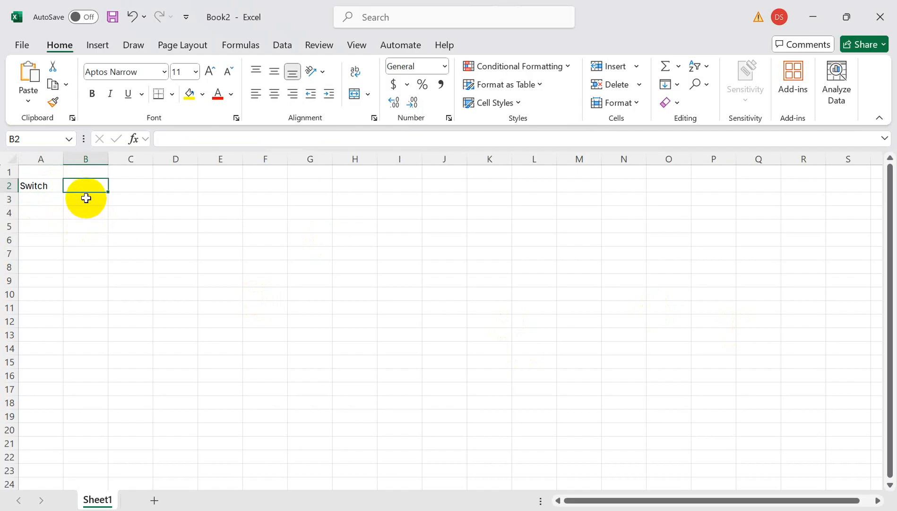
Enter "Case" in cell B3, one column in and one row below the Switch label.
{"action": "left_click", "coordinate": [84, 197]}
{"action": "type", "text": "Case"}
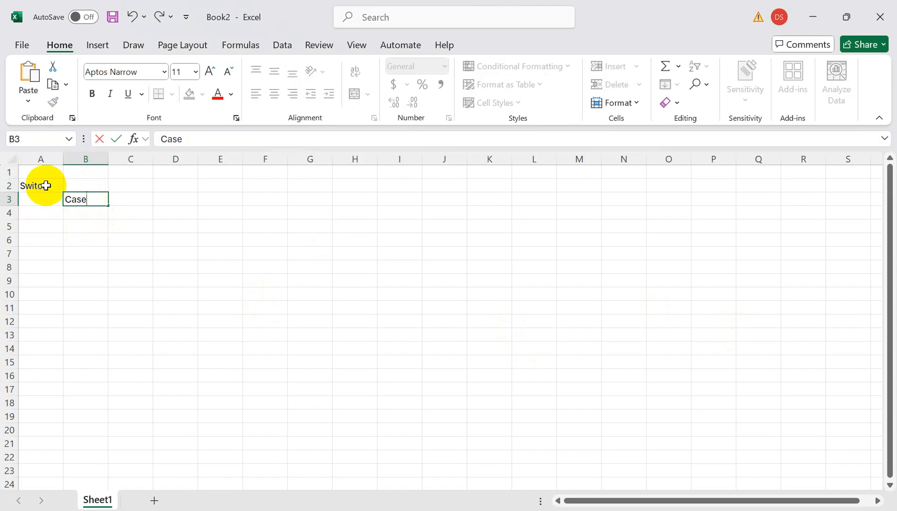
{"action": "left_click", "coordinate": [44, 184]}
{"action": "left_click", "coordinate": [67, 199]}
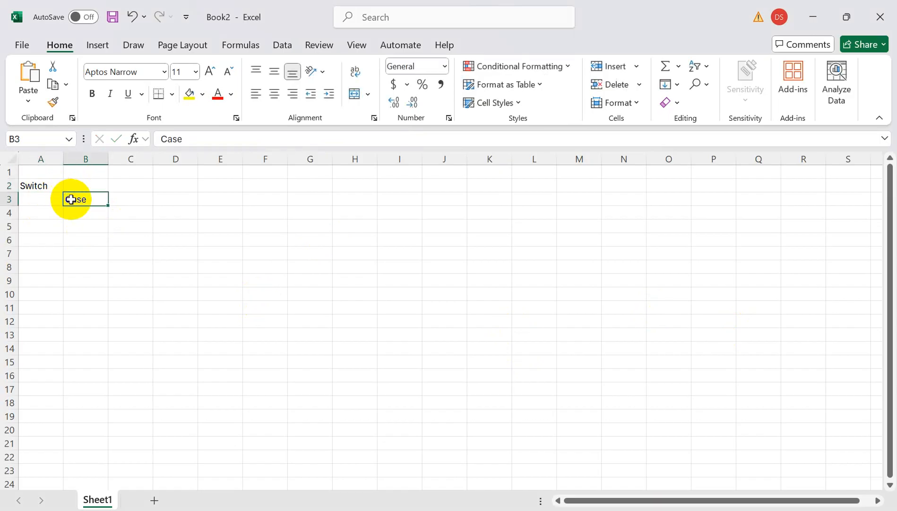
Enter the label "Calendar" in cell B5.
{"action": "left_click", "coordinate": [71, 249]}
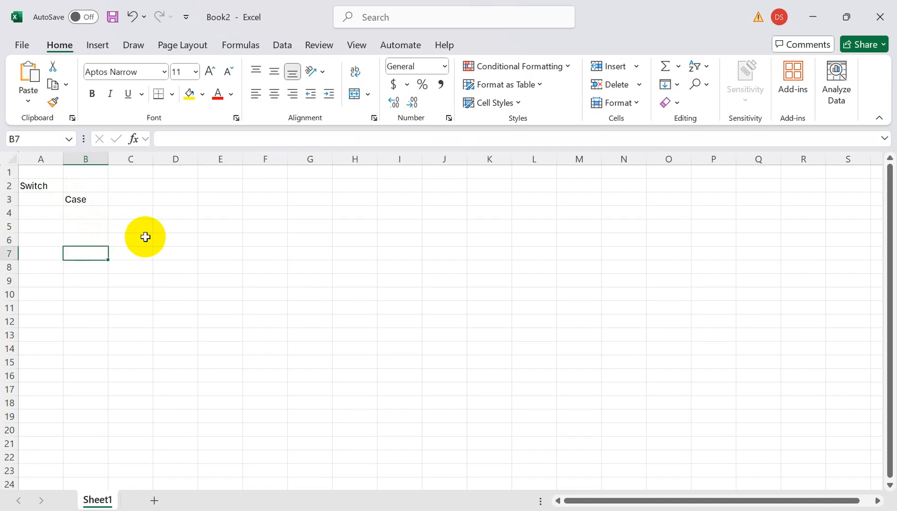
{"action": "left_click", "coordinate": [79, 231]}
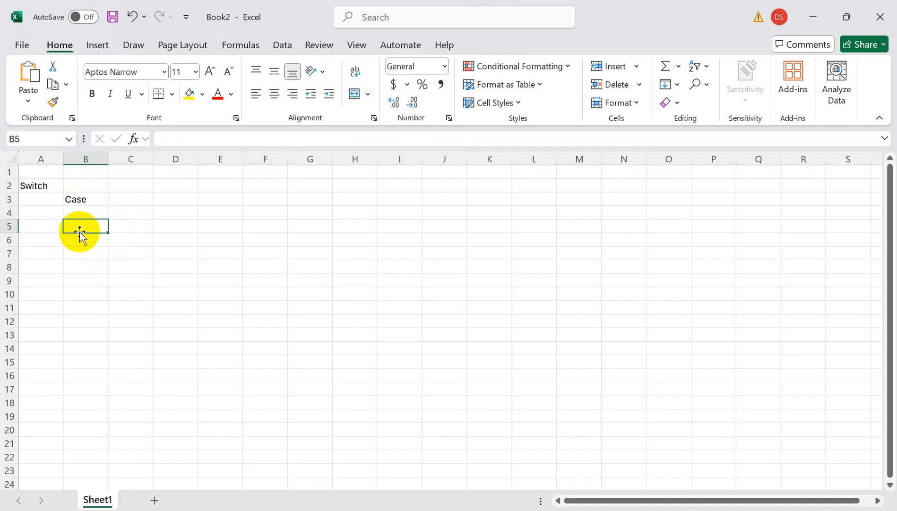
{"action": "type", "text": "Calen"}
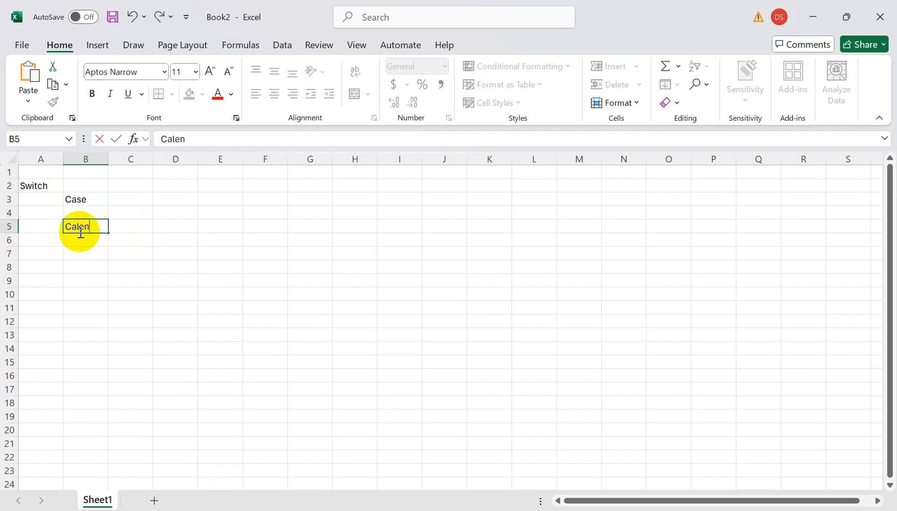
{"action": "type", "text": "dar"}
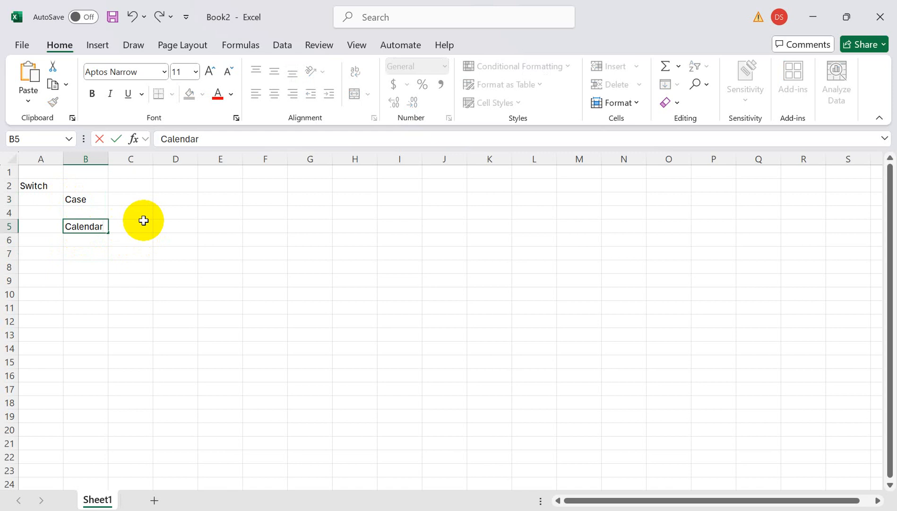
List the months Jan, Feb and Mar in cells C5 to C7 beside the Calendar label.
{"action": "left_click", "coordinate": [144, 221]}
{"action": "type", "text": "1"}
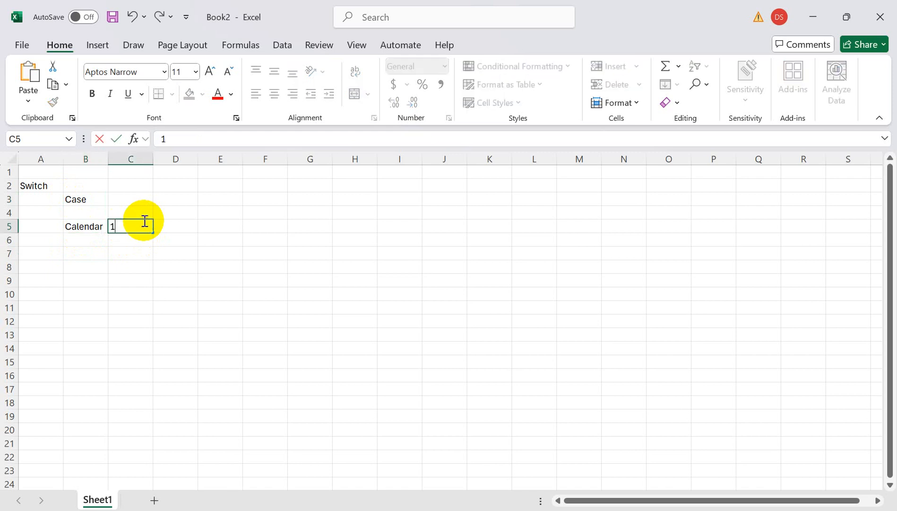
{"action": "key", "text": "BackSpace"}
{"action": "type", "text": "Jan"}
{"action": "key", "text": "Return"}
{"action": "type", "text": "Feb"}
{"action": "key", "text": "Return"}
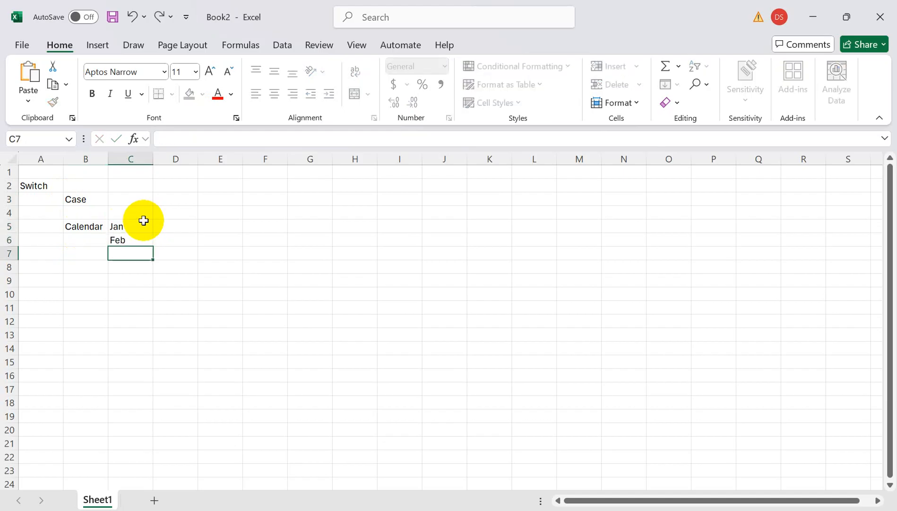
{"action": "type", "text": "Mar"}
{"action": "left_click", "coordinate": [178, 225]}
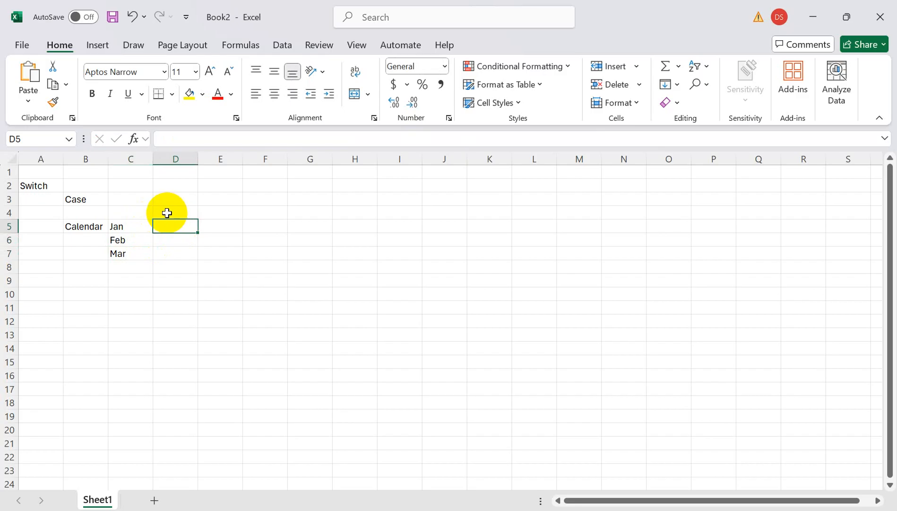
Add the heading "Salary" in cell D4, above and beside the list of months.
{"action": "left_click", "coordinate": [166, 212]}
{"action": "type", "text": "Salary"}
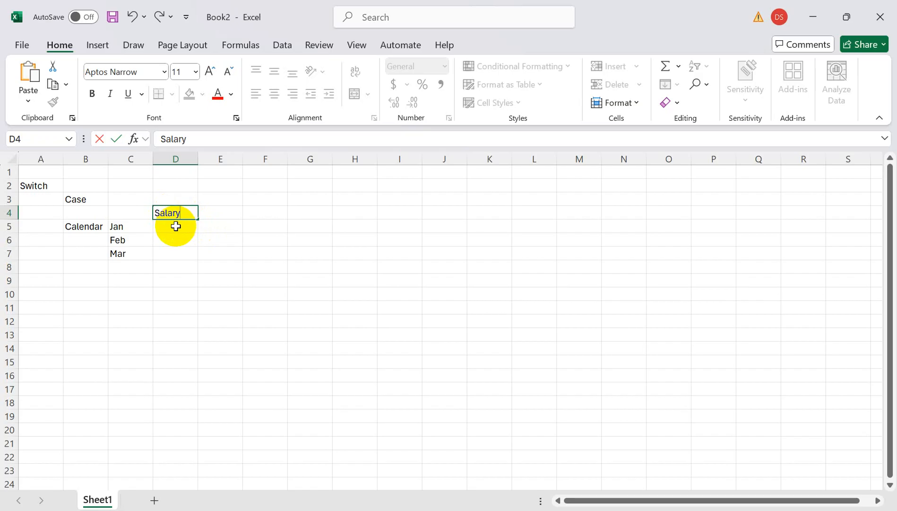
{"action": "left_click", "coordinate": [176, 226]}
{"action": "left_click", "coordinate": [173, 216]}
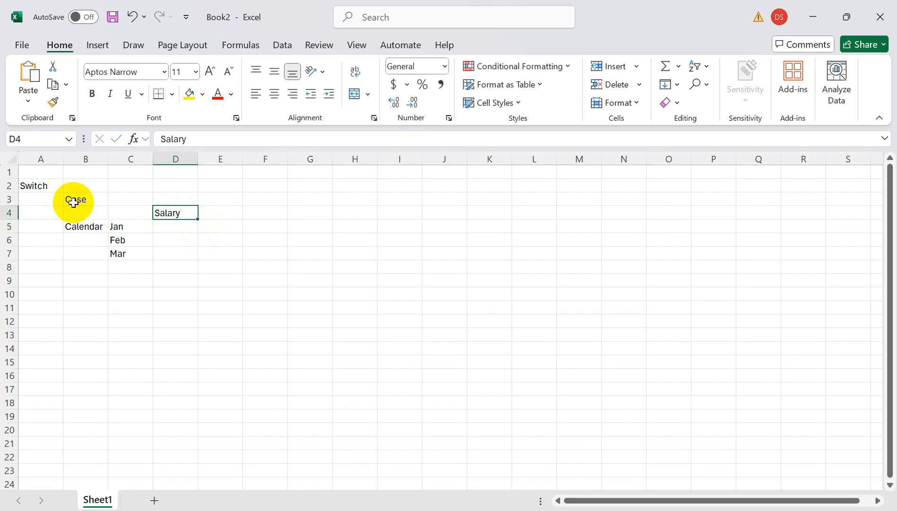
{"action": "left_click", "coordinate": [75, 199]}
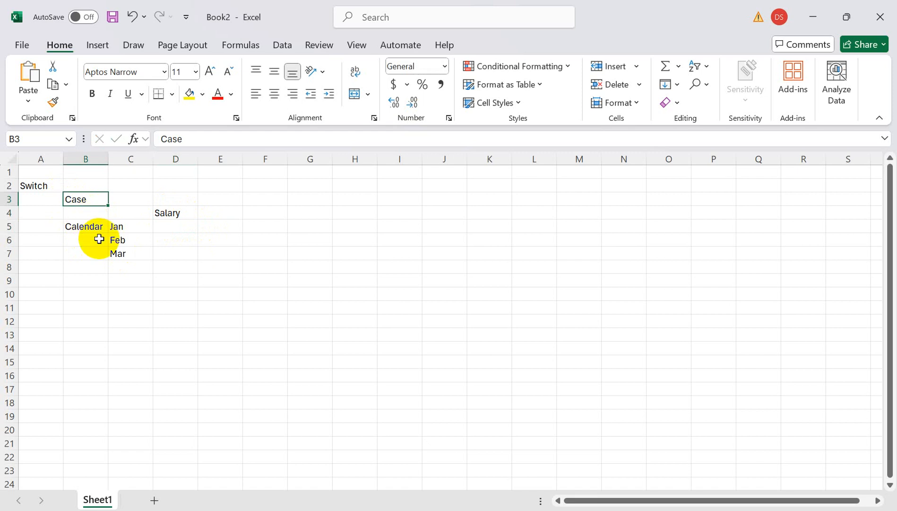
{"action": "left_click", "coordinate": [124, 226]}
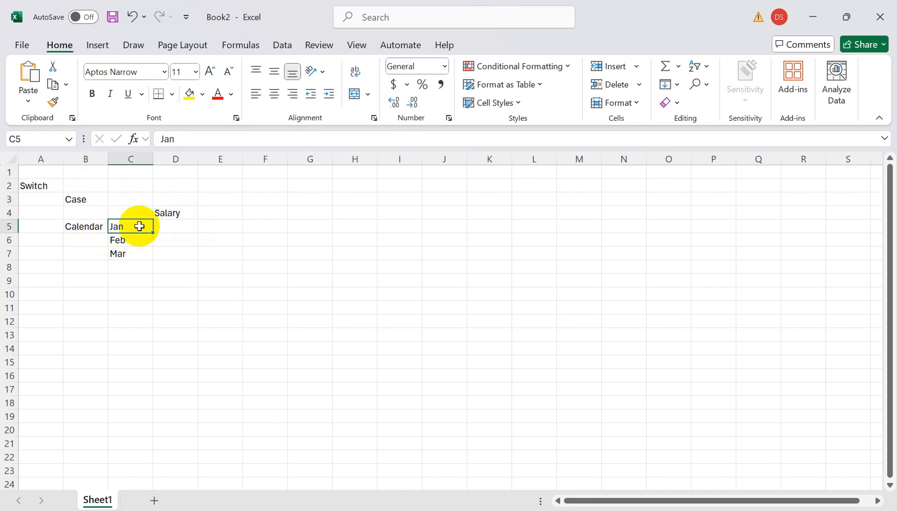
Fill cells E5 to E8 with the day values 31st, 28, 30 and 31.
{"action": "left_click", "coordinate": [219, 229]}
{"action": "type", "text": "31"}
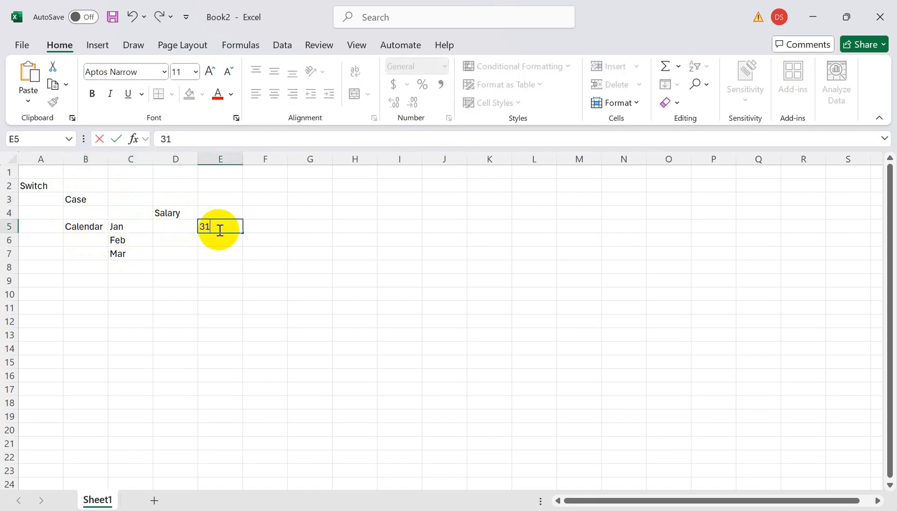
{"action": "type", "text": "st"}
{"action": "key", "text": "Return"}
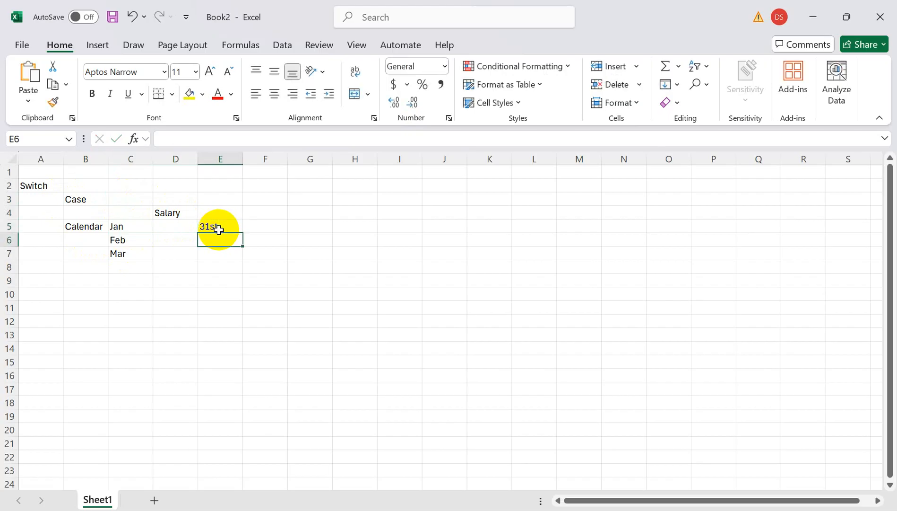
{"action": "type", "text": "28"}
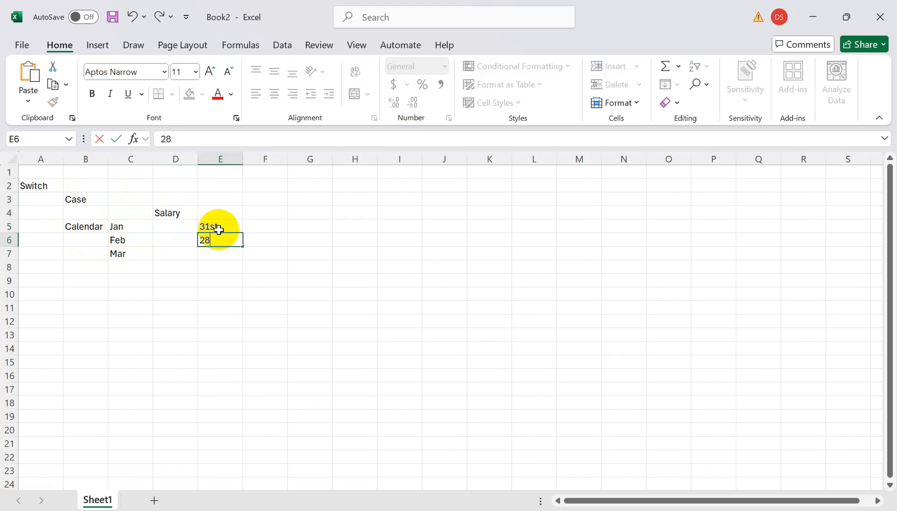
{"action": "key", "text": "Return"}
{"action": "type", "text": "30"}
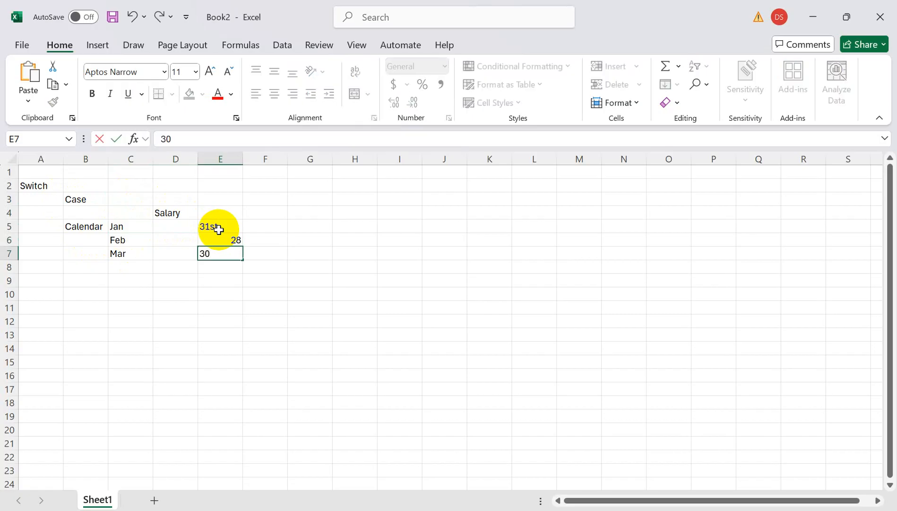
{"action": "key", "text": "Return"}
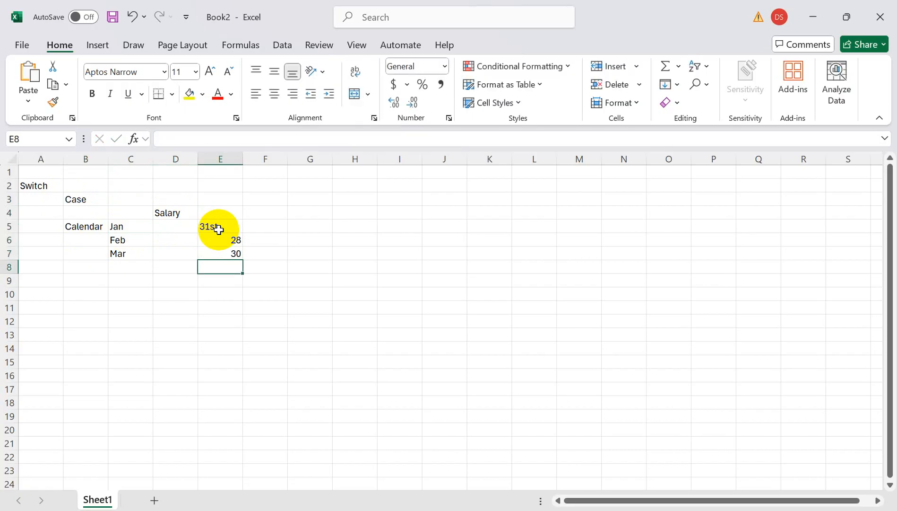
{"action": "type", "text": "31"}
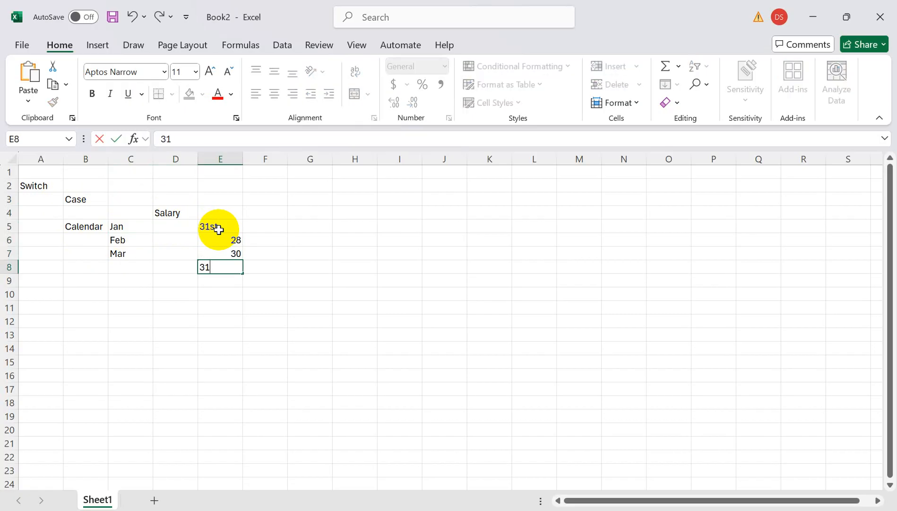
{"action": "key", "text": "Return"}
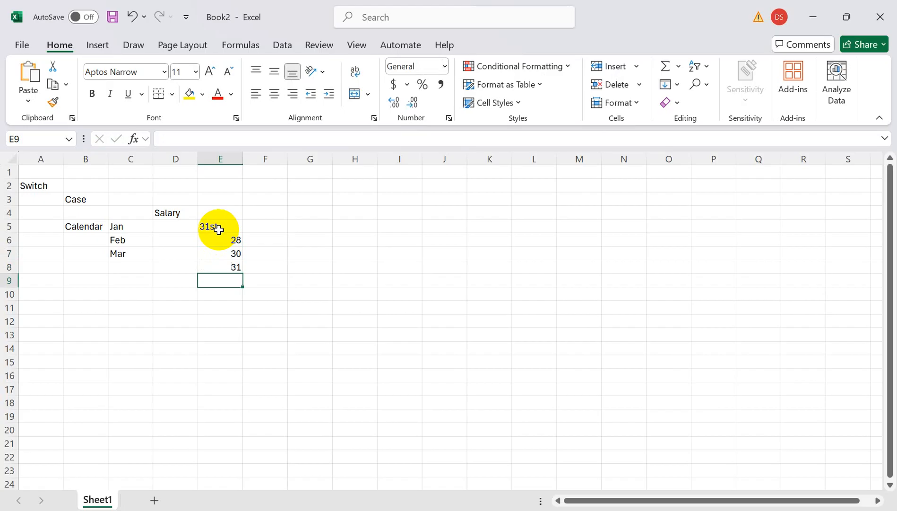
Change the January entry in cell E5 to the plain number 31.
{"action": "left_click", "coordinate": [224, 230]}
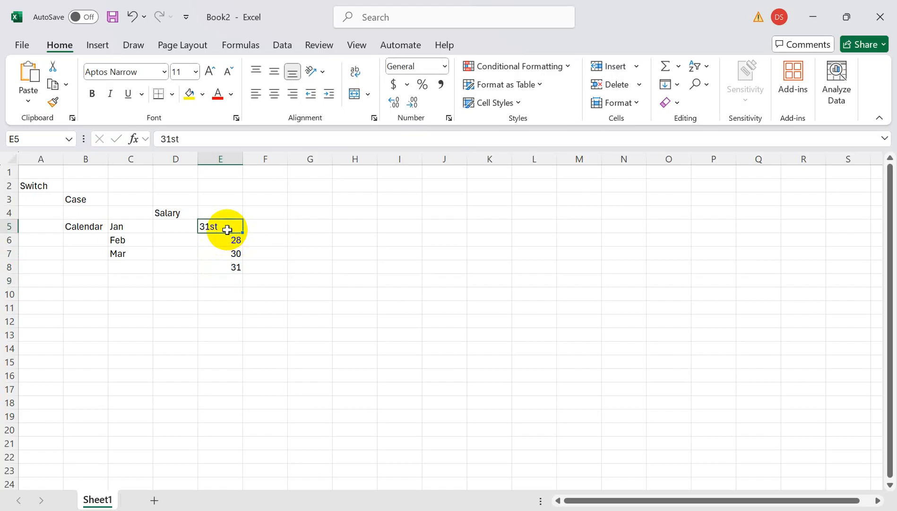
{"action": "double_click", "coordinate": [228, 230]}
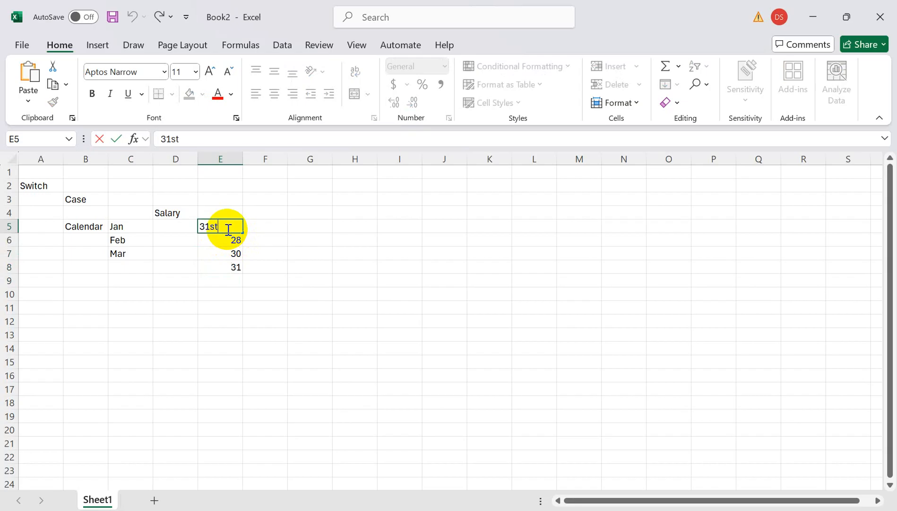
{"action": "key", "text": "BackSpace"}
{"action": "key", "text": "BackSpace"}
{"action": "key", "text": "Return"}
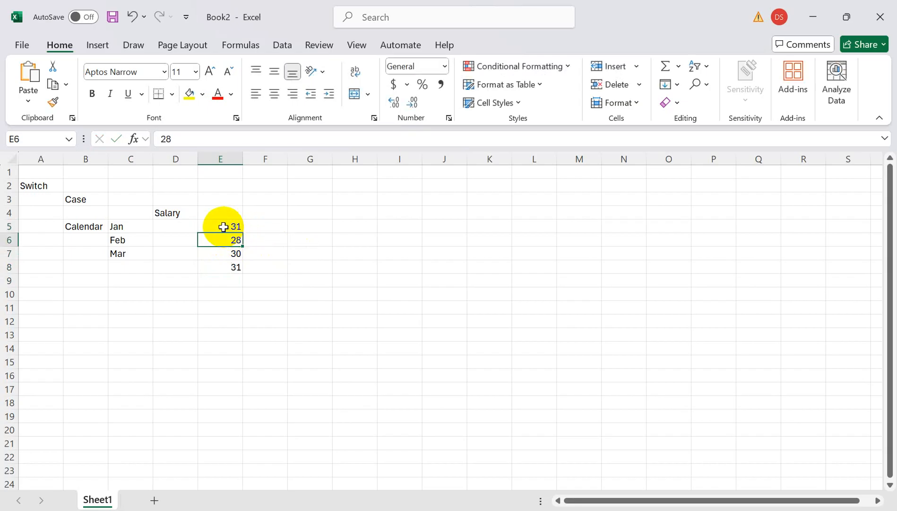
{"action": "left_click", "coordinate": [224, 227]}
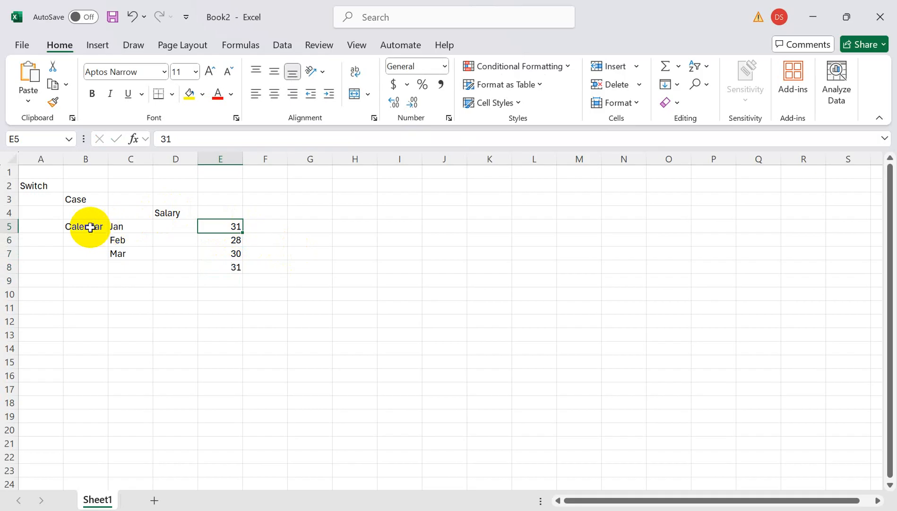
Enter a second example with "Color" in cell B12 and "Red" in cell C12.
{"action": "left_click", "coordinate": [74, 199]}
{"action": "left_click", "coordinate": [84, 321]}
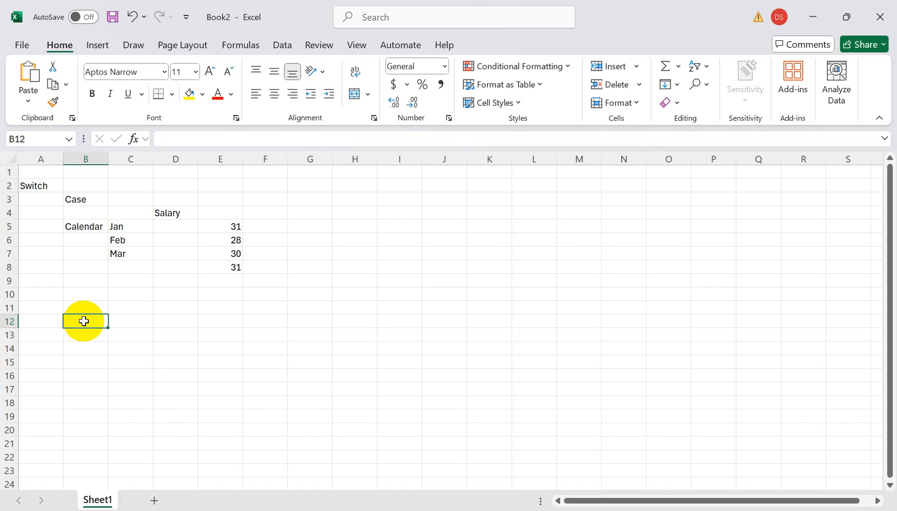
{"action": "type", "text": "Color"}
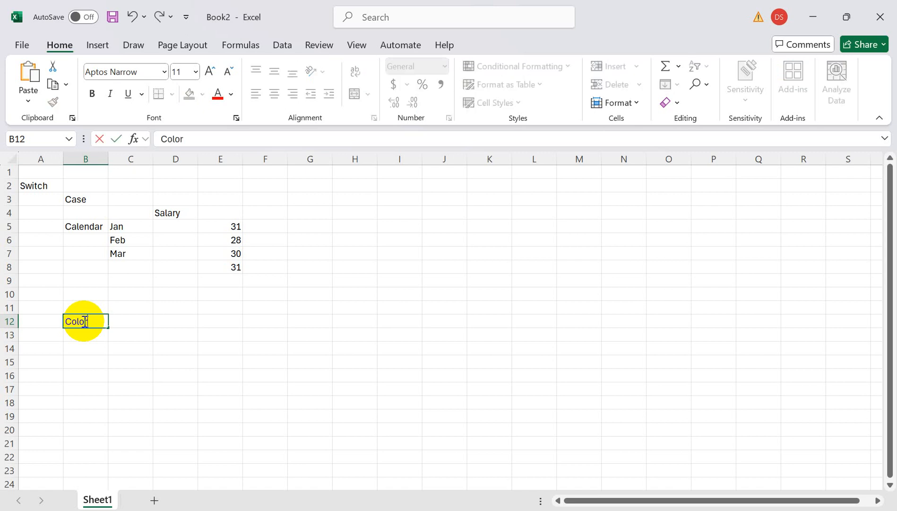
{"action": "key", "text": "Tab"}
{"action": "type", "text": "Red"}
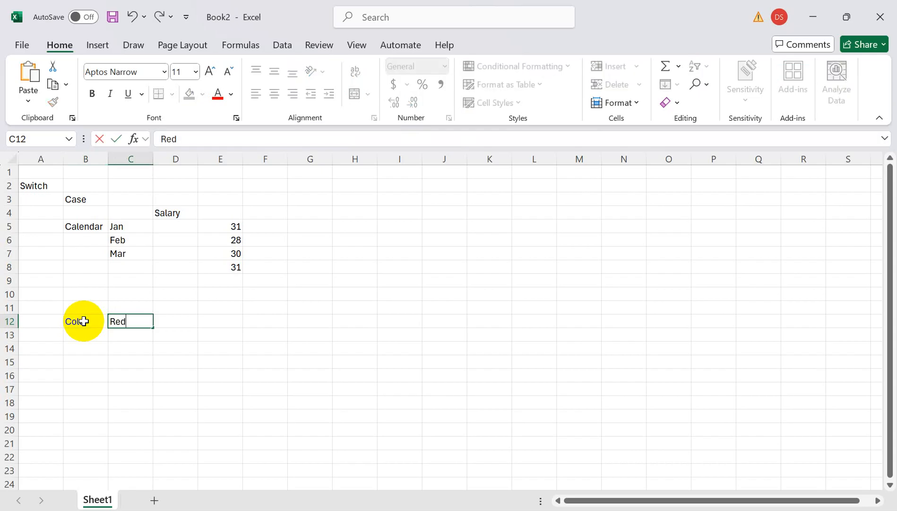
{"action": "left_click", "coordinate": [54, 321]}
{"action": "left_click", "coordinate": [122, 320]}
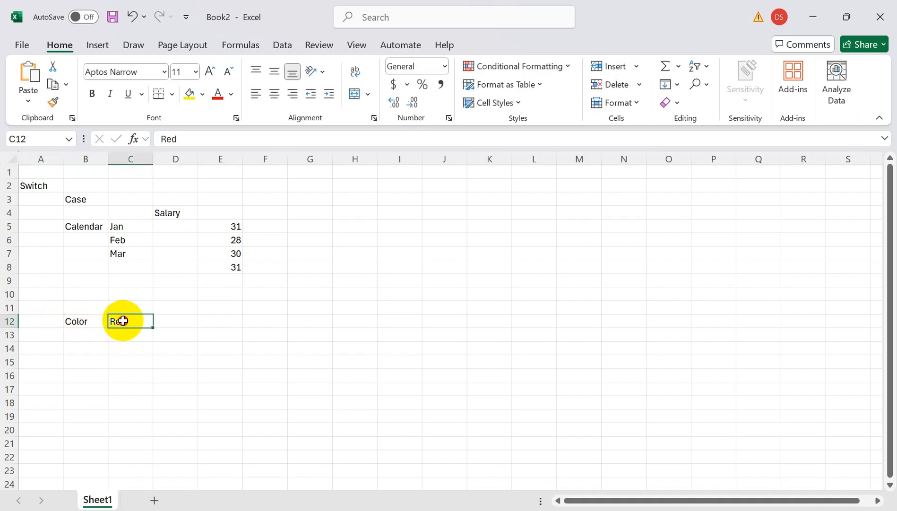
Clear the contents of the range A2:F12, removing all the example notes from the sheet.
{"action": "left_click", "coordinate": [182, 320]}
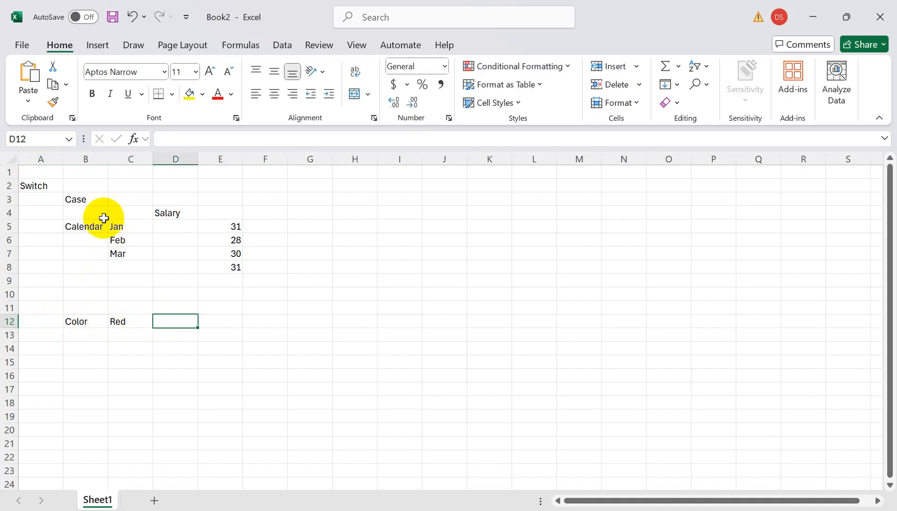
{"action": "left_click_drag", "start_coordinate": [21, 183], "coordinate": [255, 324]}
{"action": "key", "text": "Delete"}
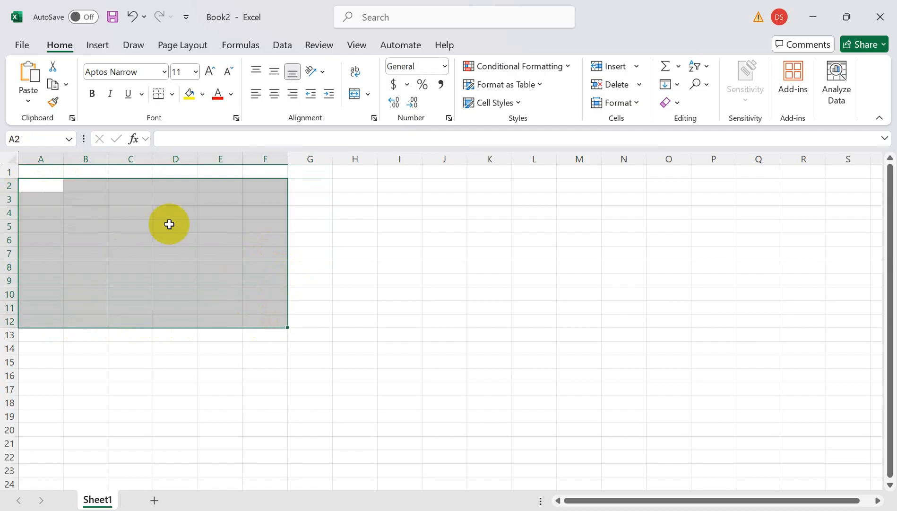
Enter the heading "In ADF" in cell C2.
{"action": "left_click", "coordinate": [118, 186]}
{"action": "type", "text": "I"}
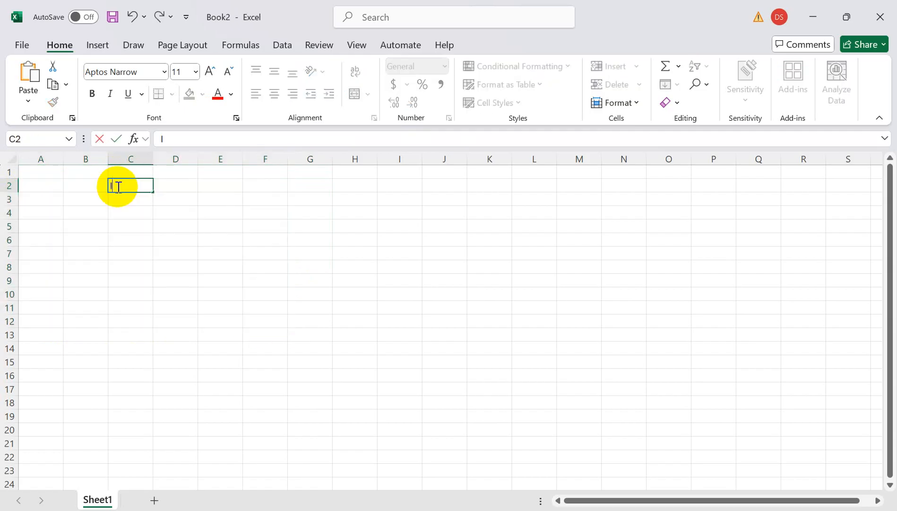
{"action": "type", "text": "n ADF"}
{"action": "key", "text": "Return"}
{"action": "key", "text": "Return"}
Enter "Switch" in cell C4 and "input" in cell C6 below the ADF heading.
{"action": "type", "text": "Sw"}
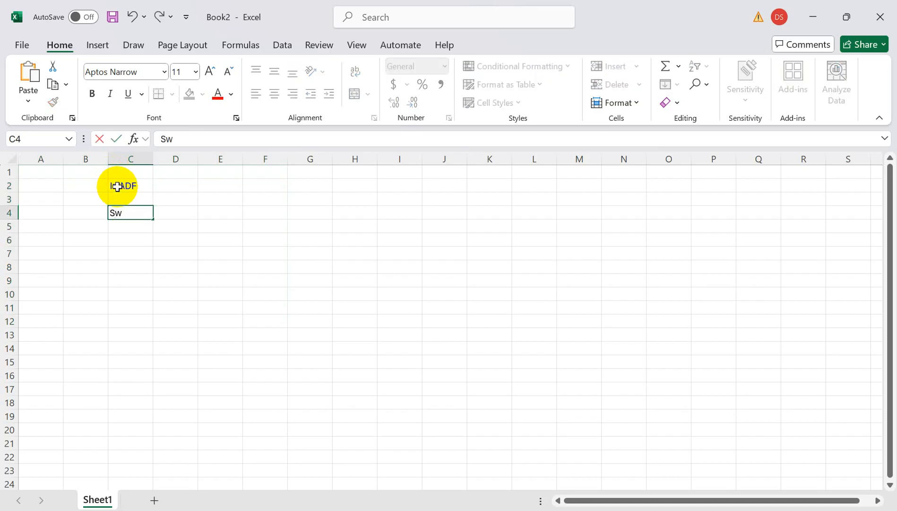
{"action": "type", "text": "itch"}
{"action": "key", "text": "Return"}
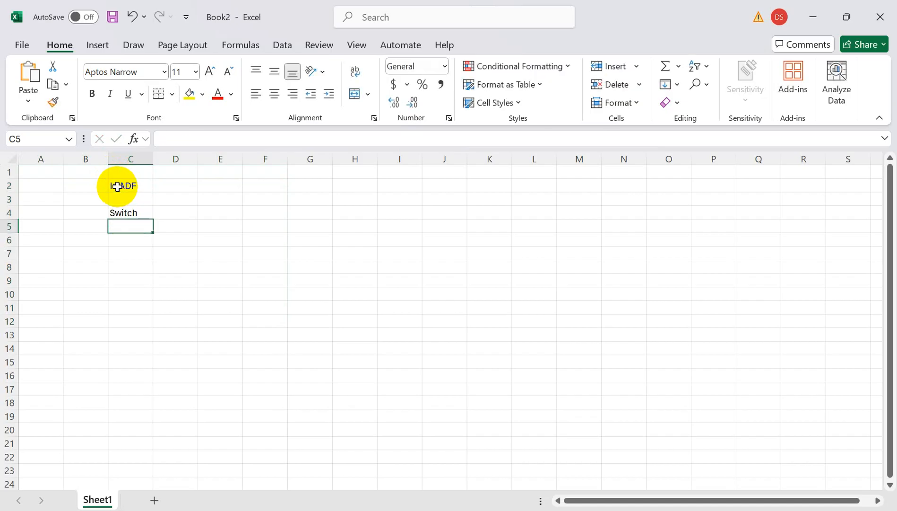
{"action": "key", "text": "Return"}
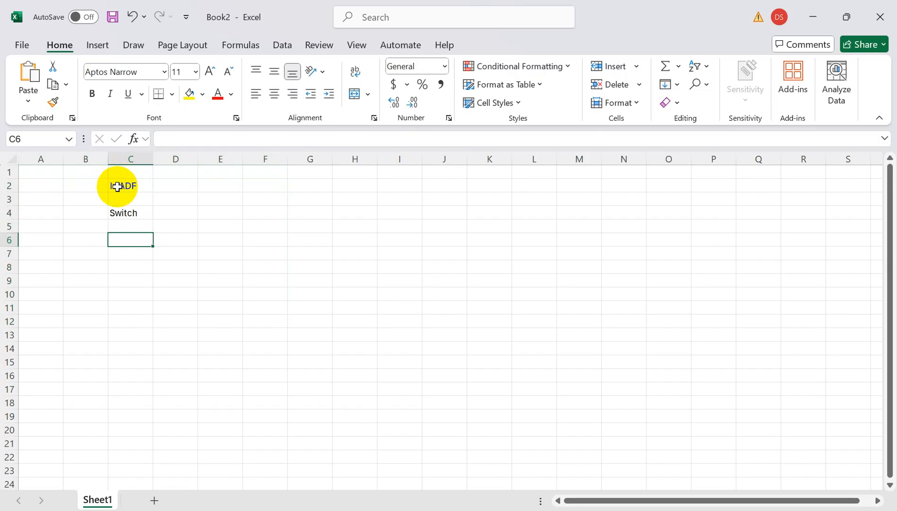
{"action": "type", "text": "input"}
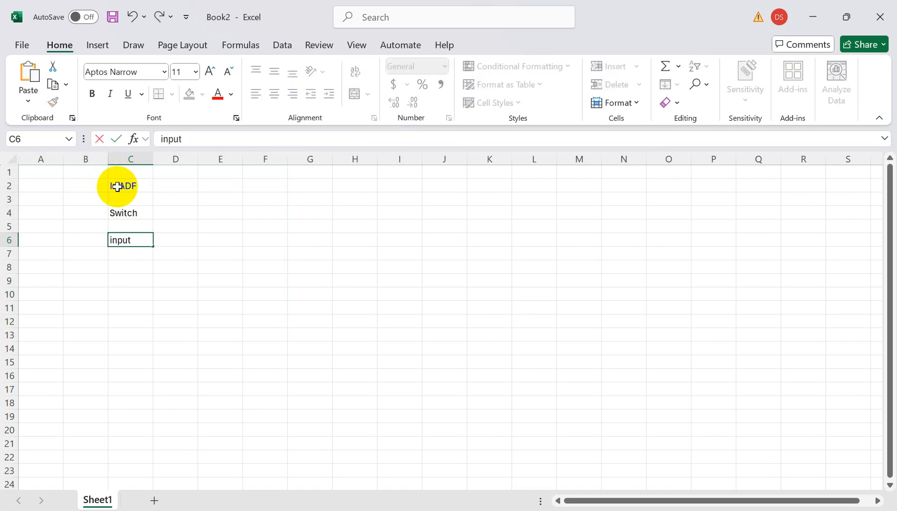
{"action": "key", "text": "Tab"}
{"action": "key", "text": "Tab"}
{"action": "key", "text": "Tab"}
{"action": "key", "text": "Tab"}
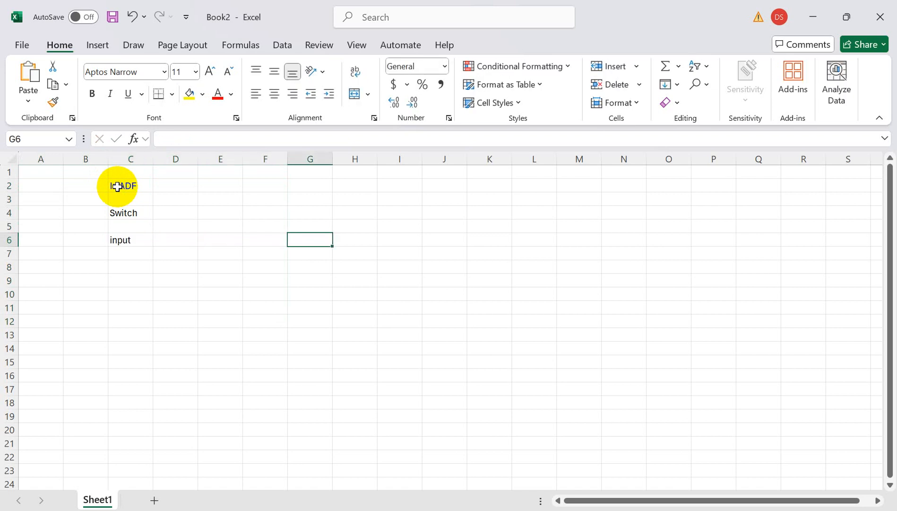
{"action": "type", "text": "Out"}
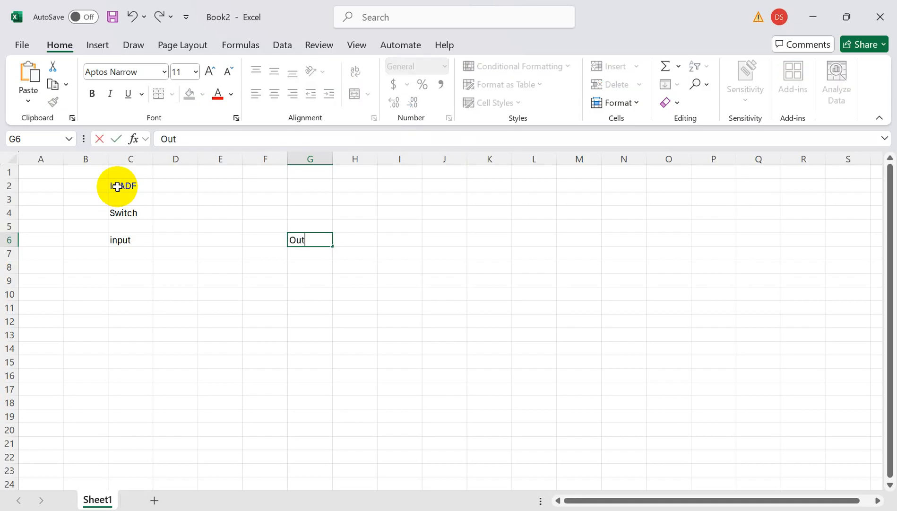
{"action": "type", "text": "put1"}
{"action": "key", "text": "Return"}
{"action": "type", "text": "Outpu"}
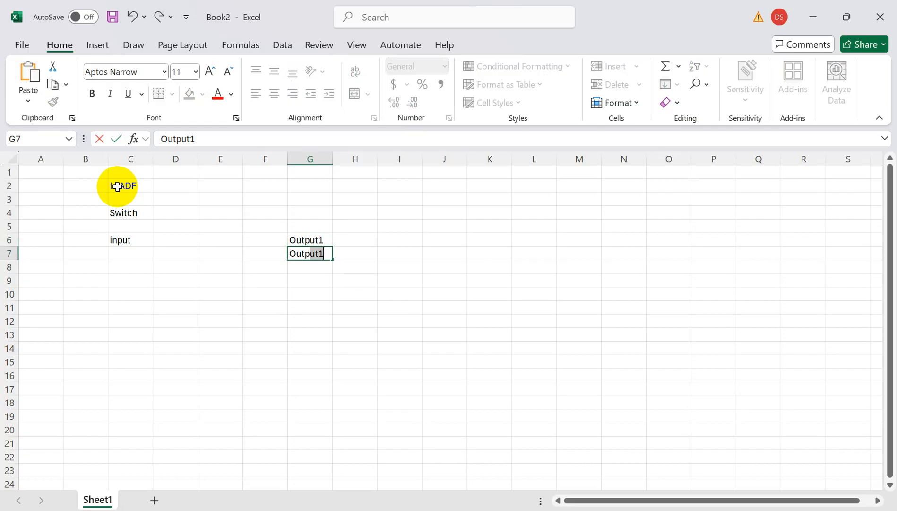
{"action": "type", "text": "t"}
{"action": "key", "text": "Up"}
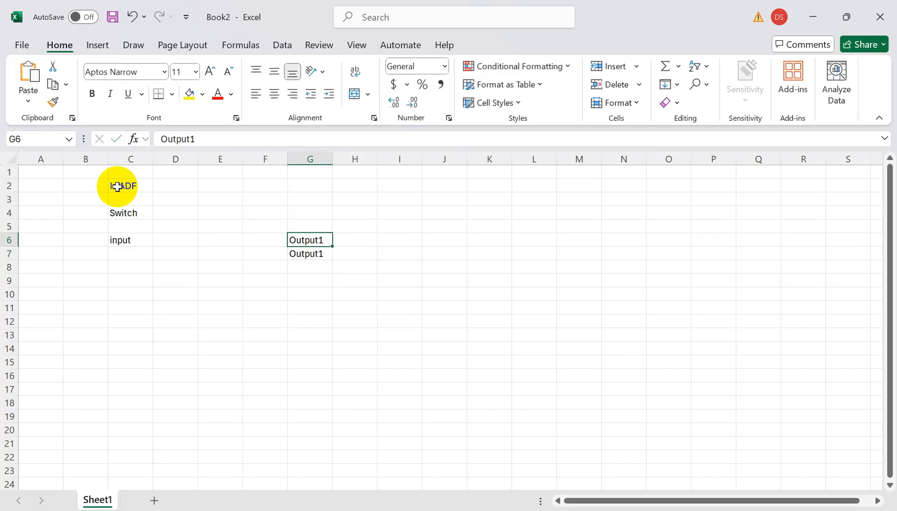
{"action": "key", "text": "Delete"}
{"action": "key", "text": "Down"}
{"action": "key", "text": "Delete"}
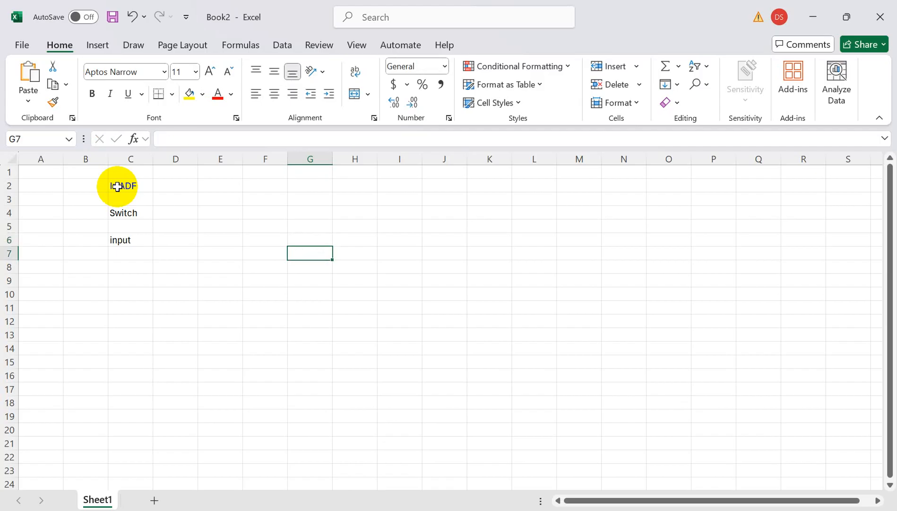
Enter "Output1" in cell G6 and "Output2" in cell G7.
{"action": "key", "text": "Up"}
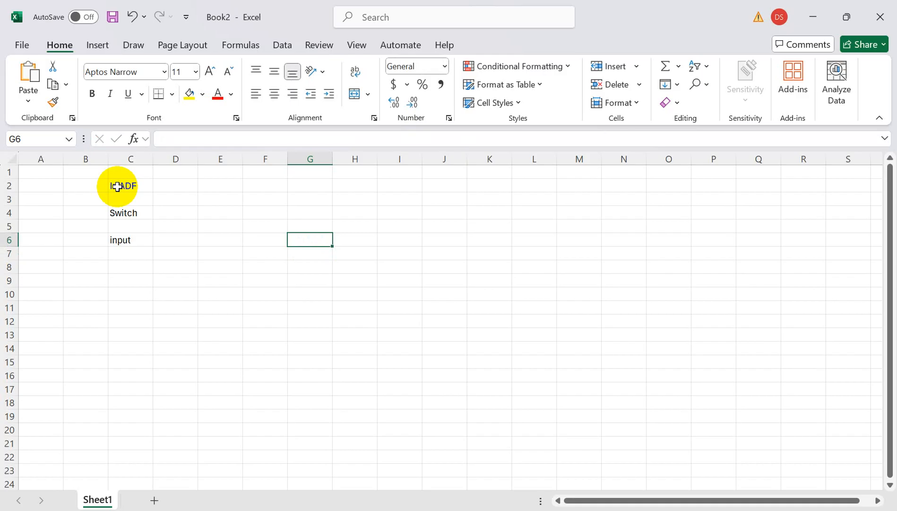
{"action": "type", "text": "Outpu"}
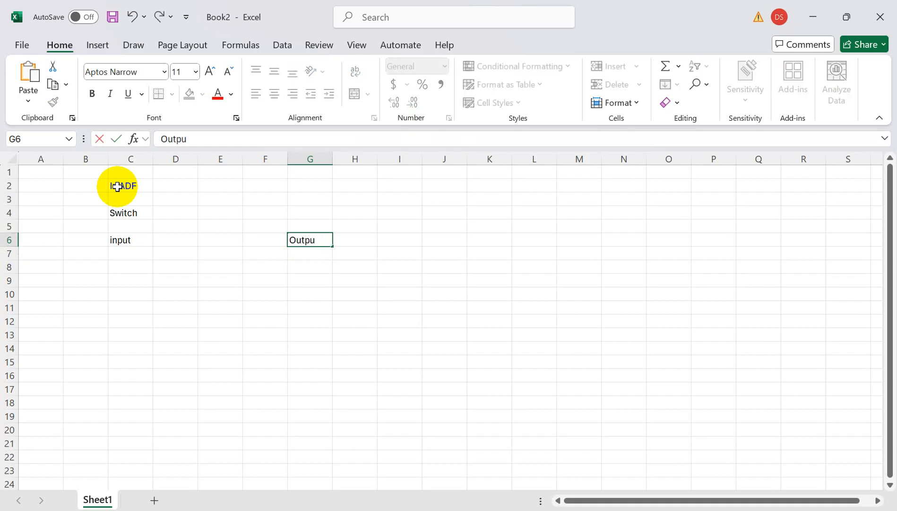
{"action": "type", "text": "t1"}
{"action": "key", "text": "Return"}
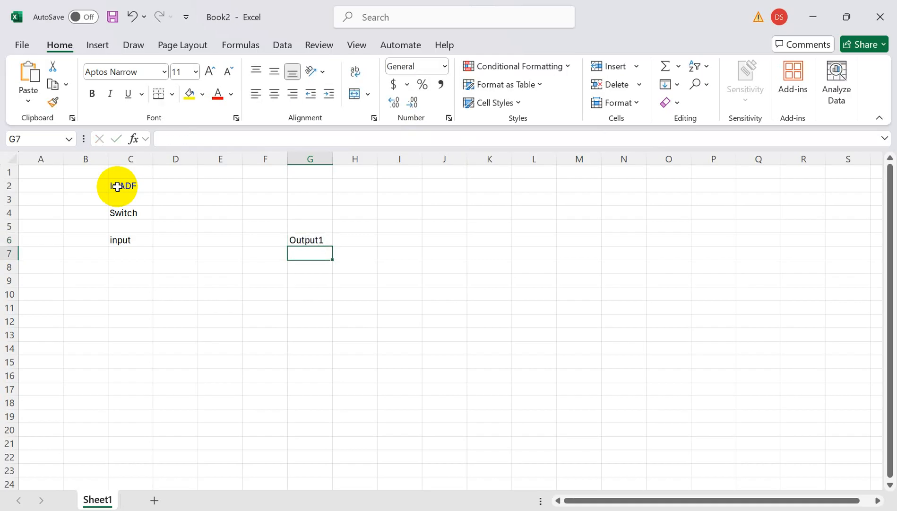
{"action": "key", "text": "F2"}
{"action": "type", "text": "Out"}
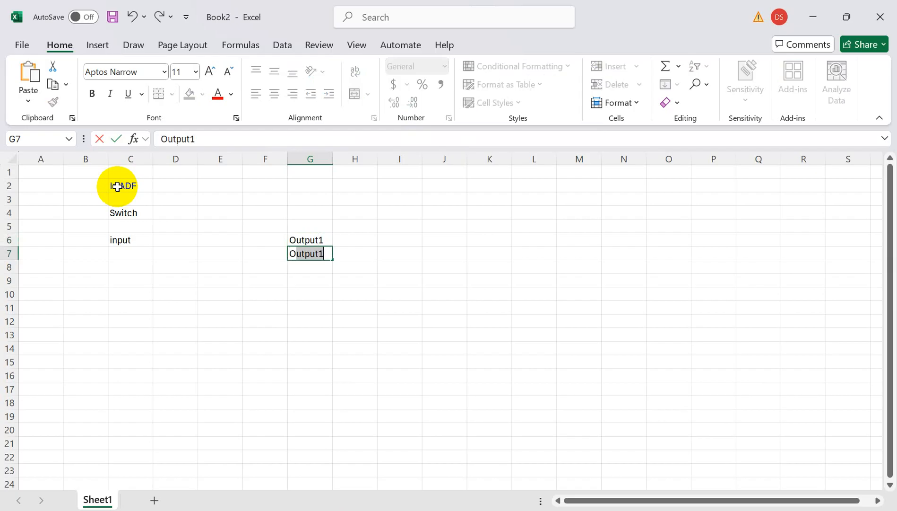
{"action": "type", "text": "put2"}
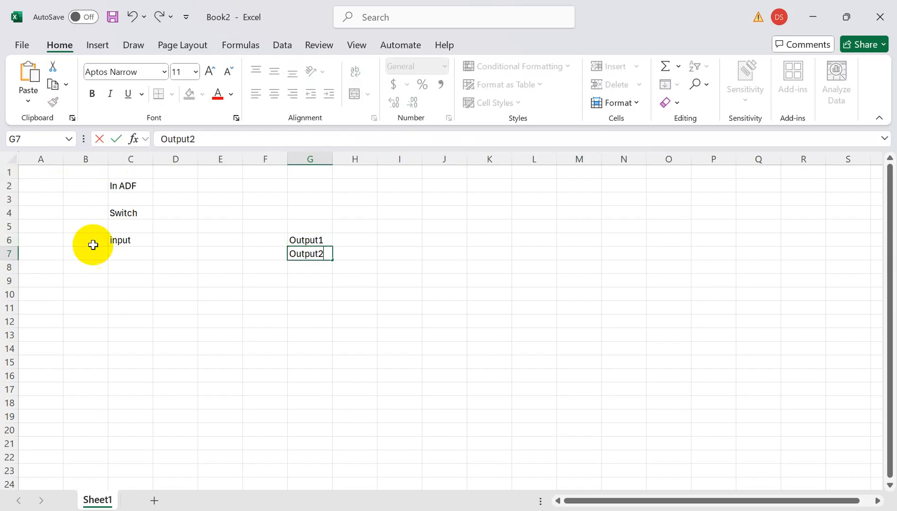
Enter the sample file name "Sales.csv" in cell C8, under the input label.
{"action": "left_click", "coordinate": [120, 266]}
{"action": "type", "text": "Sales"}
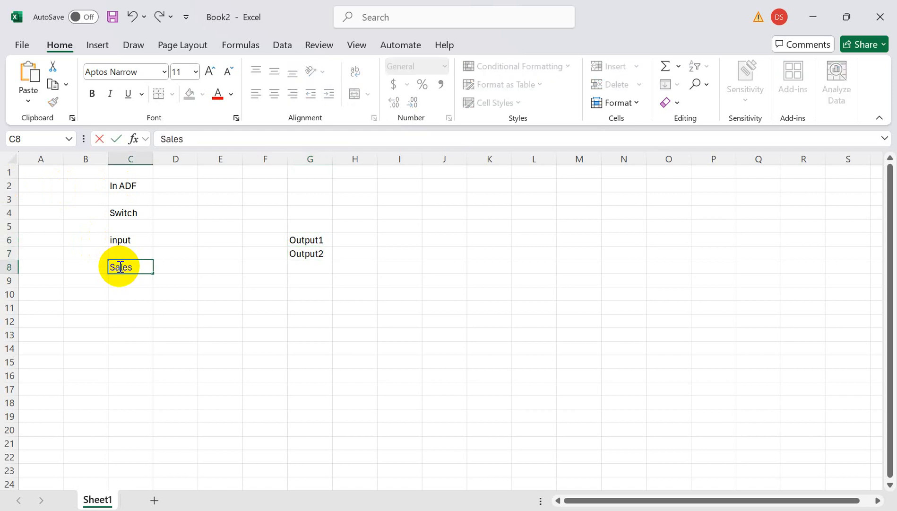
{"action": "type", "text": ".csv"}
{"action": "left_click", "coordinate": [136, 240]}
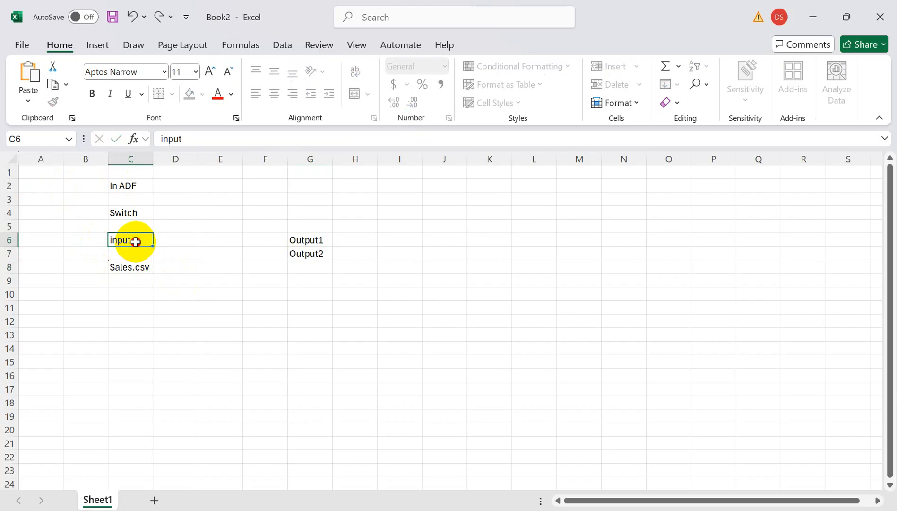
{"action": "left_click", "coordinate": [305, 240]}
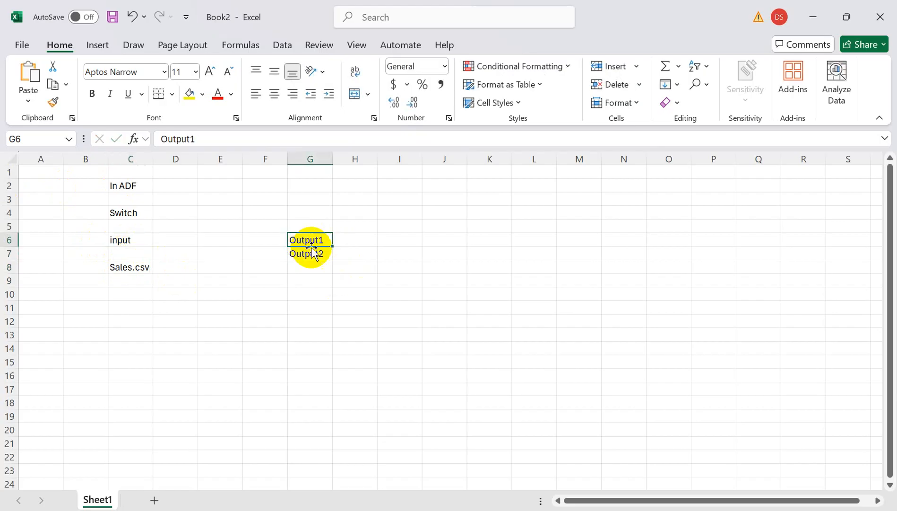
{"action": "left_click", "coordinate": [309, 258]}
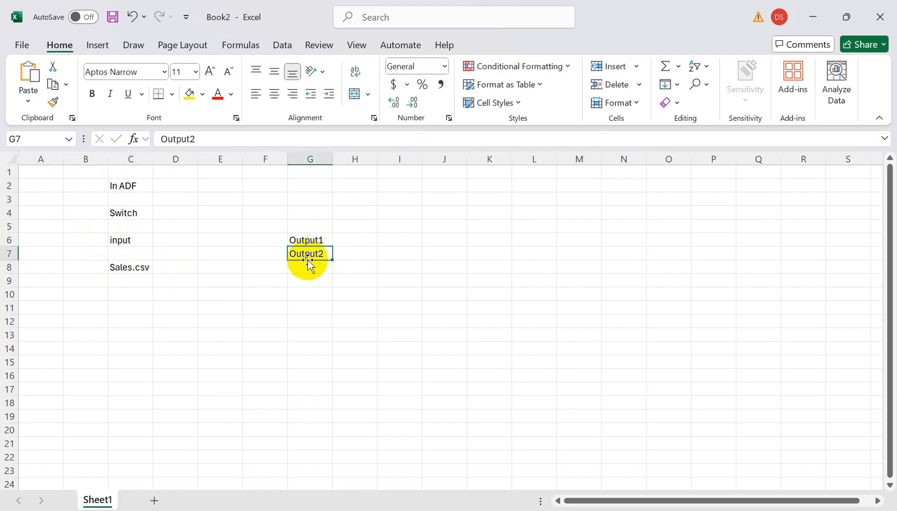
{"action": "left_click", "coordinate": [181, 249]}
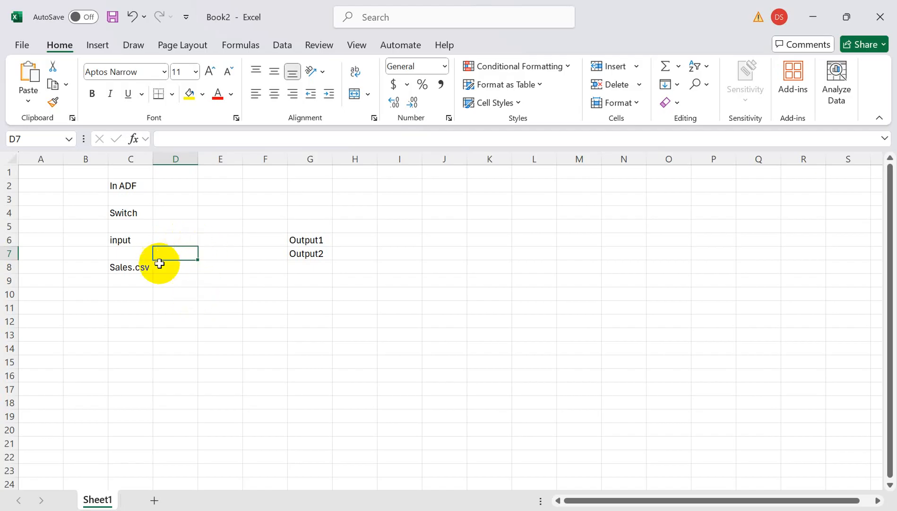
{"action": "left_click", "coordinate": [124, 268]}
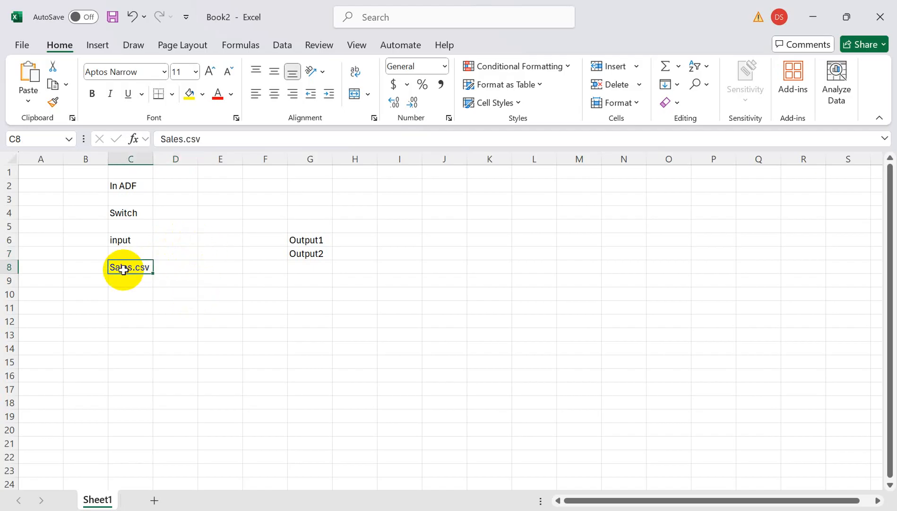
{"action": "left_click", "coordinate": [128, 240]}
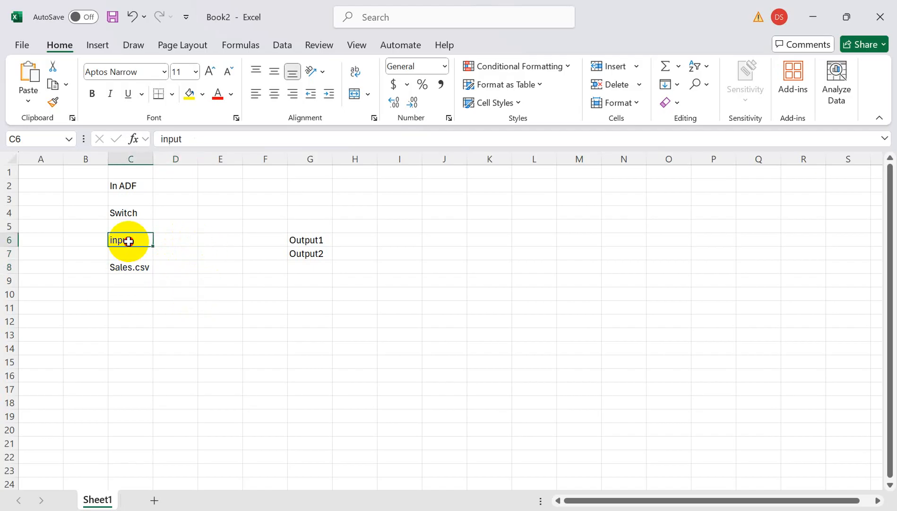
{"action": "left_click", "coordinate": [141, 266]}
{"action": "left_click", "coordinate": [315, 244]}
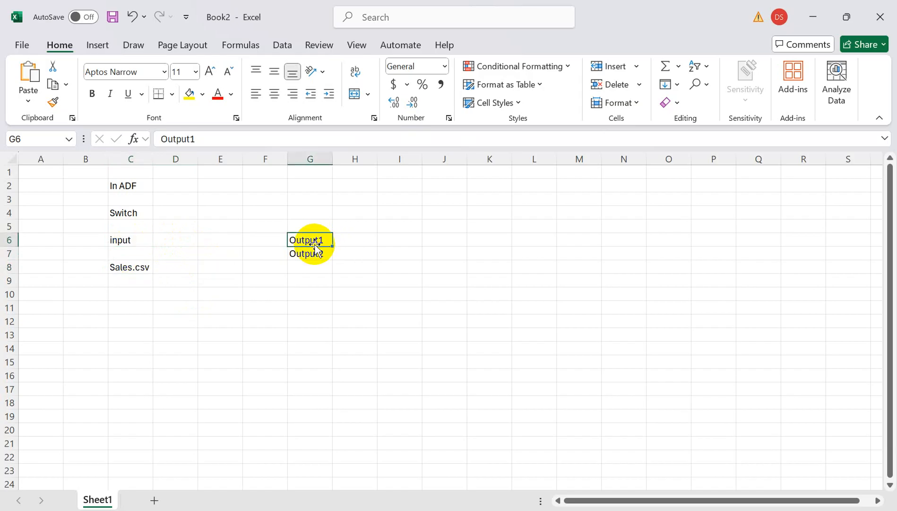
{"action": "left_click", "coordinate": [312, 256]}
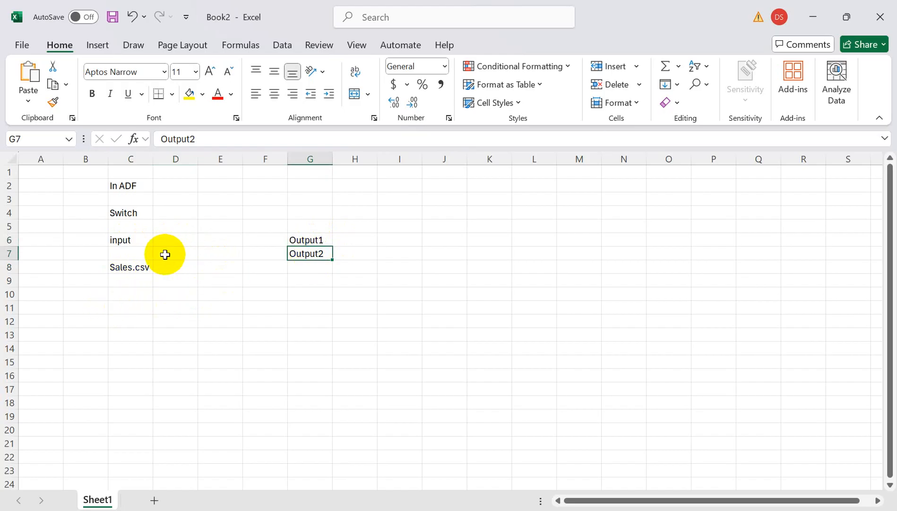
Enter "Parameter" in cell D11 and "pipeline" in cell E11.
{"action": "left_click", "coordinate": [161, 303]}
{"action": "type", "text": "Para"}
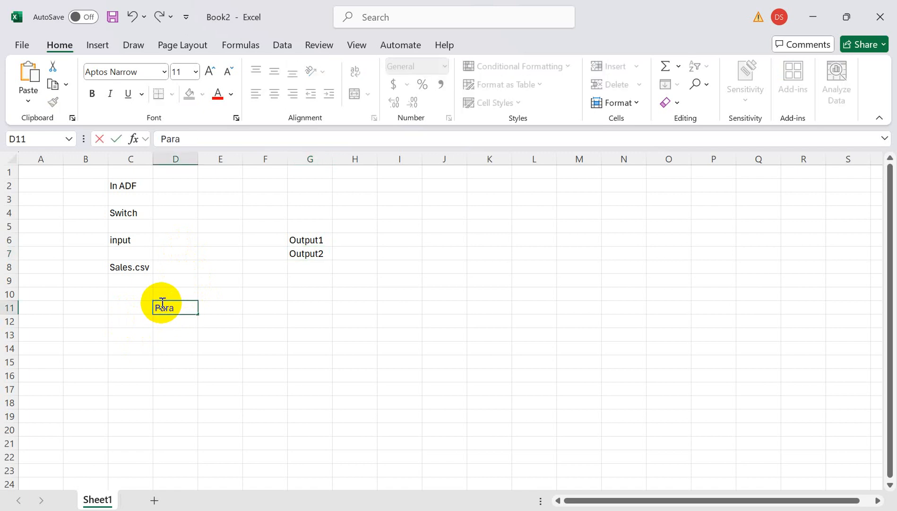
{"action": "type", "text": "meter"}
{"action": "left_click", "coordinate": [210, 320]}
{"action": "left_click", "coordinate": [220, 309]}
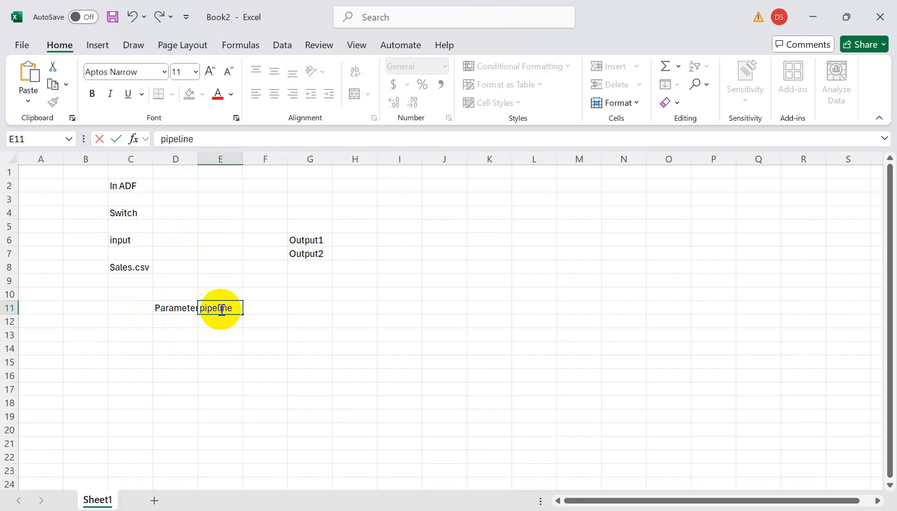
{"action": "left_click", "coordinate": [222, 324]}
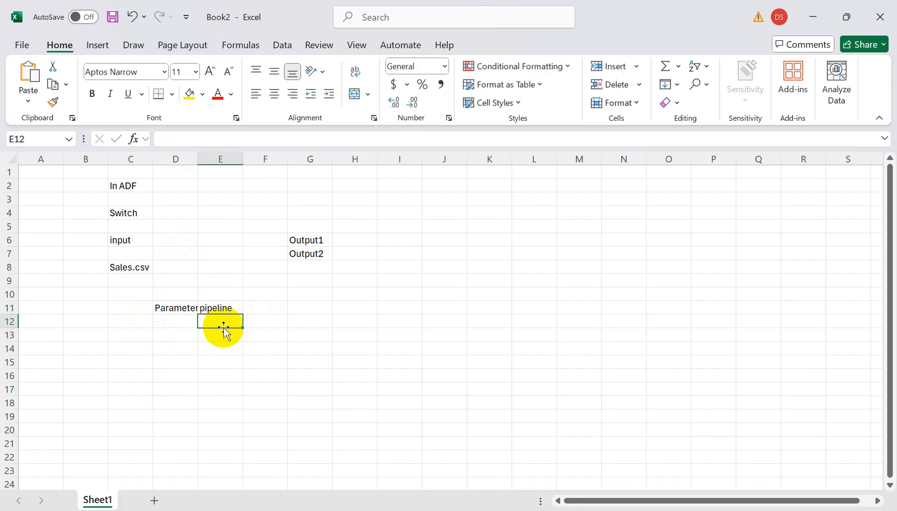
{"action": "left_click", "coordinate": [166, 308]}
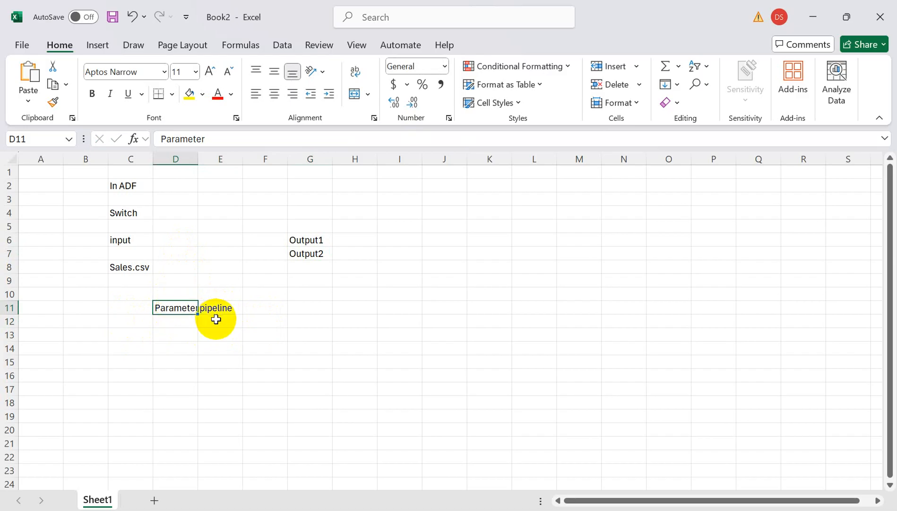
{"action": "left_click", "coordinate": [313, 243]}
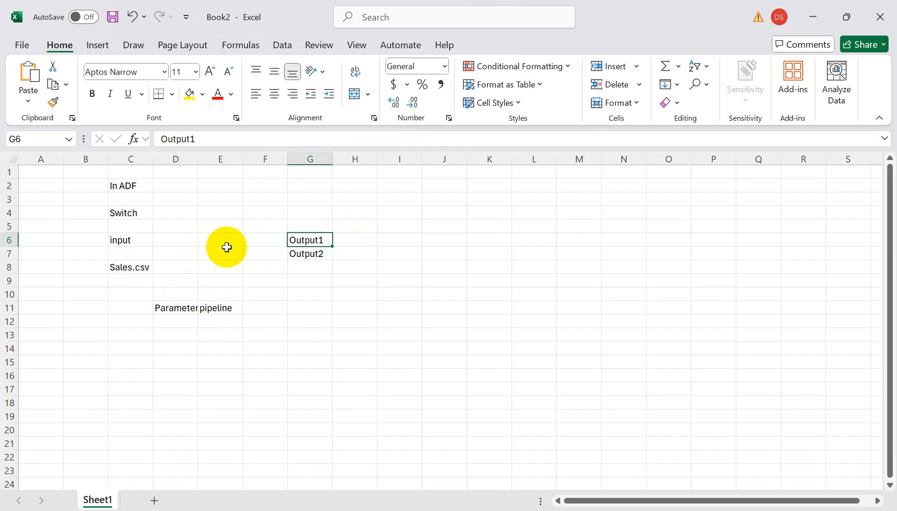
Enter the label "copy Activity" in cell E15, below the parameter and pipeline notes.
{"action": "left_click", "coordinate": [205, 359]}
{"action": "type", "text": "co"}
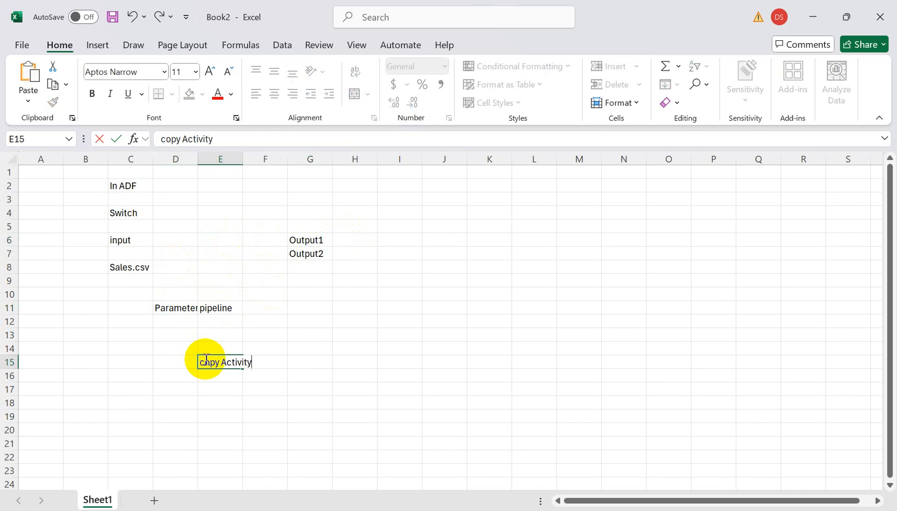
{"action": "type", "text": "py Activity"}
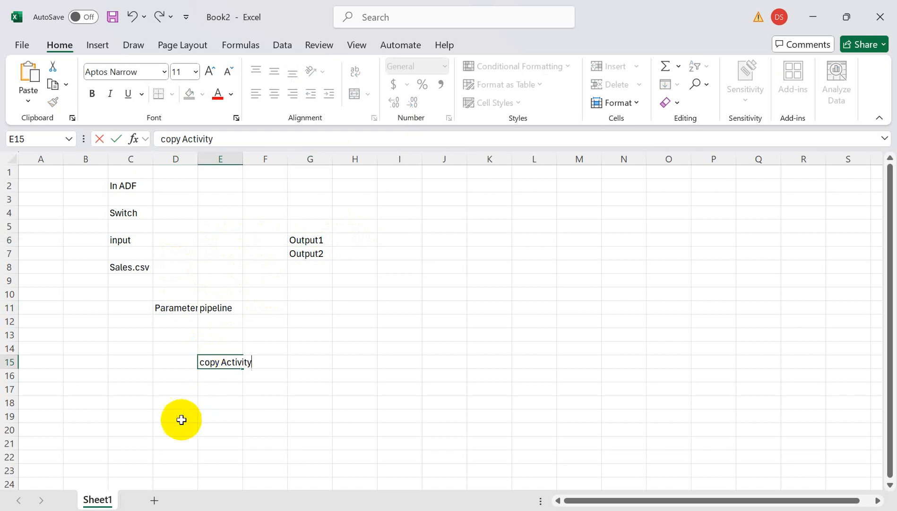
Enter "Source" in cell C18 and "Sink" in cell H18, below the copy activity label.
{"action": "left_click", "coordinate": [125, 402]}
{"action": "type", "text": "Sourc"}
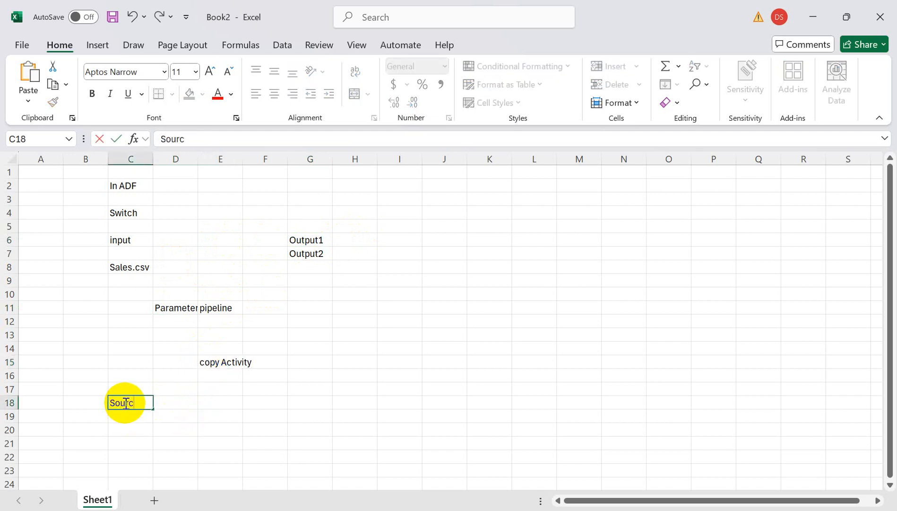
{"action": "key", "text": "Tab"}
{"action": "key", "text": "Tab"}
{"action": "key", "text": "Tab"}
{"action": "key", "text": "Tab"}
{"action": "key", "text": "Tab"}
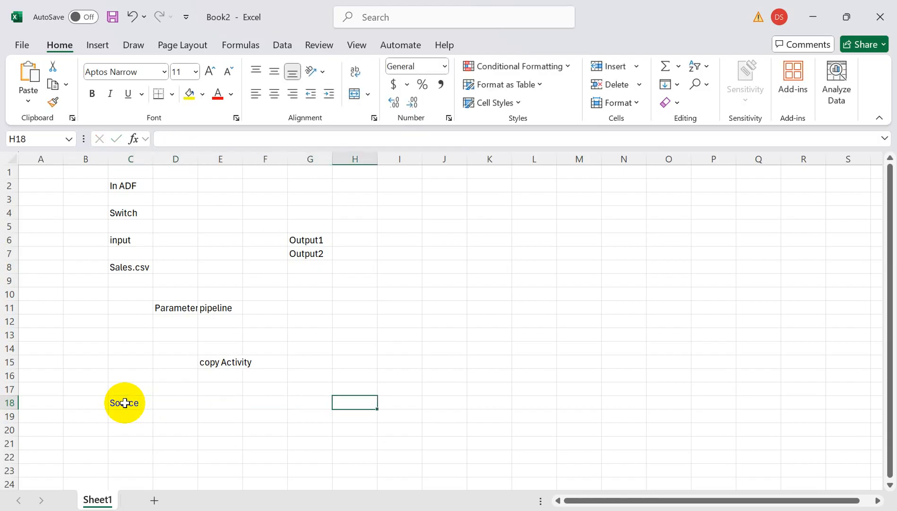
{"action": "type", "text": "Sink"}
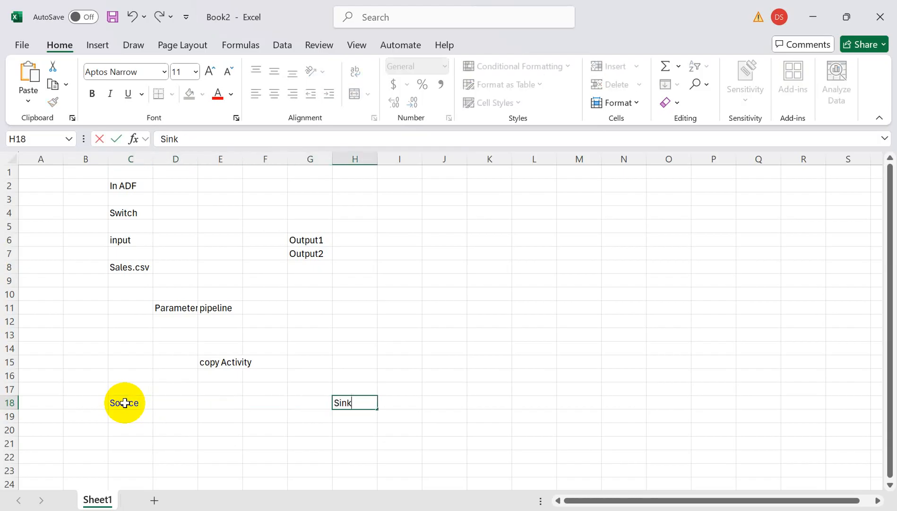
{"action": "left_click", "coordinate": [182, 420]}
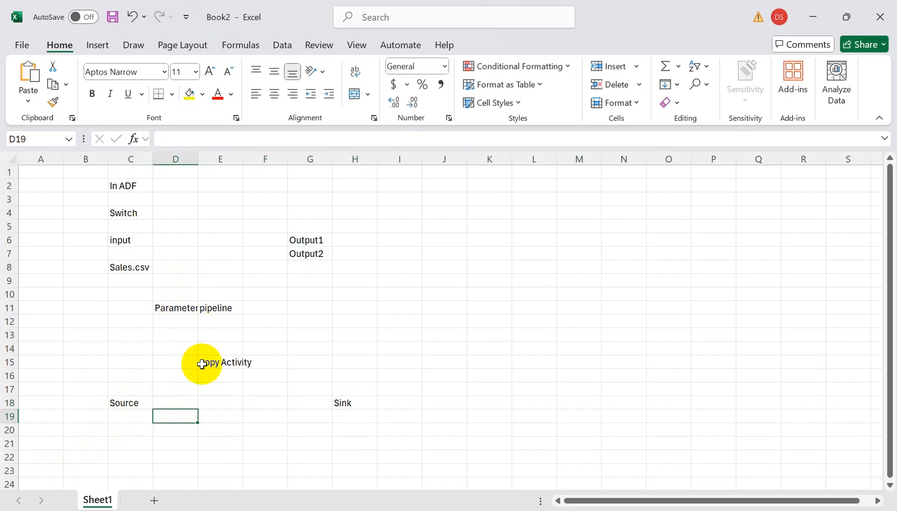
Enter the parameter name "OutputContainer" in cell E13, between the pipeline and copy Activity labels.
{"action": "left_click", "coordinate": [211, 322]}
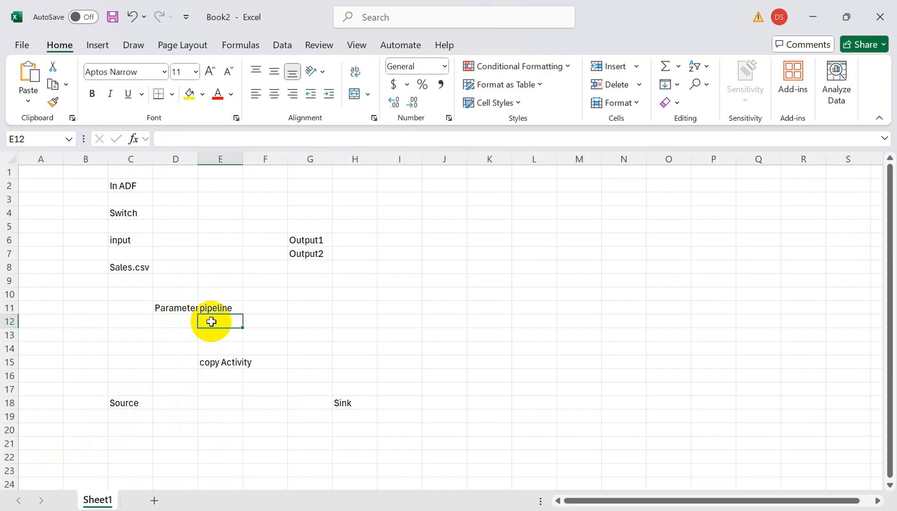
{"action": "key", "text": "Down"}
{"action": "type", "text": "Ou"}
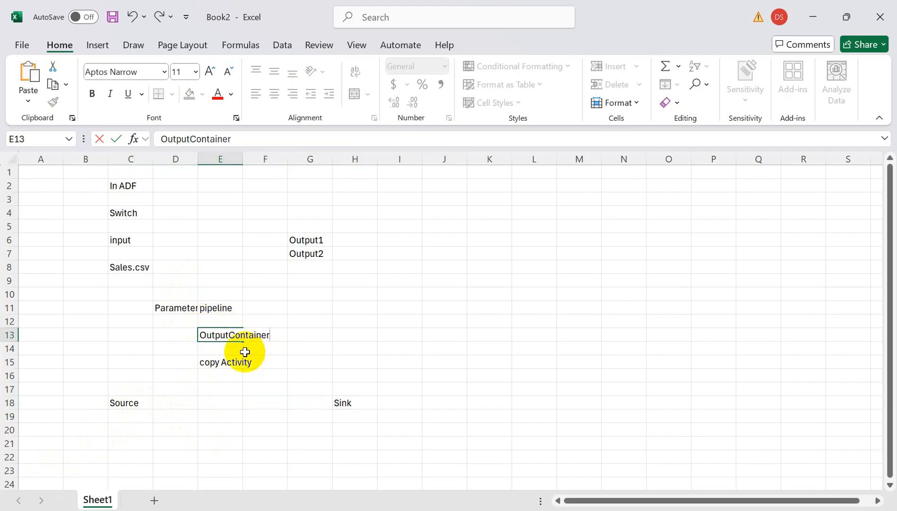
{"action": "key", "text": "ctrl+Return"}
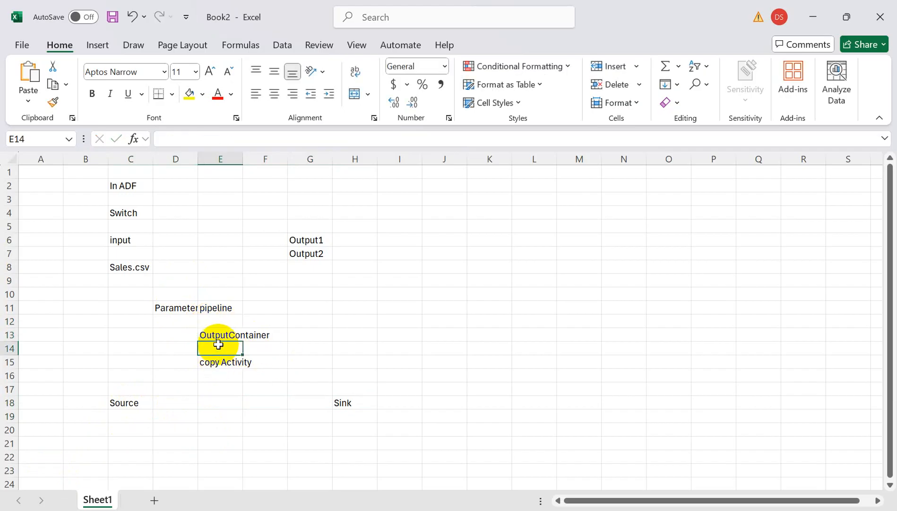
{"action": "left_click", "coordinate": [220, 334]}
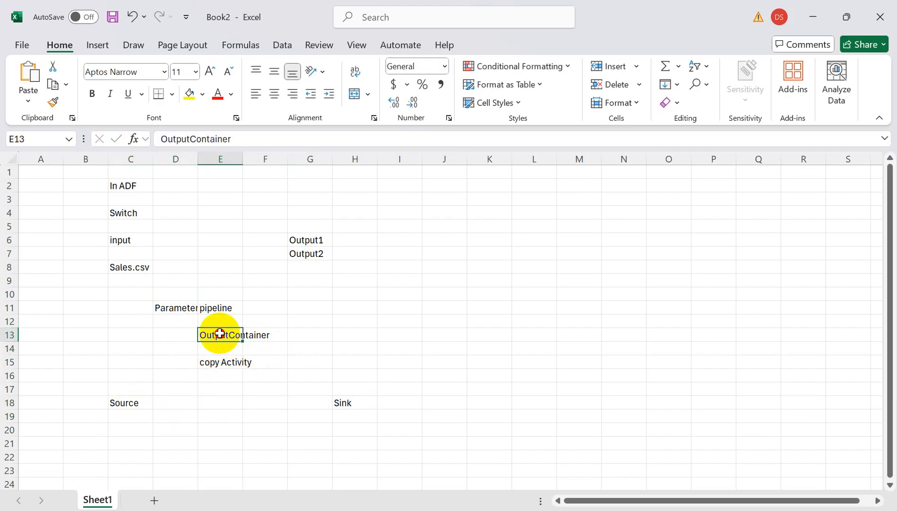
Enter the sample parameter value "output1" in cell G13, in the same row as OutputContainer.
{"action": "left_click", "coordinate": [323, 337]}
{"action": "type", "text": "output1"}
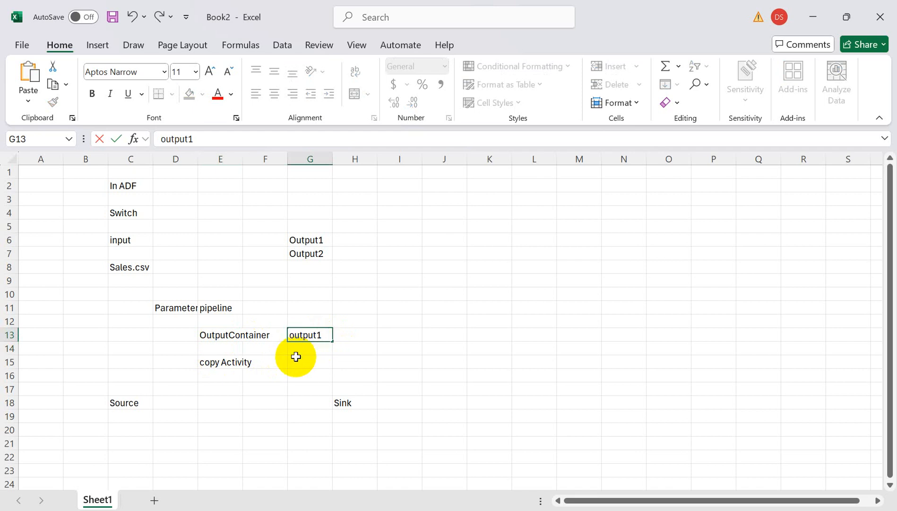
{"action": "left_click", "coordinate": [296, 362]}
{"action": "left_click", "coordinate": [298, 339]}
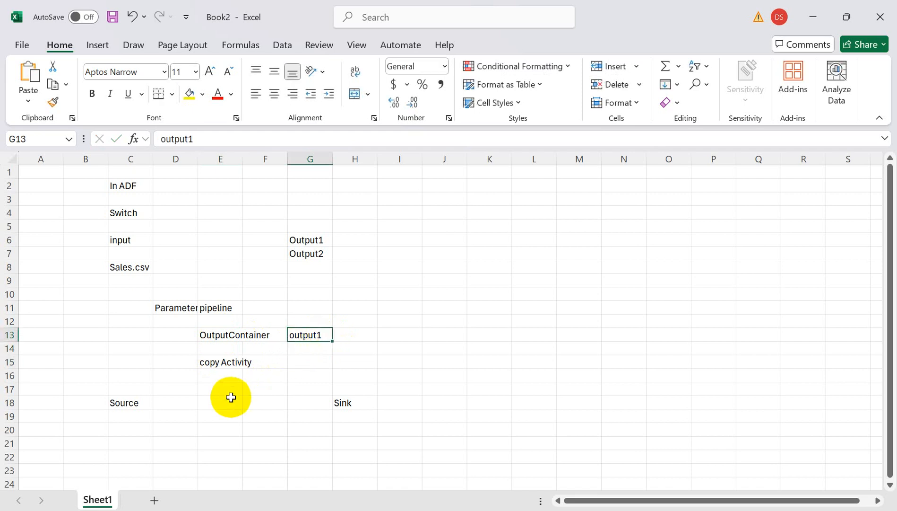
Examine how the output1 parameter value relates to the Sink, Output1, Output2 and Switch entries in the outline.
{"action": "left_click", "coordinate": [338, 405]}
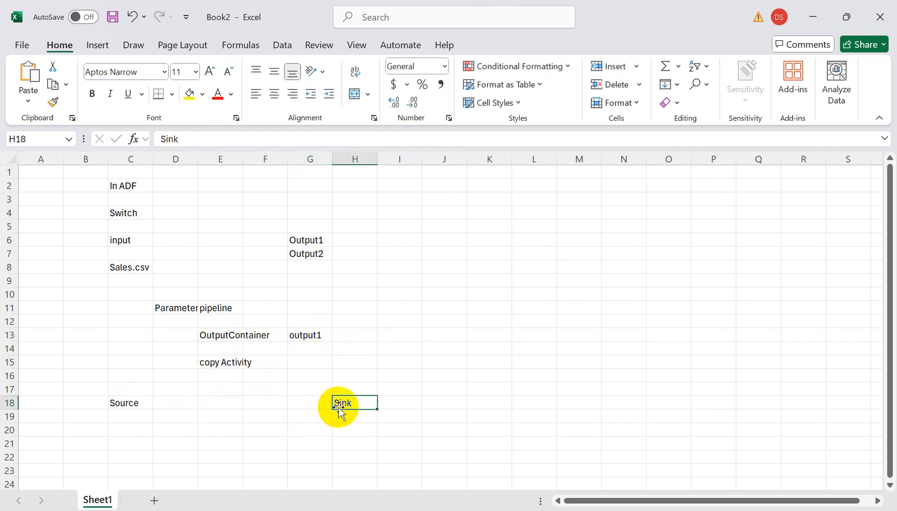
{"action": "left_click", "coordinate": [309, 241]}
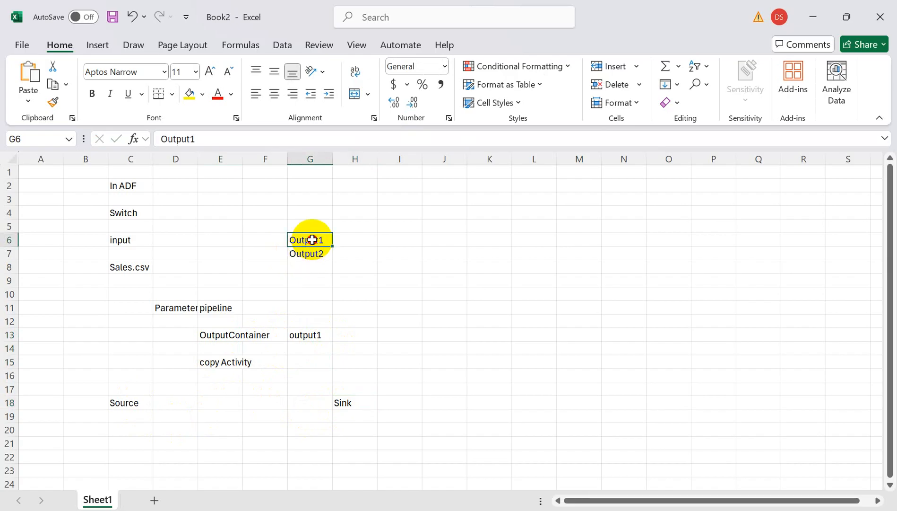
{"action": "left_click", "coordinate": [303, 337]}
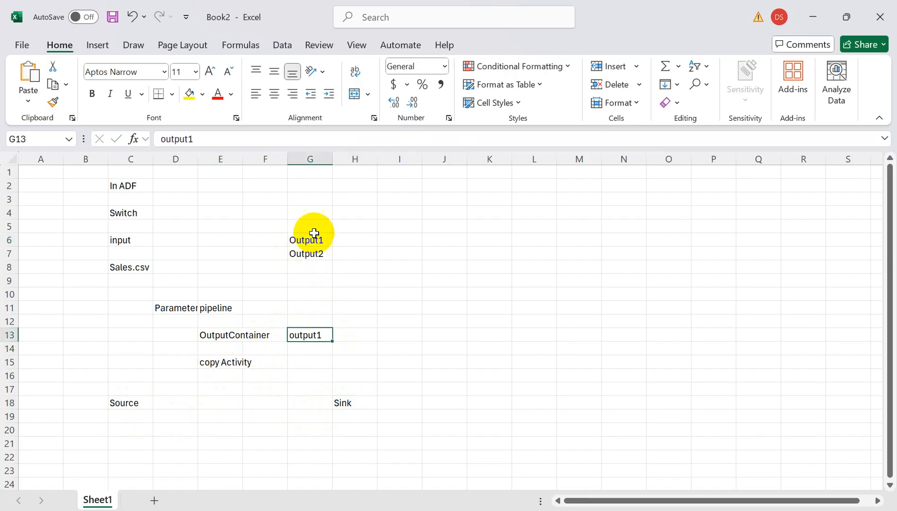
{"action": "left_click", "coordinate": [301, 255]}
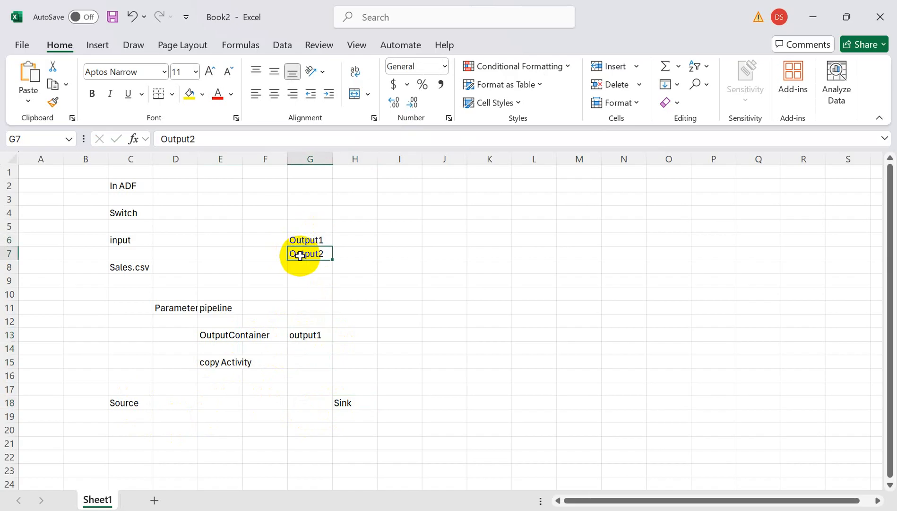
{"action": "left_click", "coordinate": [306, 345]}
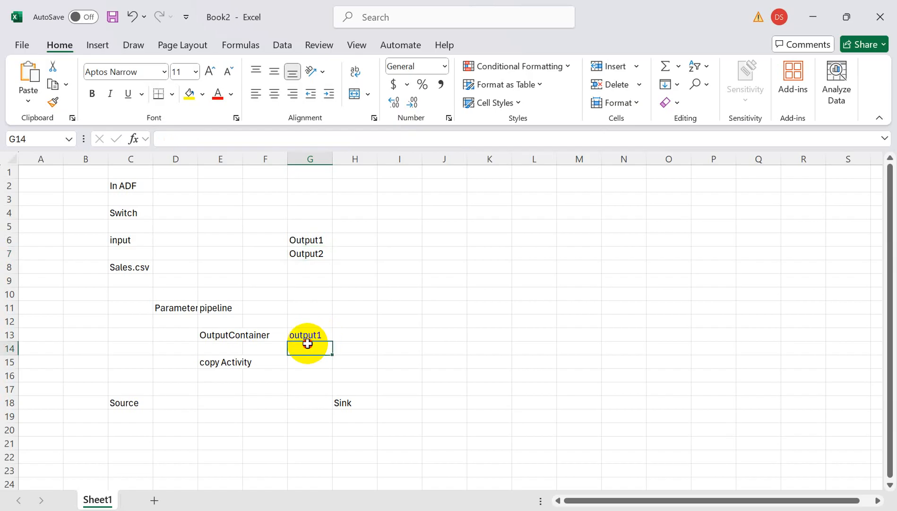
{"action": "left_click", "coordinate": [303, 267]}
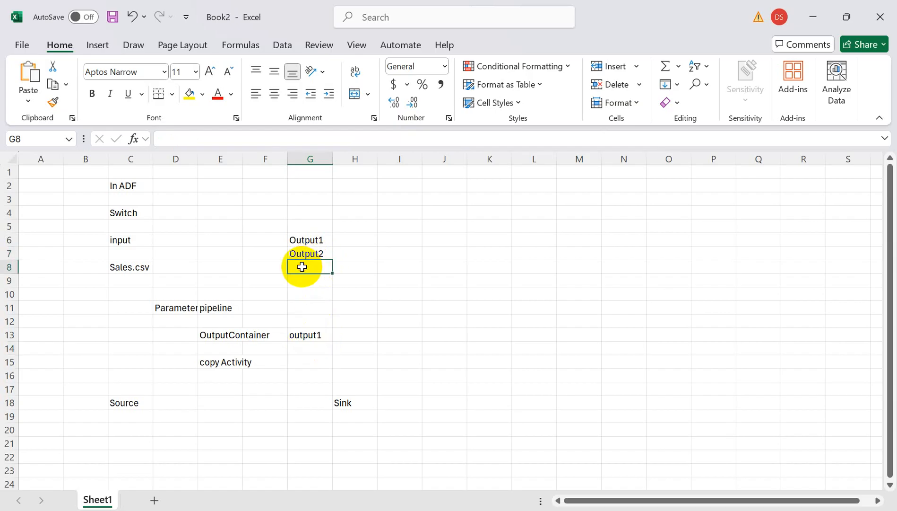
{"action": "left_click", "coordinate": [121, 207]}
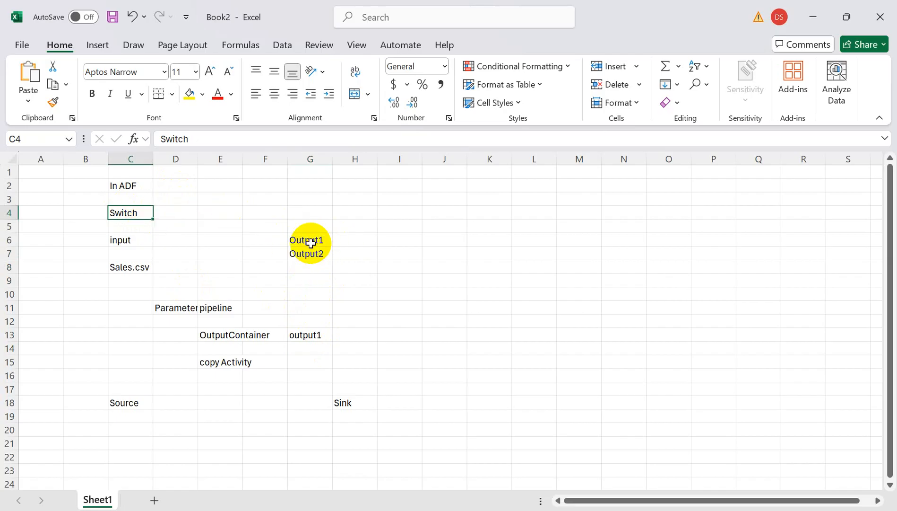
{"action": "left_click", "coordinate": [172, 198]}
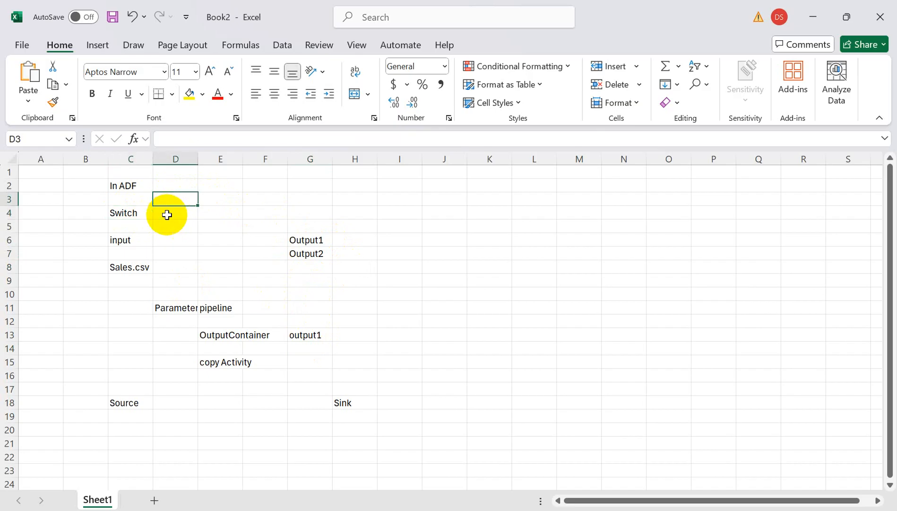
{"action": "left_click", "coordinate": [168, 213]}
{"action": "left_click", "coordinate": [164, 228]}
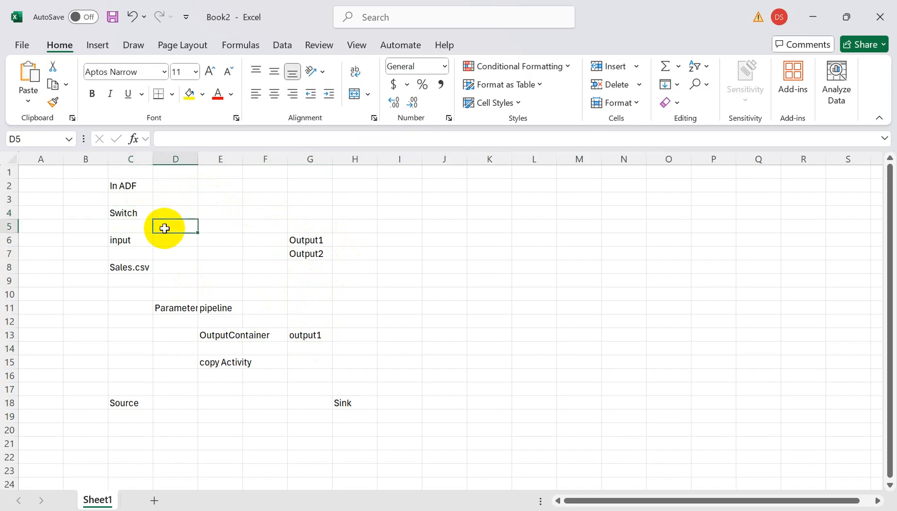
Clear the whole ADF Switch outline from the range A1:H20.
{"action": "left_click_drag", "start_coordinate": [373, 431], "coordinate": [3, 105]}
{"action": "key", "text": "Delete"}
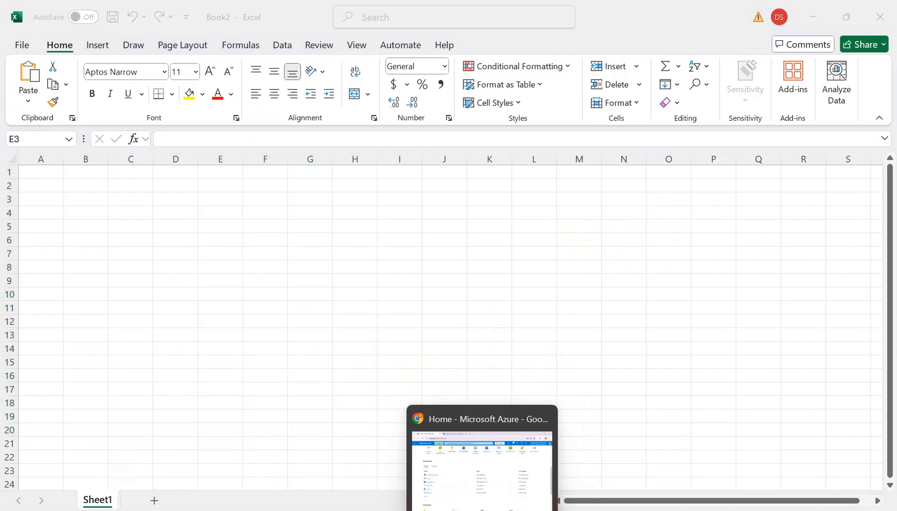
Switch to the datafactoryle Azure Data Factory in the browser and create a new pipeline named "pl_switch".
{"action": "left_click", "coordinate": [482, 510]}
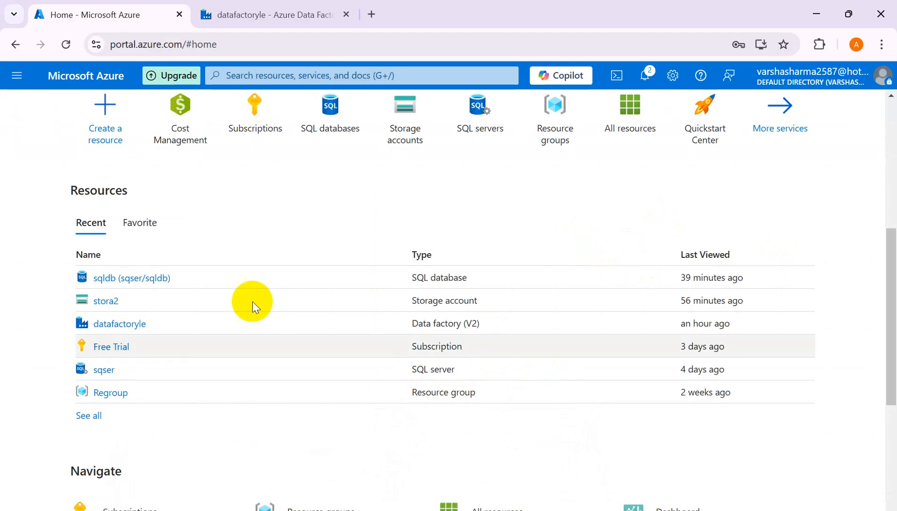
{"action": "left_click", "coordinate": [283, 24]}
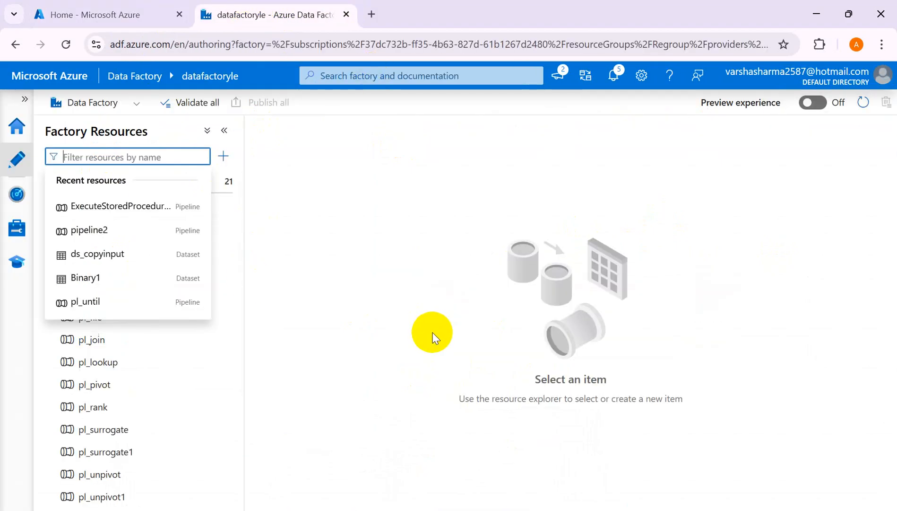
{"action": "left_click", "coordinate": [431, 337]}
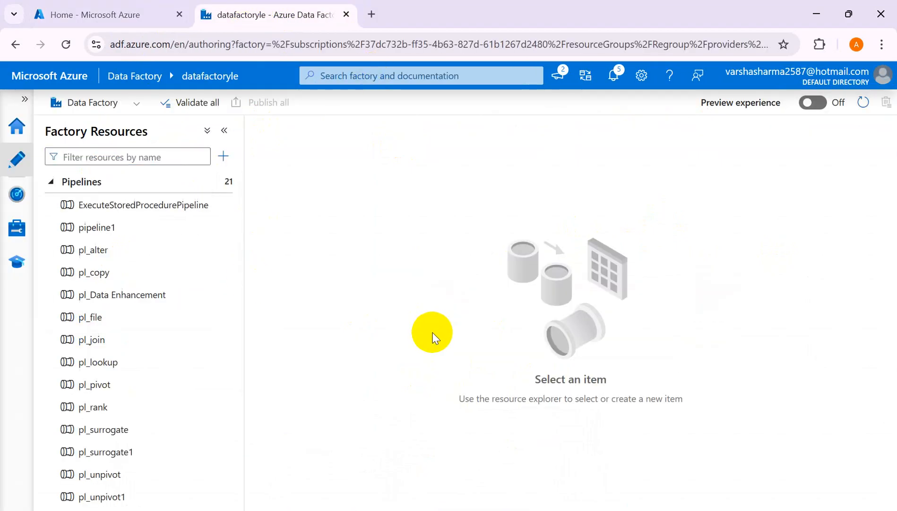
{"action": "left_click", "coordinate": [221, 183]}
{"action": "left_click", "coordinate": [272, 211]}
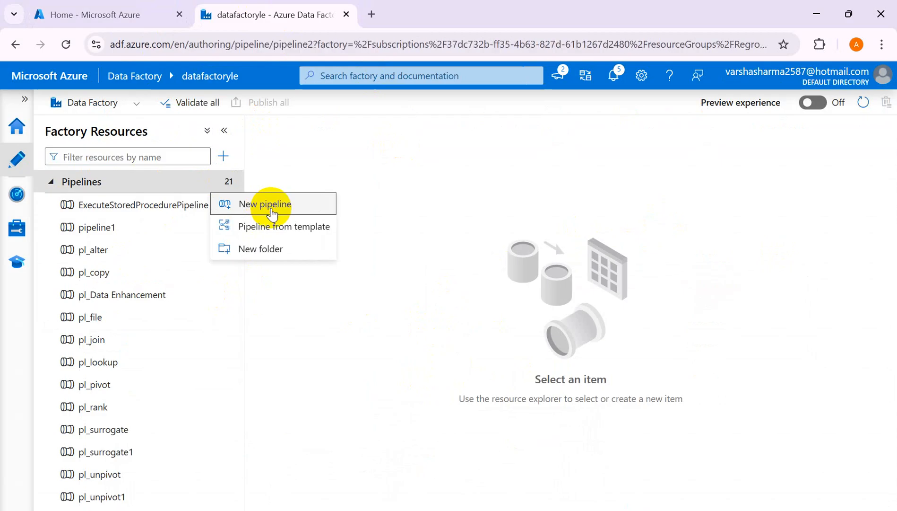
{"action": "left_click", "coordinate": [752, 257]}
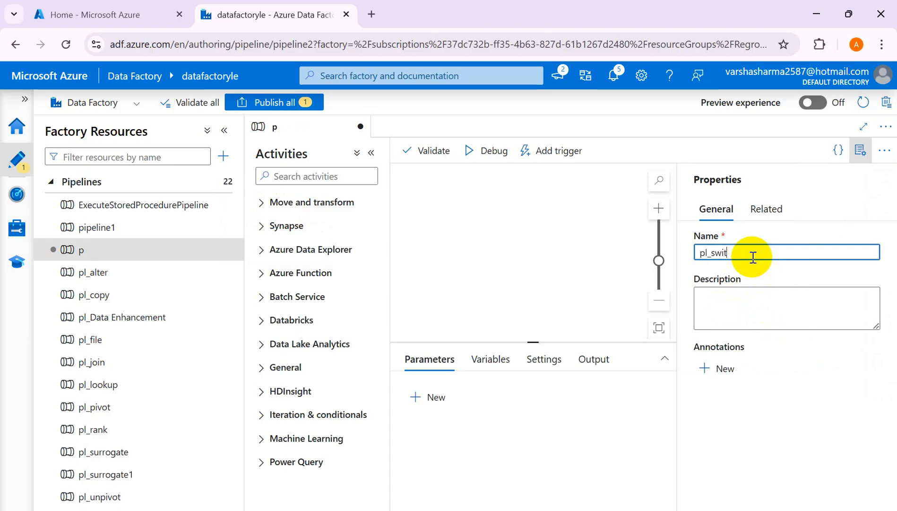
{"action": "left_click", "coordinate": [583, 222]}
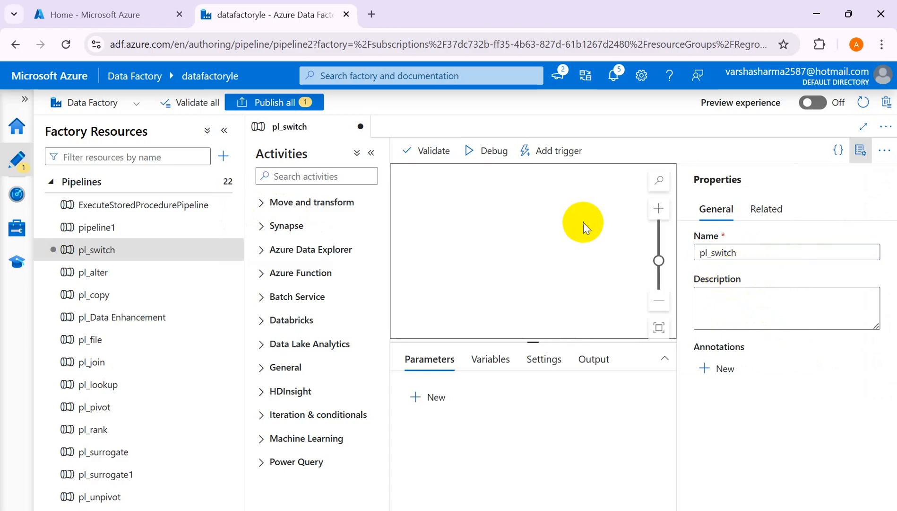
Open the stora2 storage account in the Azure portal and look through its overview properties.
{"action": "left_click", "coordinate": [125, 25]}
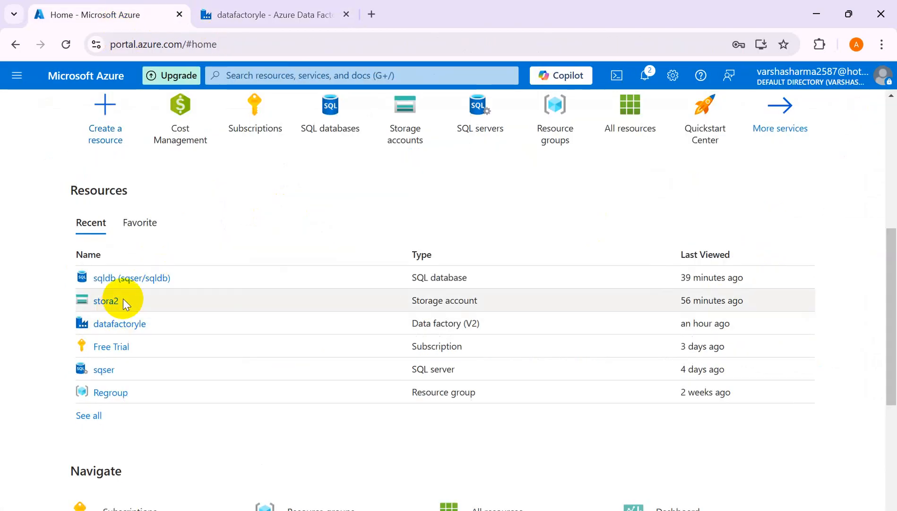
{"action": "left_click", "coordinate": [106, 301]}
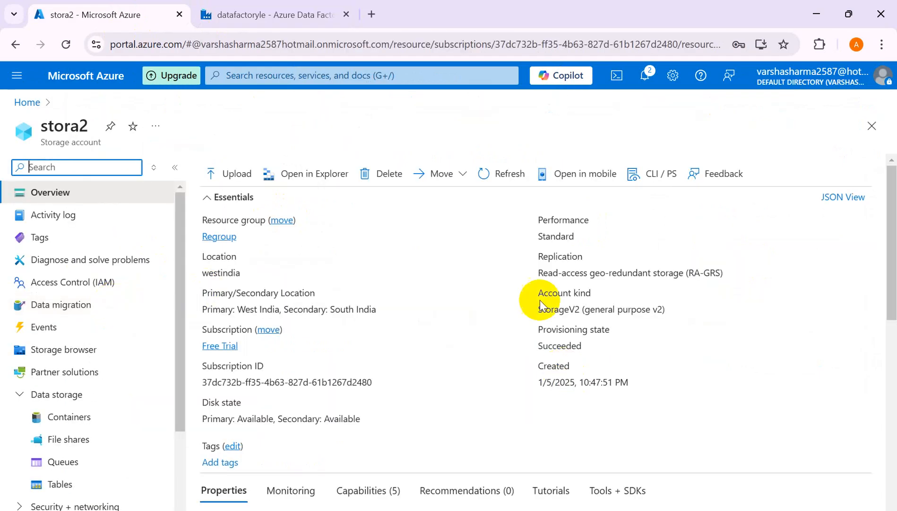
{"action": "mouse_move", "coordinate": [895, 298]}
{"action": "left_mouse_down"}
{"action": "mouse_move", "coordinate": [892, 436]}
{"action": "mouse_move", "coordinate": [893, 308]}
{"action": "left_mouse_up"}
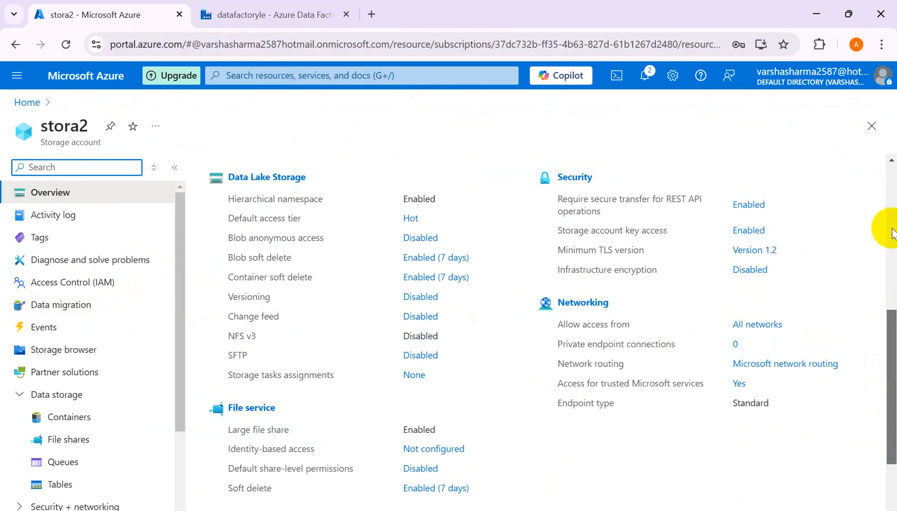
Return to the pl_switch pipeline in Azure Data Factory and hide its properties pane.
{"action": "left_click", "coordinate": [261, 15]}
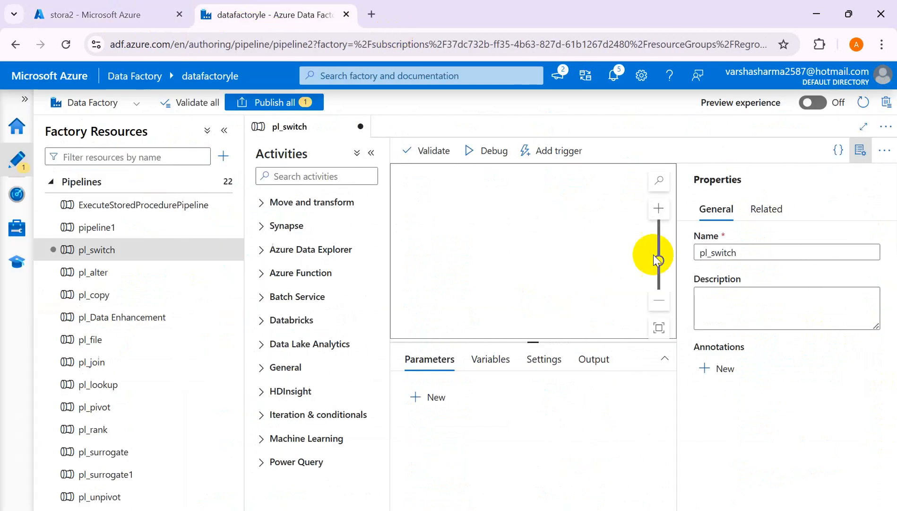
{"action": "left_click", "coordinate": [860, 149]}
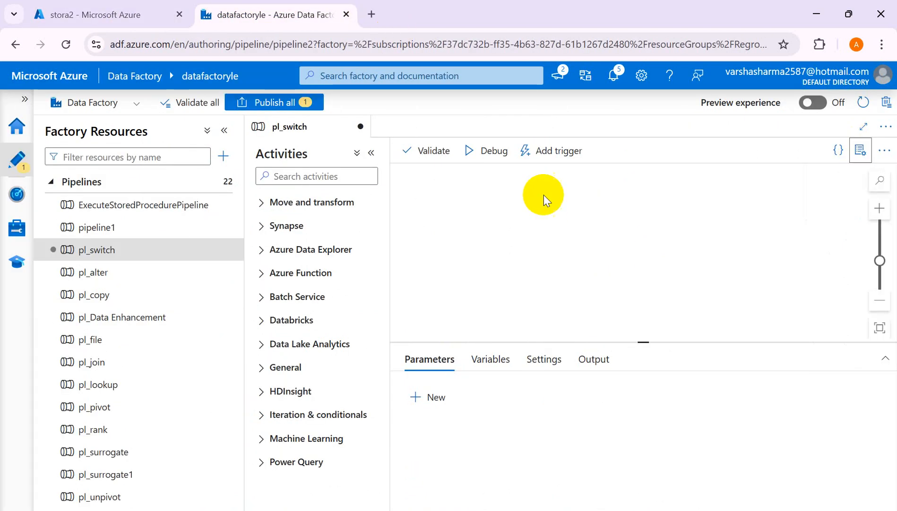
{"action": "left_click", "coordinate": [284, 177]}
{"action": "type", "text": "s"}
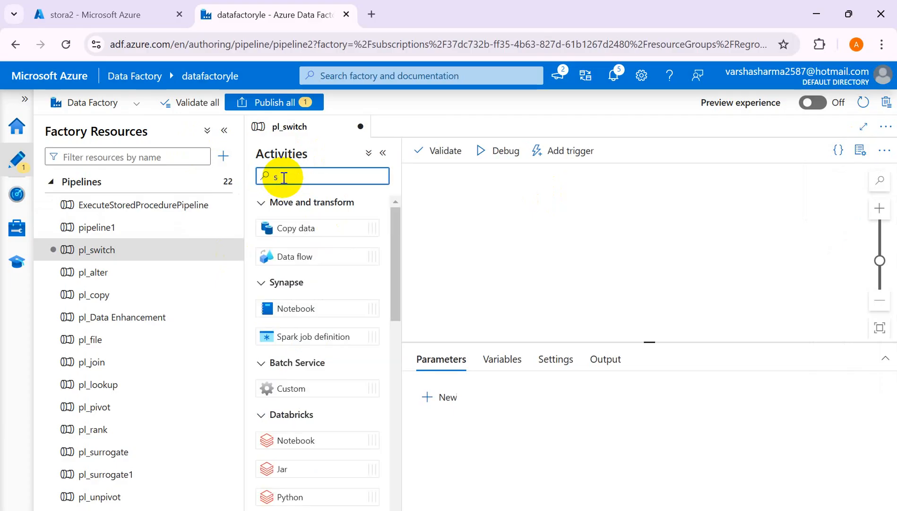
{"action": "key", "text": "BackSpace"}
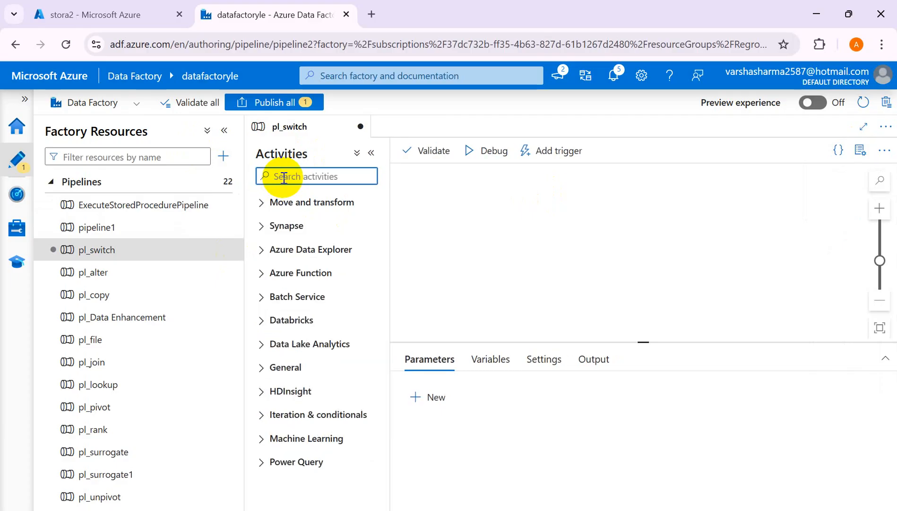
Return to the stora2 storage account and open its input1 container to view the stored files.
{"action": "left_click", "coordinate": [94, 15]}
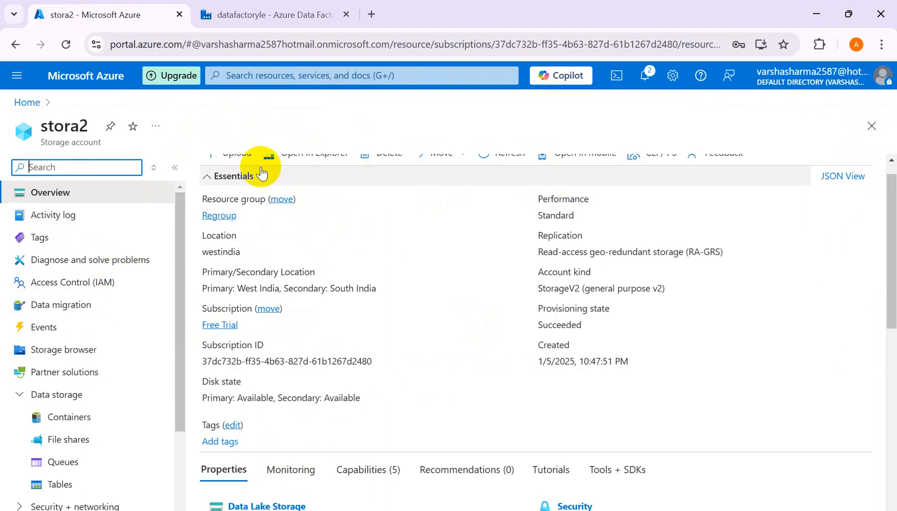
{"action": "left_click", "coordinate": [75, 422]}
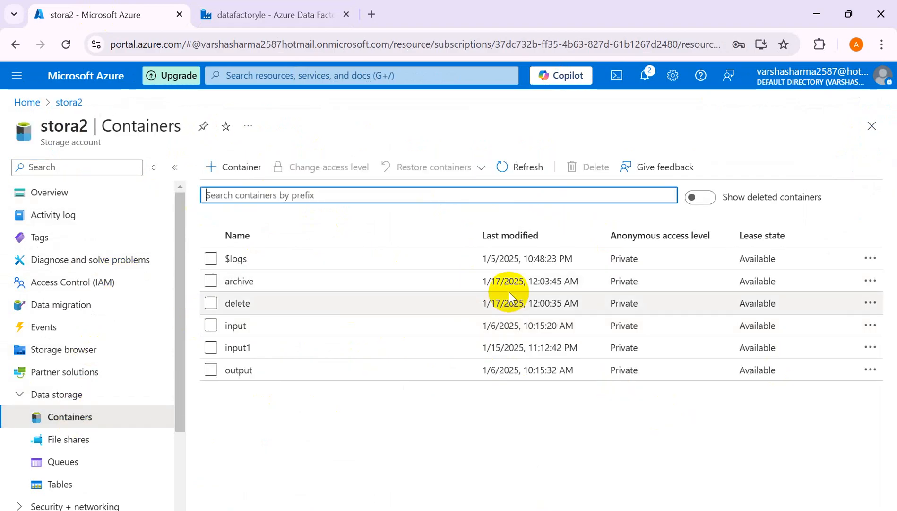
{"action": "left_click", "coordinate": [235, 353]}
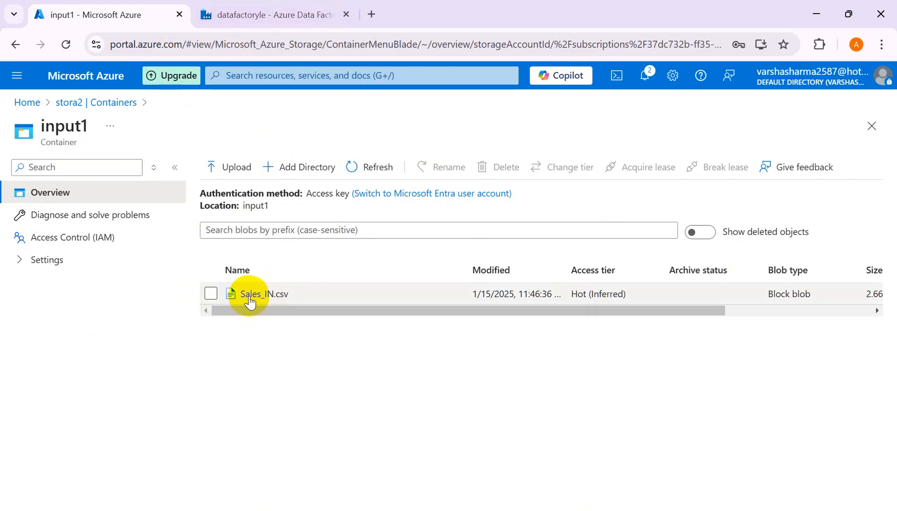
Switch to the Book2 workbook in Excel and enter "Sales_IN.csv" in cell A3.
{"action": "left_click", "coordinate": [251, 17]}
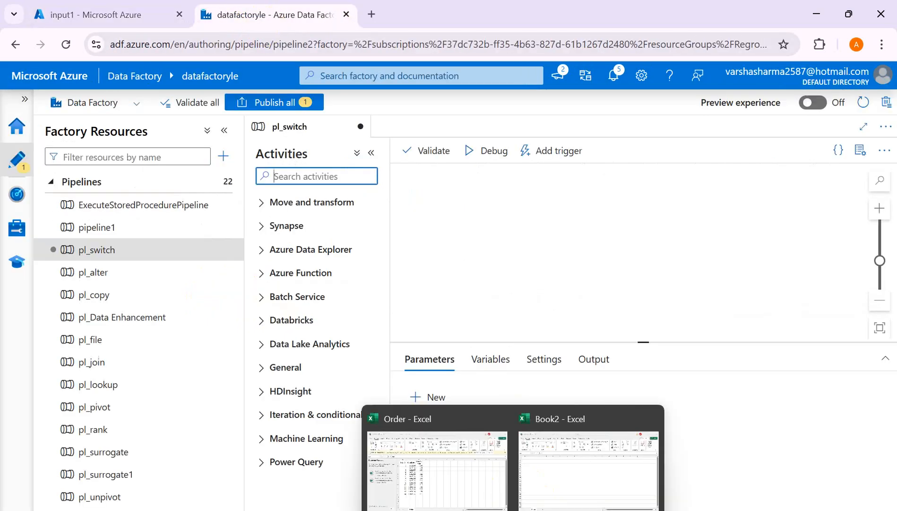
{"action": "left_click", "coordinate": [544, 469]}
{"action": "left_click", "coordinate": [59, 203]}
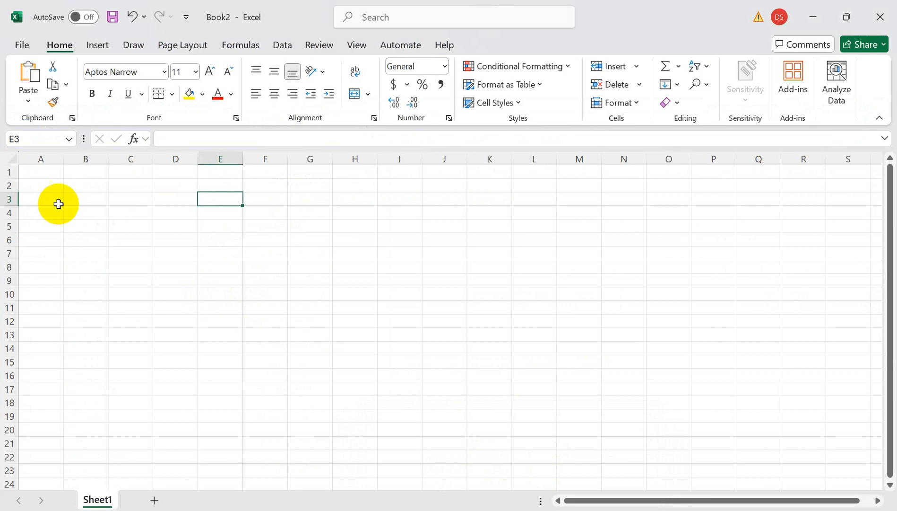
{"action": "type", "text": "Sales_IN.csv"}
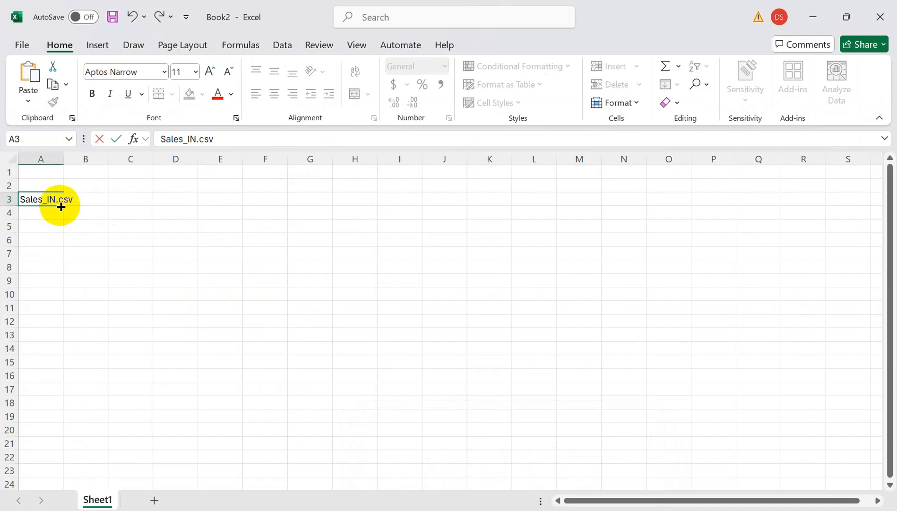
Enter "output2" in cell E3 and "output1" in cell E2 as the output destinations for the input file.
{"action": "left_click", "coordinate": [222, 200]}
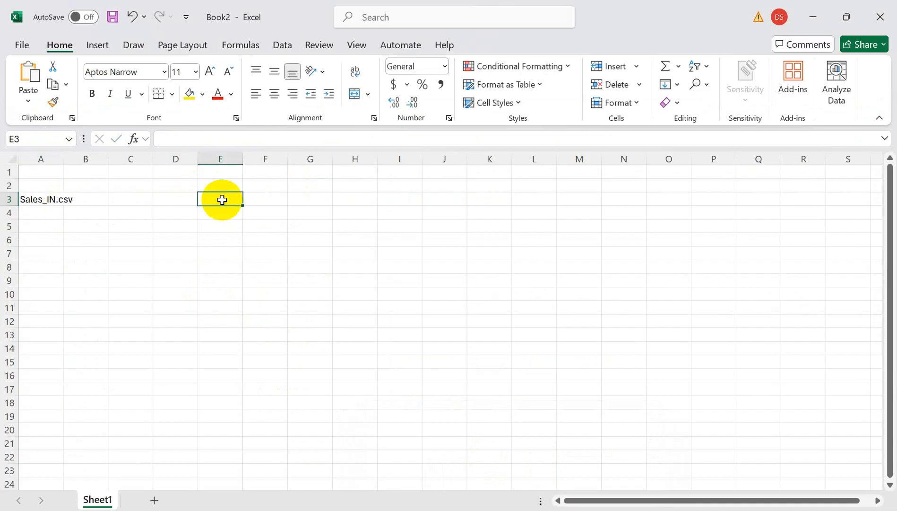
{"action": "type", "text": "output2"}
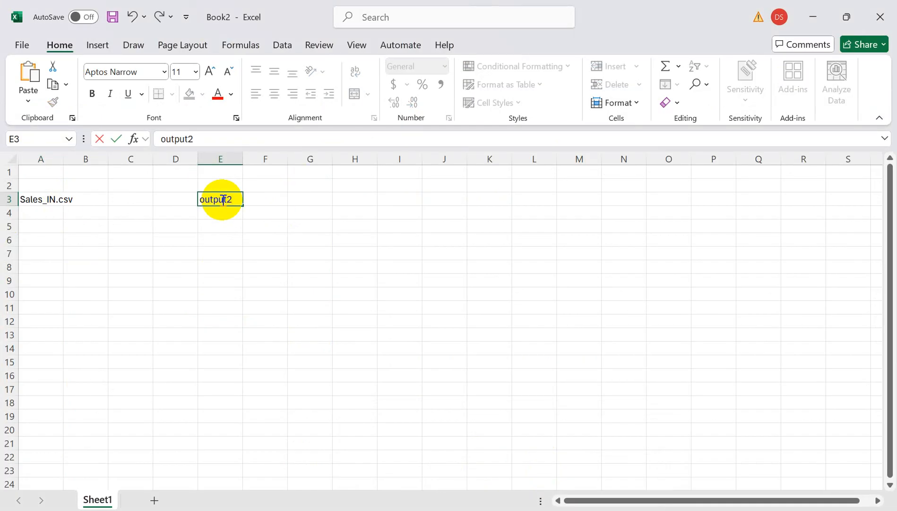
{"action": "key", "text": "Return"}
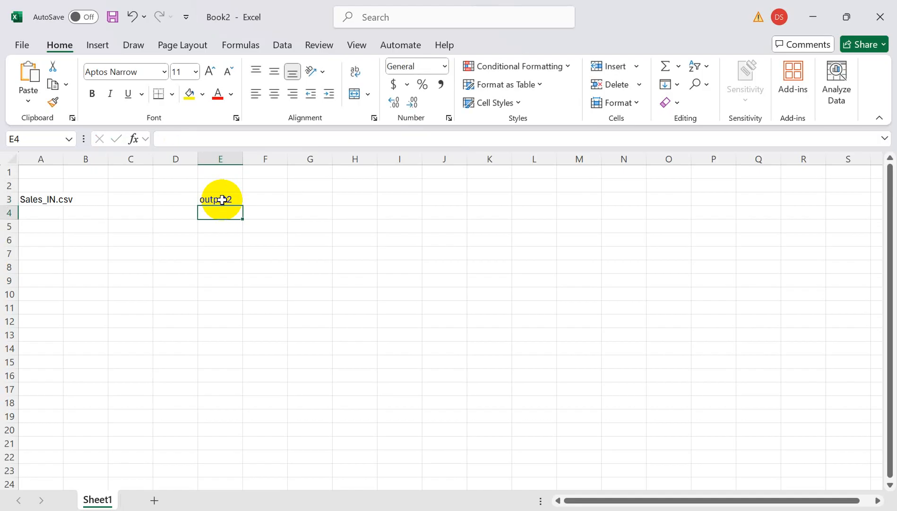
{"action": "key", "text": "Up"}
{"action": "key", "text": "Up"}
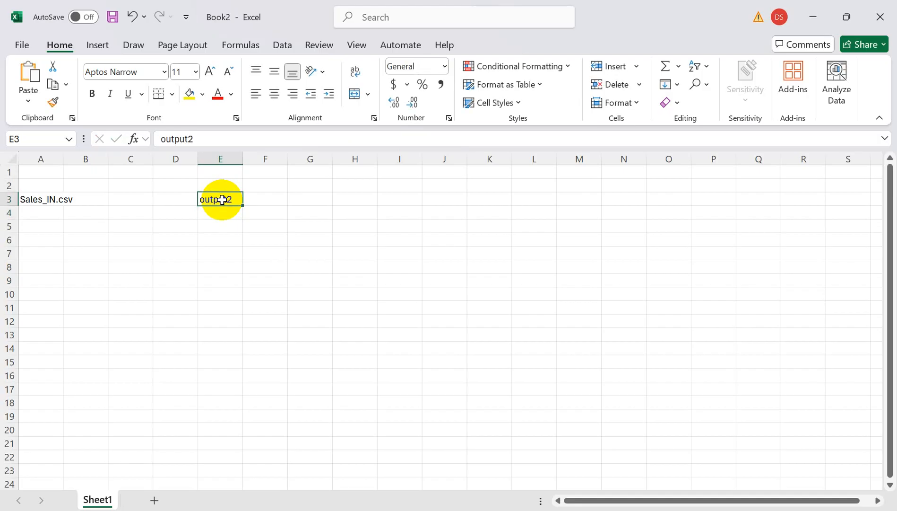
{"action": "type", "text": "o"}
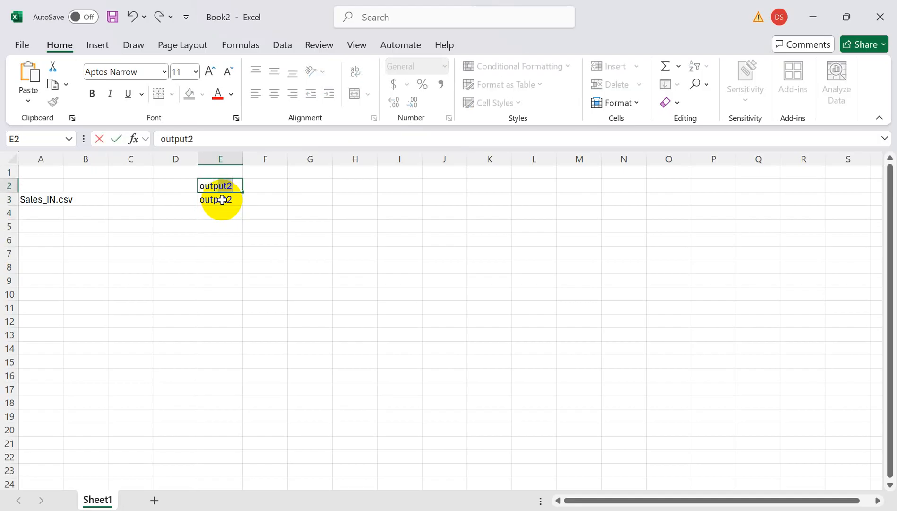
{"action": "type", "text": "utput1"}
{"action": "left_click", "coordinate": [234, 241]}
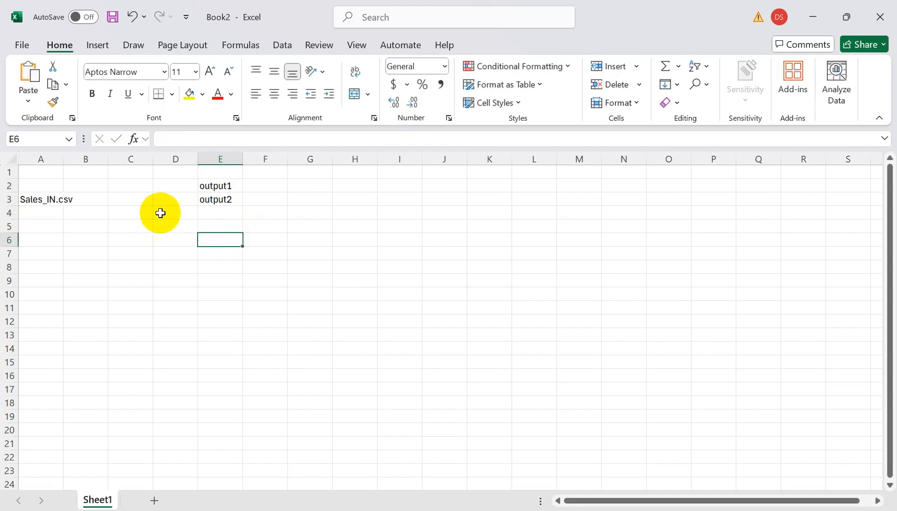
{"action": "left_click", "coordinate": [114, 200]}
Return to Azure Data Factory and open the ds_copyinput dataset to view its connection settings.
{"action": "key", "text": "alt+Tab"}
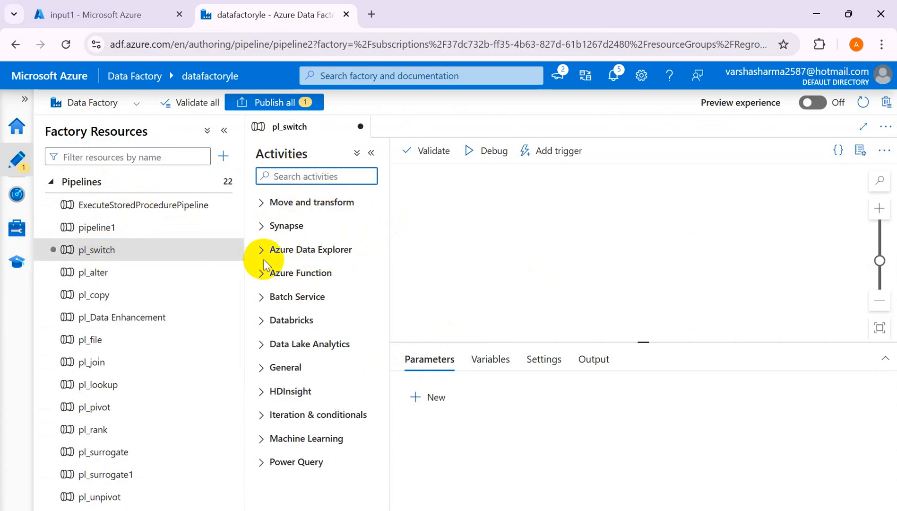
{"action": "left_click", "coordinate": [52, 183]}
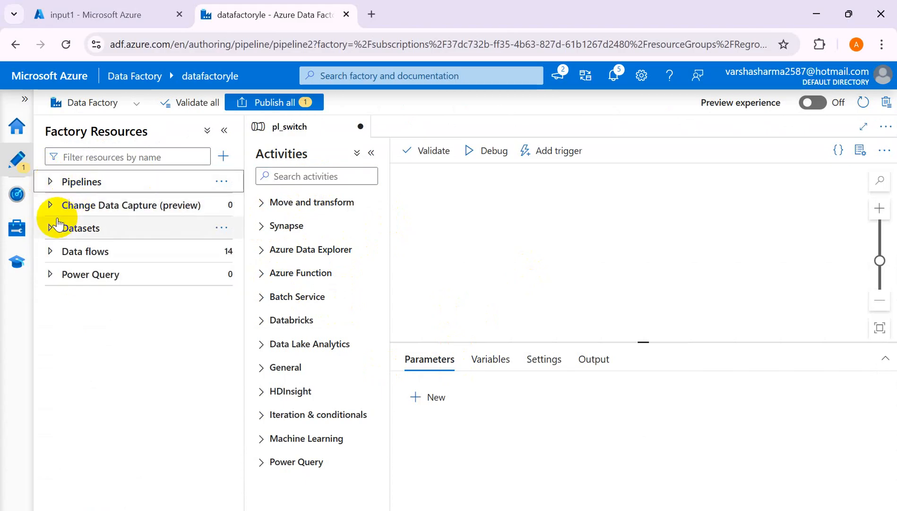
{"action": "left_click", "coordinate": [51, 230]}
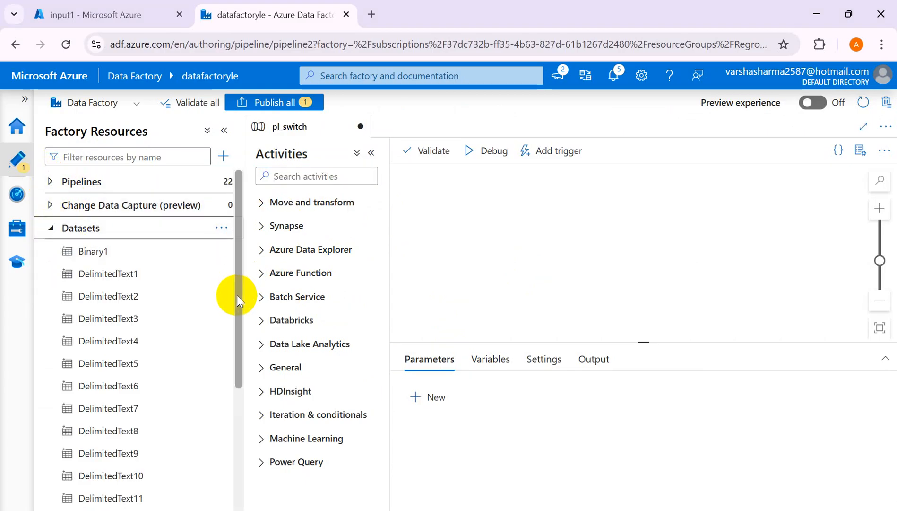
{"action": "left_click_drag", "start_coordinate": [237, 301], "coordinate": [233, 460]}
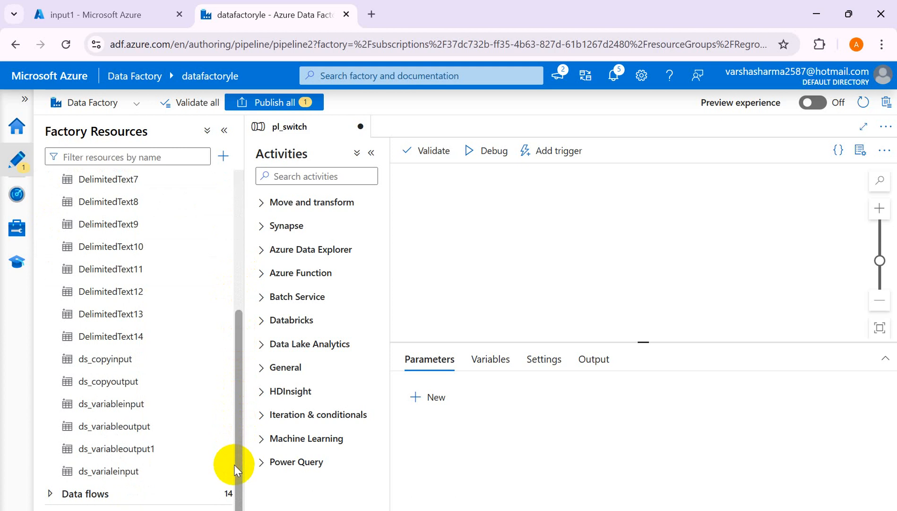
{"action": "left_click", "coordinate": [111, 364]}
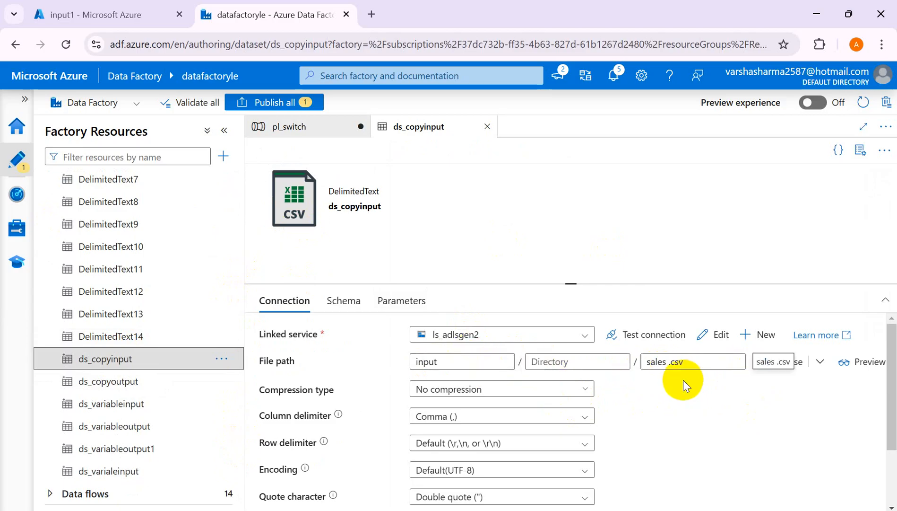
Examine the contents of sales .csv in the stora2 input container, go back to the container list and return to Azure Data Factory.
{"action": "left_click", "coordinate": [95, 14]}
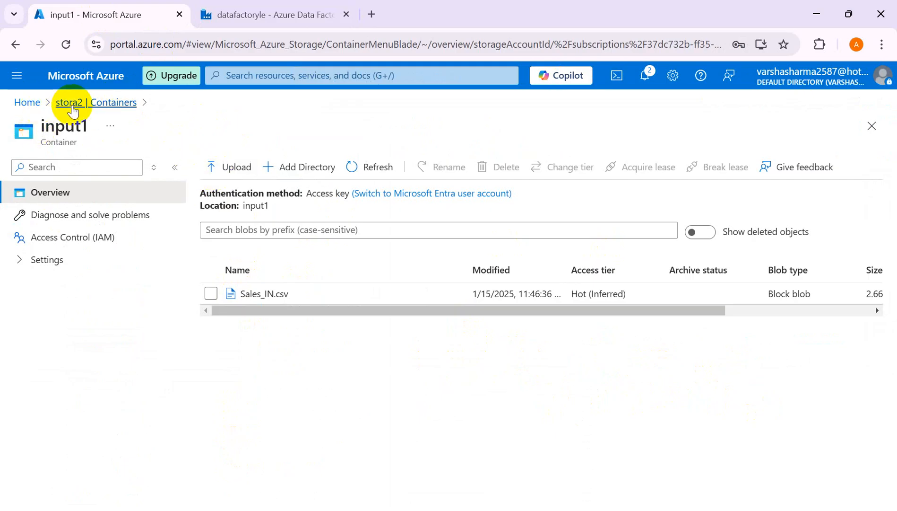
{"action": "left_click", "coordinate": [81, 103]}
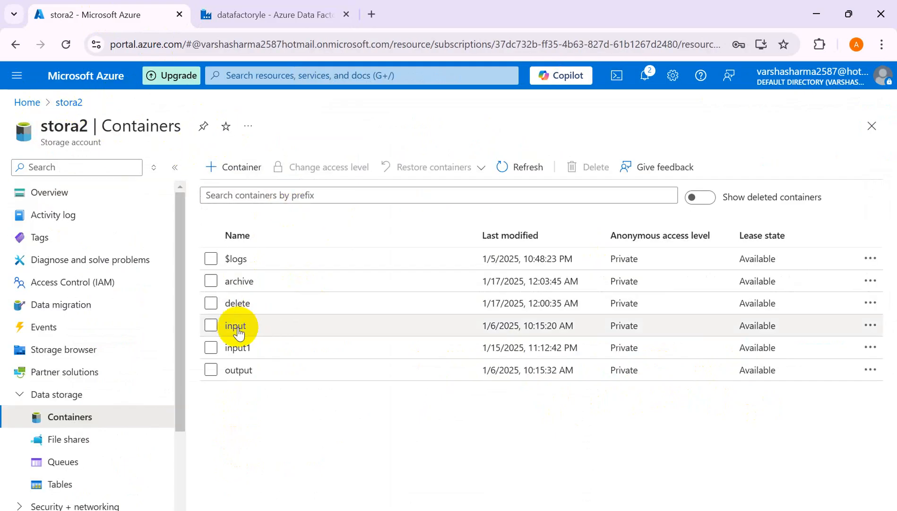
{"action": "left_click", "coordinate": [236, 325]}
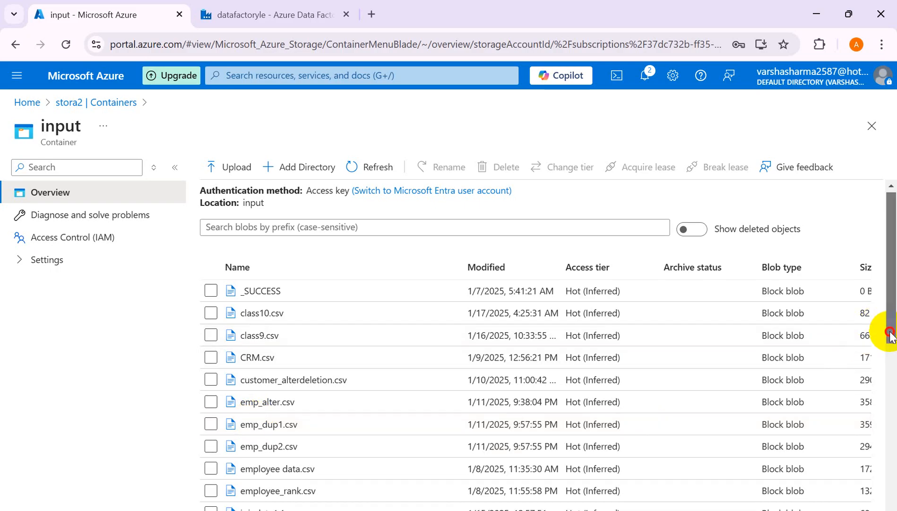
{"action": "left_click_drag", "start_coordinate": [886, 330], "coordinate": [893, 448]}
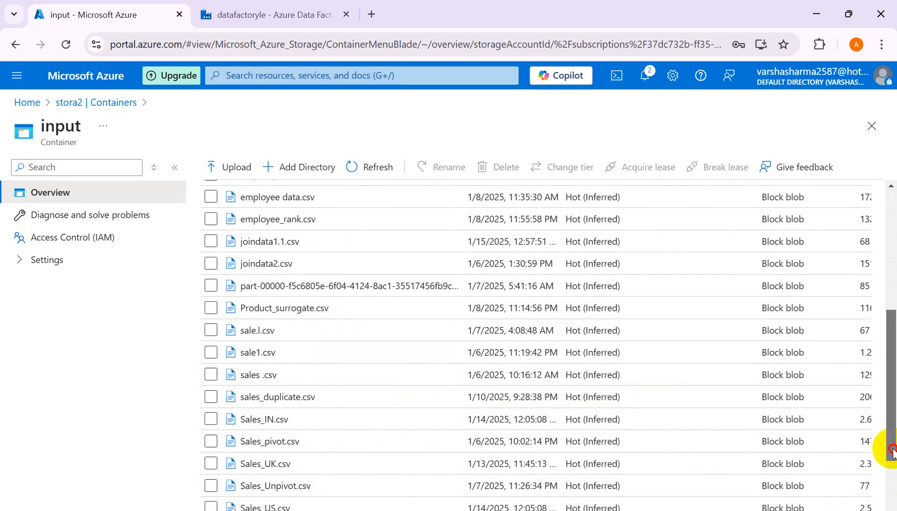
{"action": "mouse_move", "coordinate": [889, 444]}
{"action": "left_mouse_down"}
{"action": "mouse_move", "coordinate": [891, 510]}
{"action": "mouse_move", "coordinate": [887, 453]}
{"action": "mouse_move", "coordinate": [893, 458]}
{"action": "left_mouse_up"}
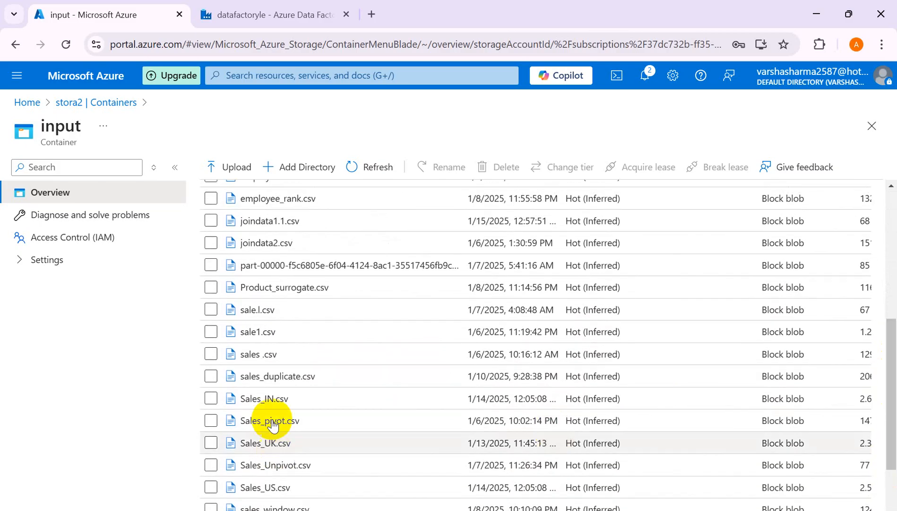
{"action": "left_click", "coordinate": [261, 357]}
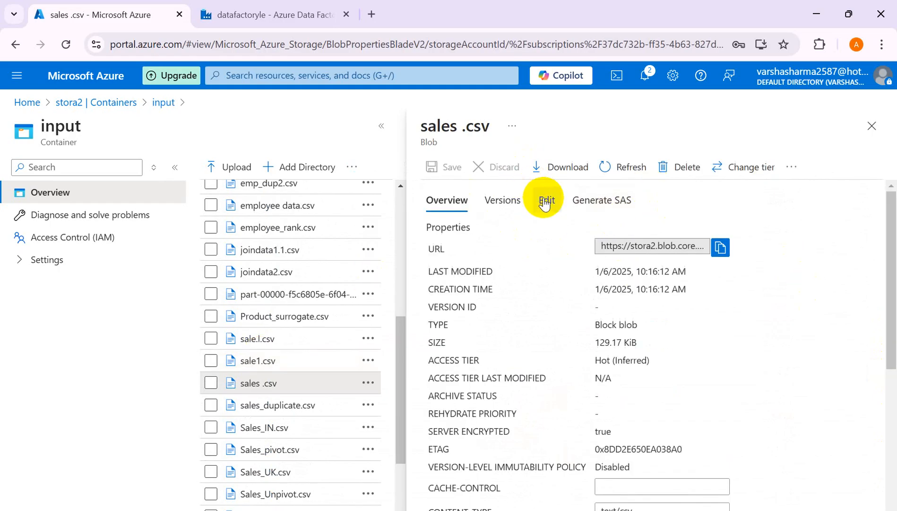
{"action": "left_click", "coordinate": [545, 201]}
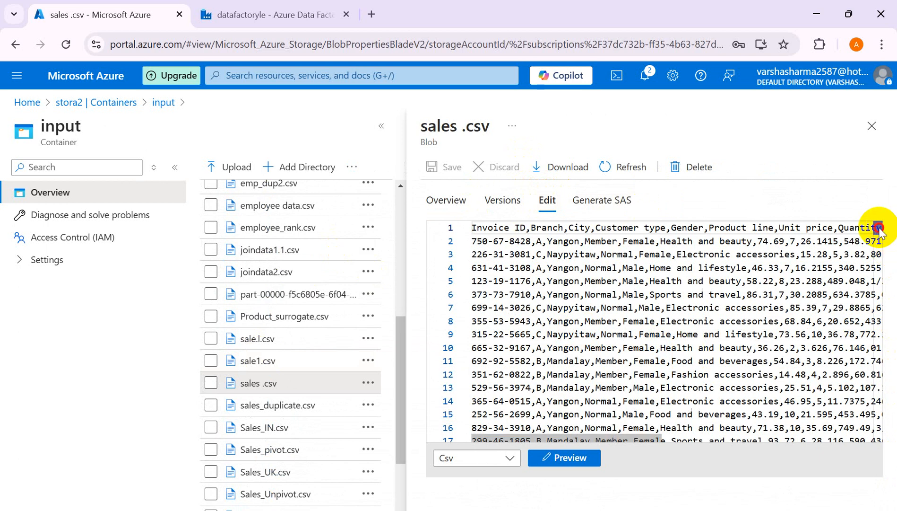
{"action": "left_click_drag", "start_coordinate": [876, 228], "coordinate": [877, 201]}
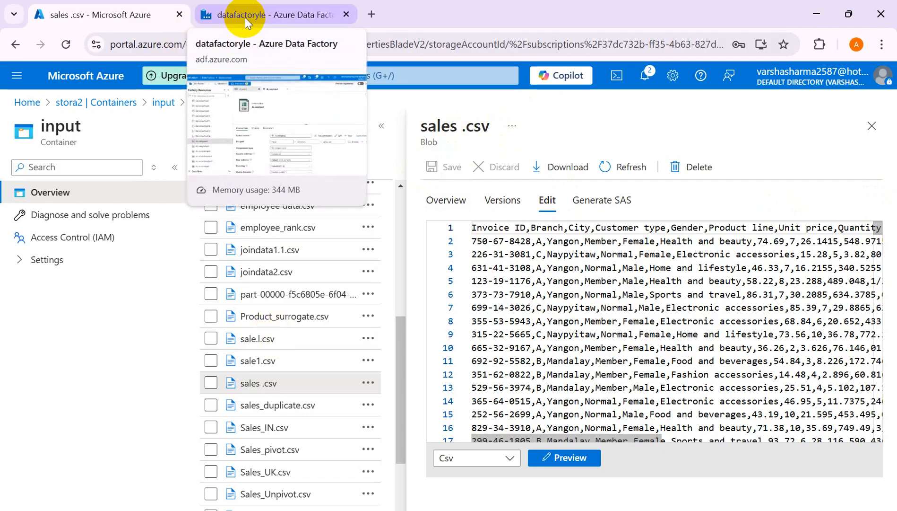
{"action": "left_click", "coordinate": [96, 103]}
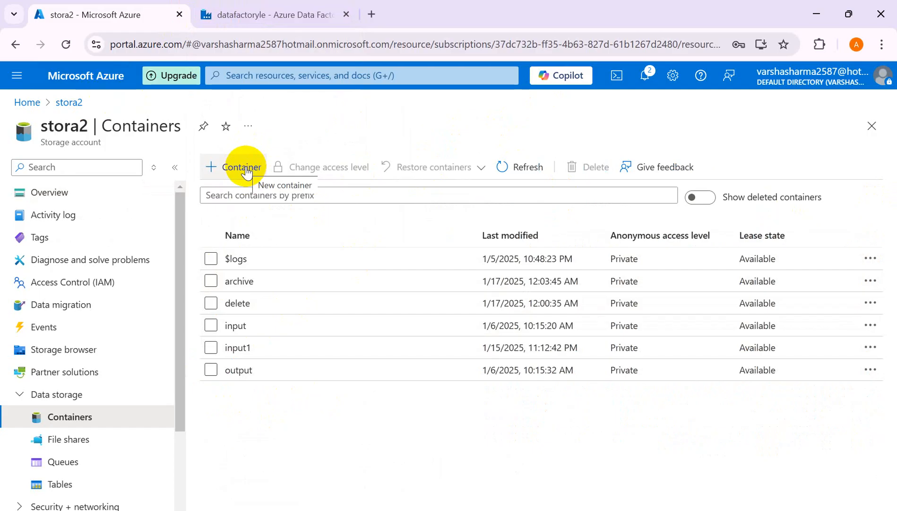
{"action": "left_click", "coordinate": [237, 15]}
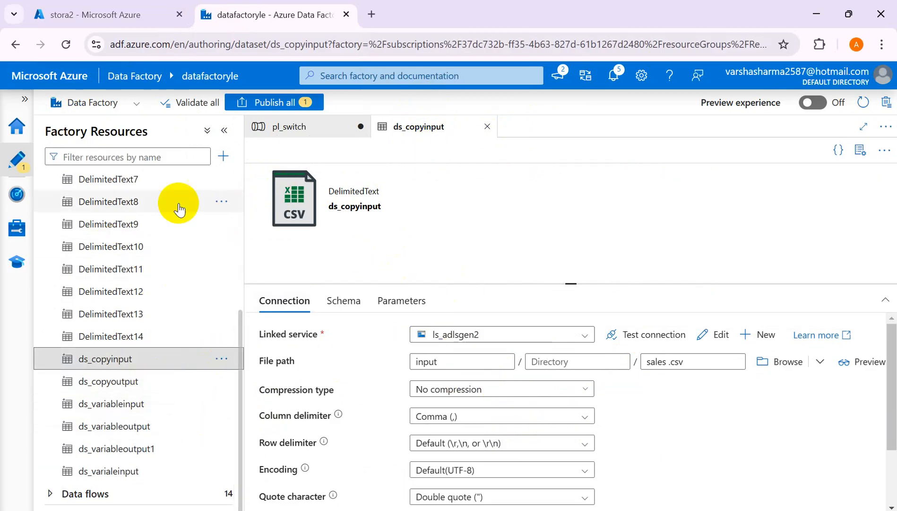
{"action": "left_click_drag", "start_coordinate": [241, 380], "coordinate": [248, 196]}
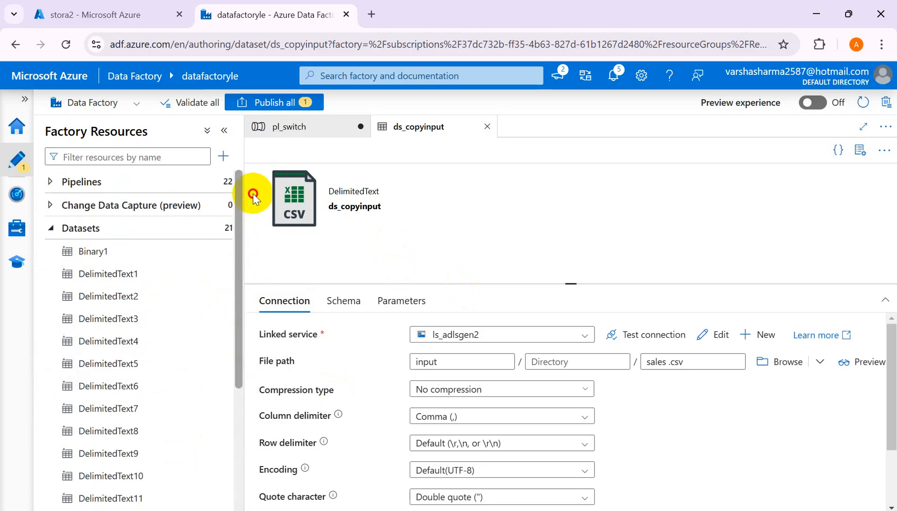
{"action": "left_click", "coordinate": [221, 231]}
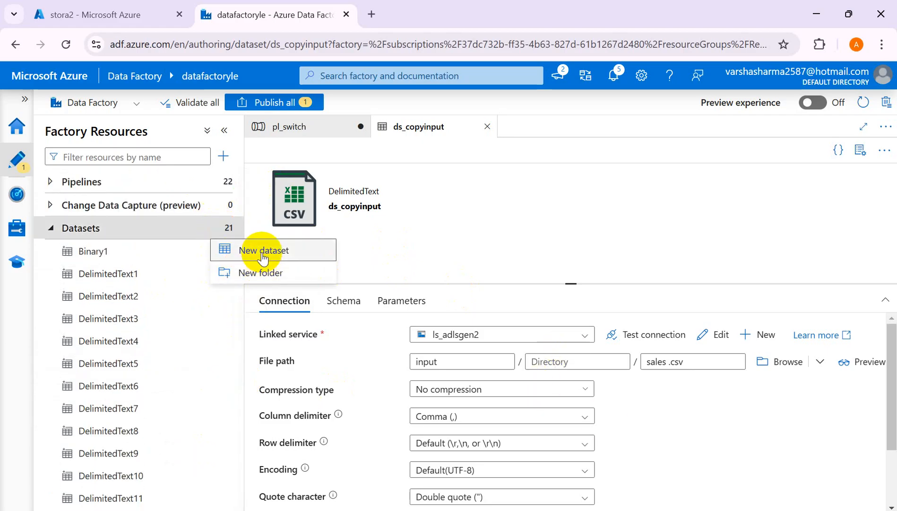
{"action": "left_click", "coordinate": [258, 251]}
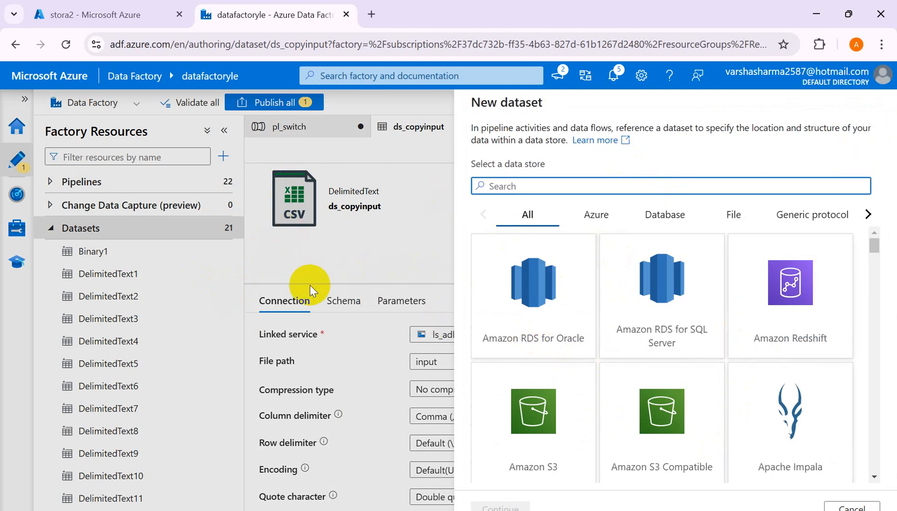
{"action": "left_click", "coordinate": [422, 235]}
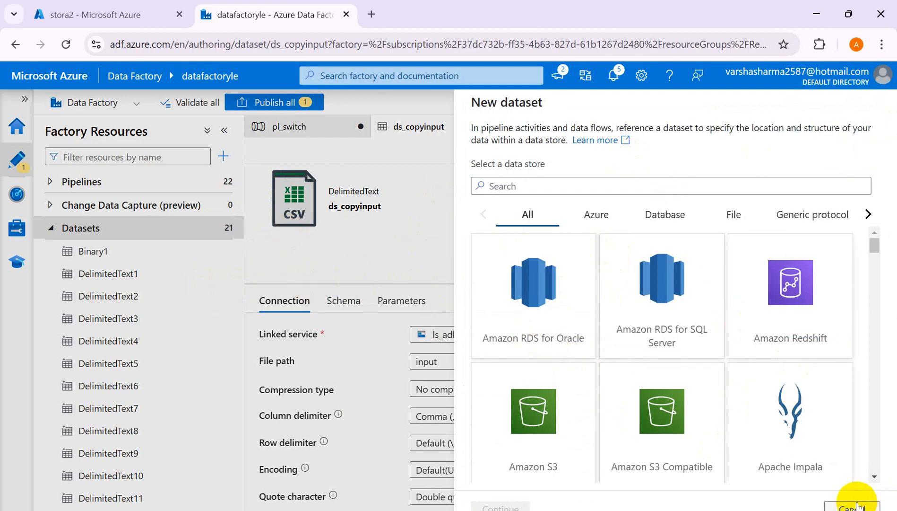
{"action": "left_click", "coordinate": [853, 505]}
Search the activities for "switch" and add a Switch activity to the pl_switch pipeline canvas.
{"action": "left_click", "coordinate": [323, 126]}
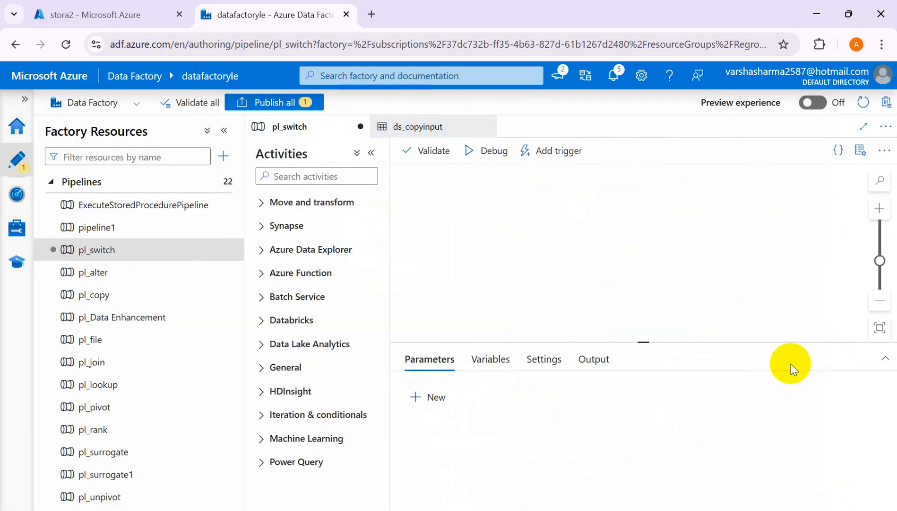
{"action": "left_click", "coordinate": [282, 176]}
{"action": "type", "text": "switch"}
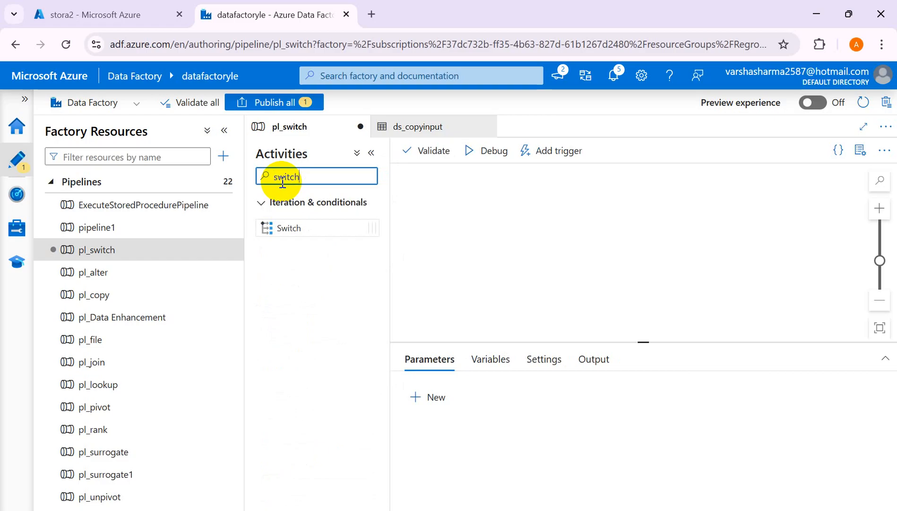
{"action": "left_click_drag", "start_coordinate": [270, 227], "coordinate": [538, 215]}
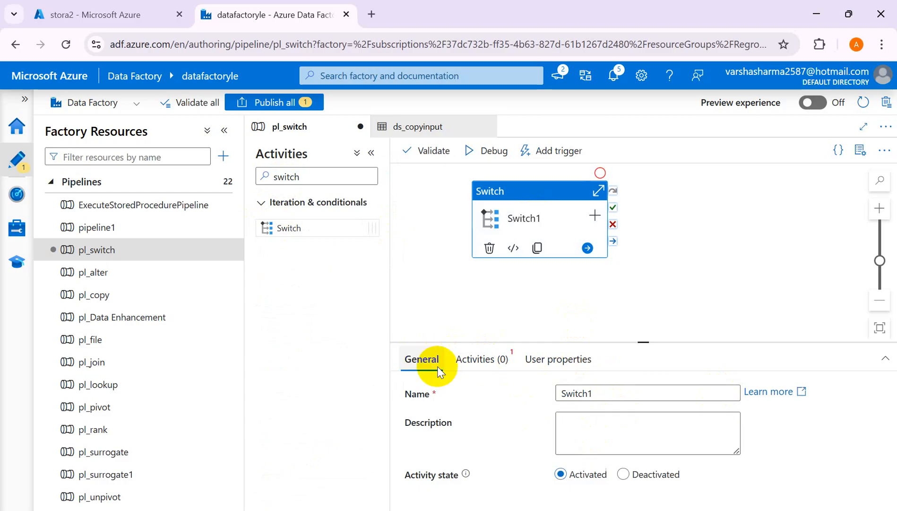
Describe the Switch activity as switching between containers output1 and output2, and show its expression and case settings.
{"action": "left_click", "coordinate": [599, 396]}
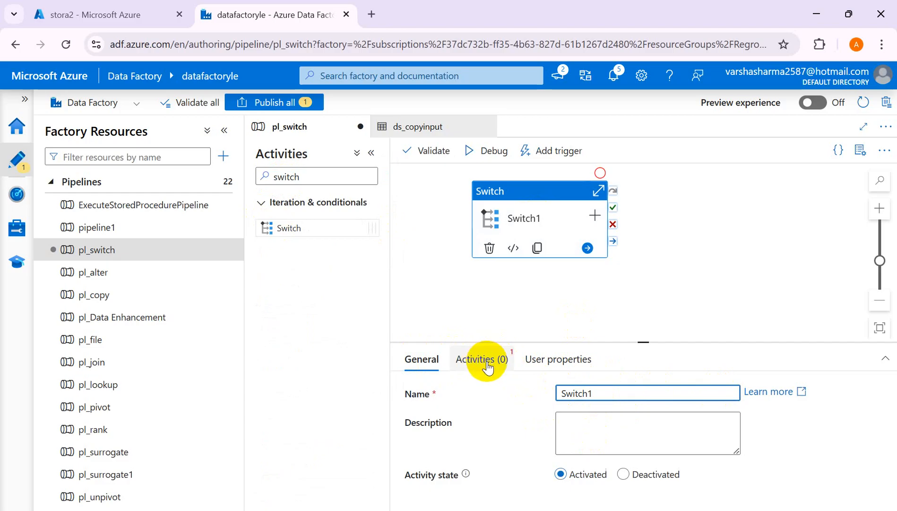
{"action": "left_click", "coordinate": [602, 426]}
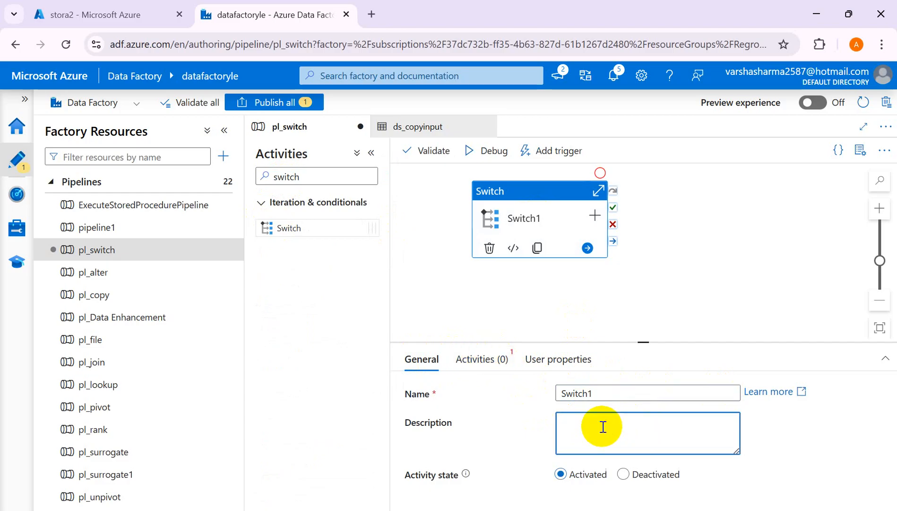
{"action": "type", "text": "Switch between container out"}
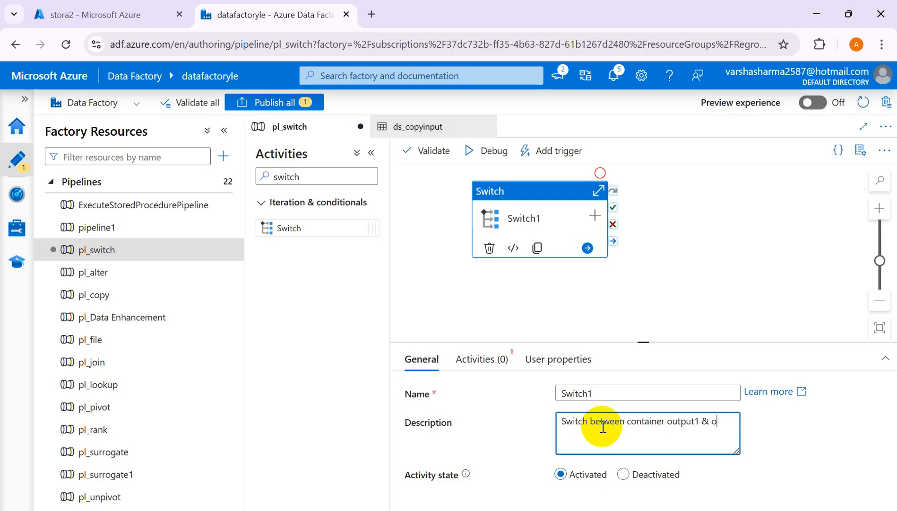
{"action": "type", "text": "put2"}
{"action": "left_click", "coordinate": [477, 358]}
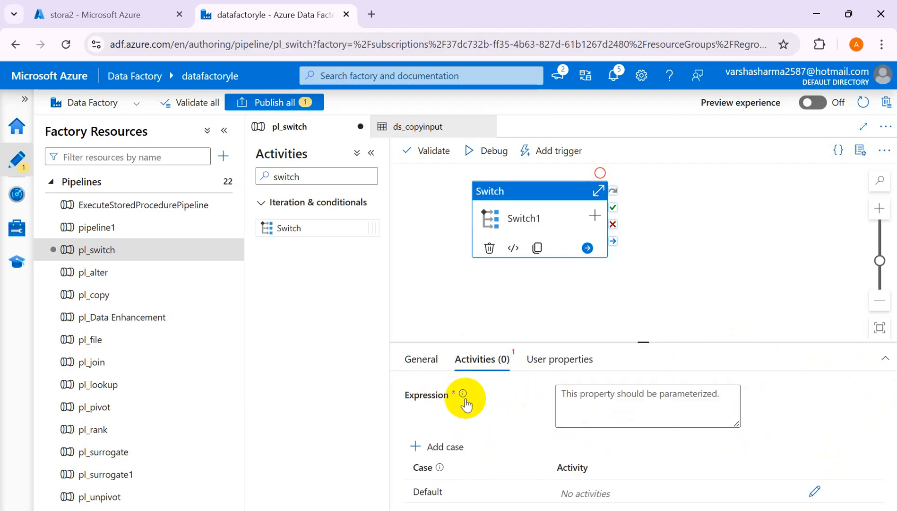
Switch to the Excel worksheet and enter "Case" in cell C5 beneath the source and output names.
{"action": "mouse_move", "coordinate": [463, 392]}
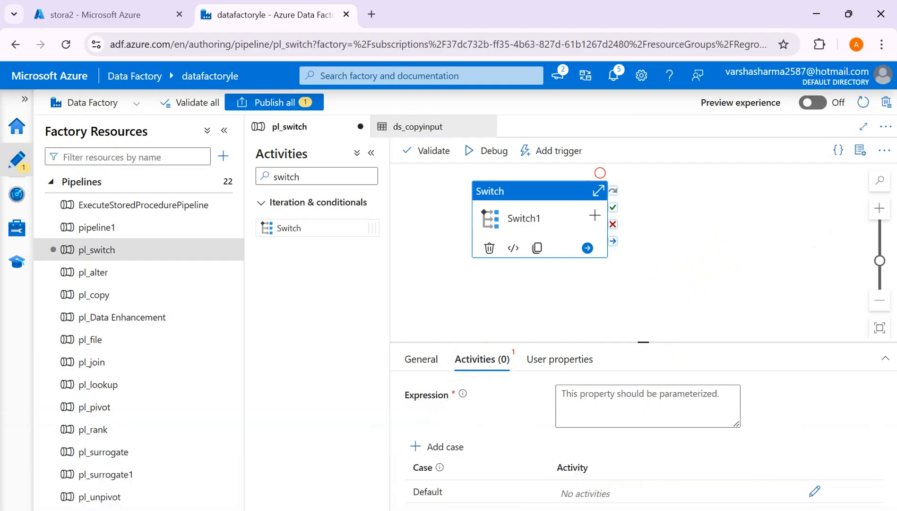
{"action": "mouse_move", "coordinate": [579, 492]}
{"action": "left_click", "coordinate": [563, 473]}
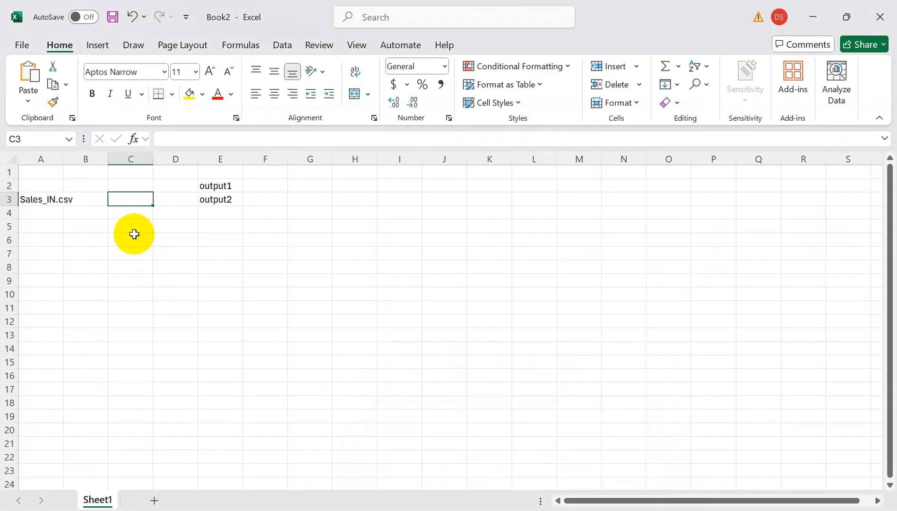
{"action": "left_click", "coordinate": [119, 231]}
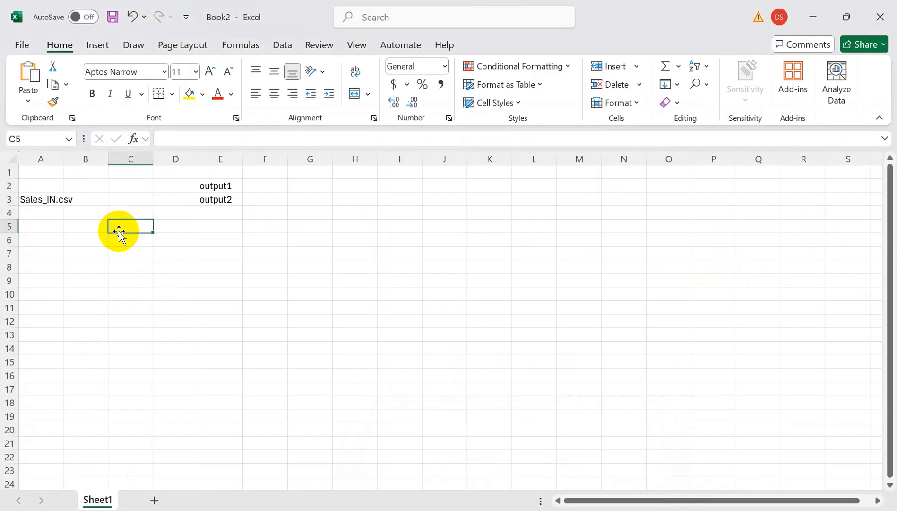
{"action": "type", "text": "Case"}
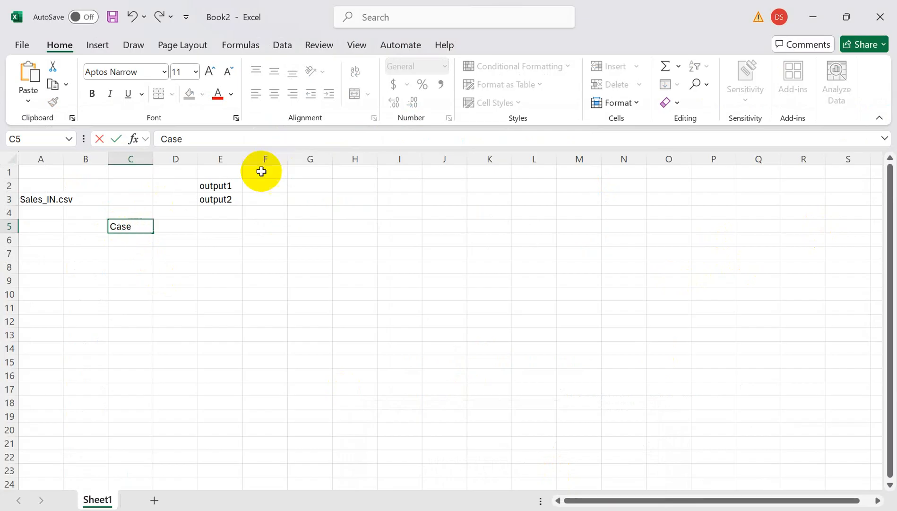
Point out the output1, output2 and Case cells in the worksheet and return to Azure Data Factory.
{"action": "left_click", "coordinate": [222, 186]}
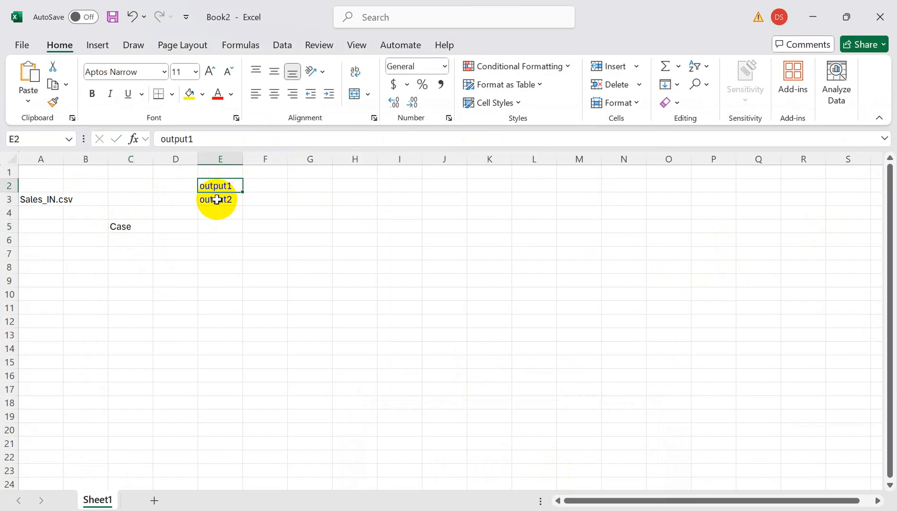
{"action": "left_click", "coordinate": [217, 199]}
{"action": "left_click", "coordinate": [67, 185]}
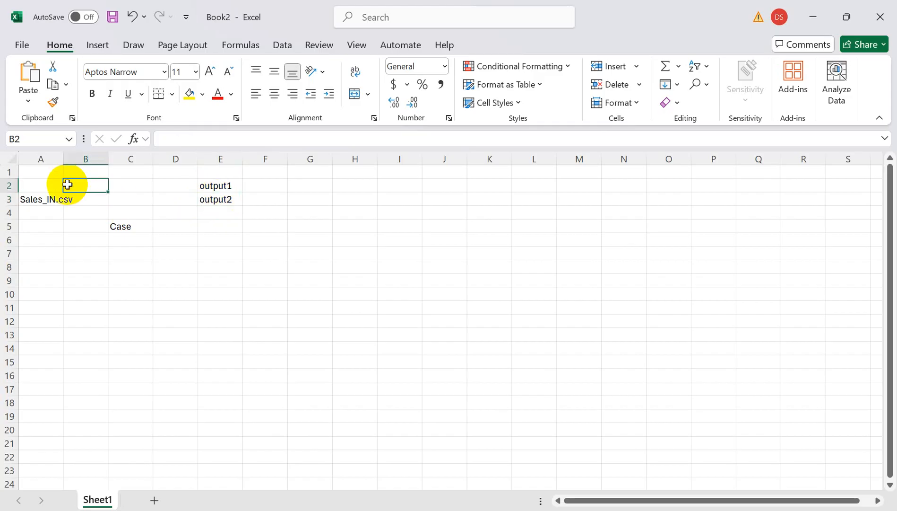
{"action": "left_click", "coordinate": [147, 233]}
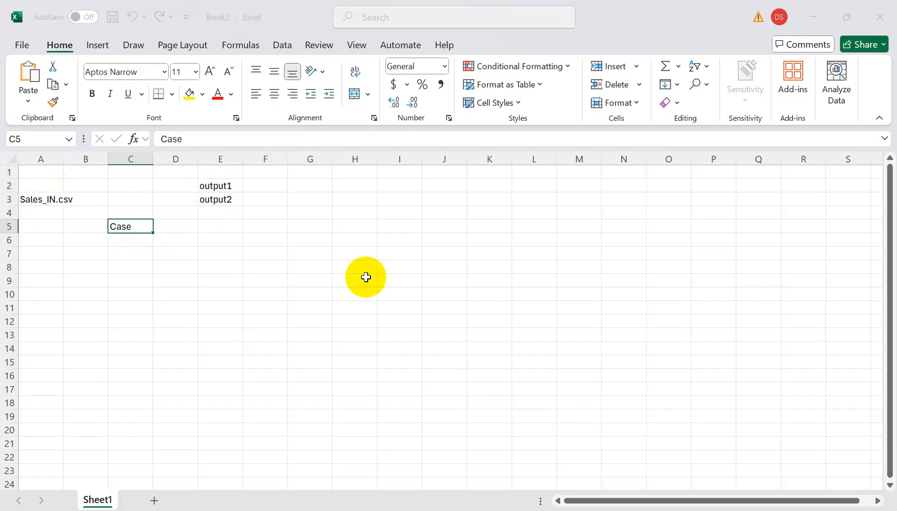
{"action": "key", "text": "alt+Tab"}
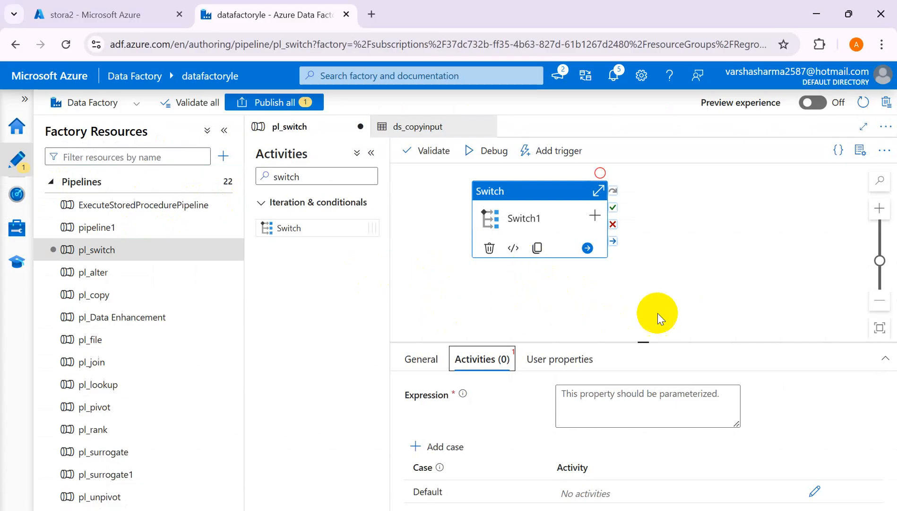
Add a String parameter named OutputFolder to the pl_switch pipeline with the default value output1.
{"action": "left_click", "coordinate": [761, 249]}
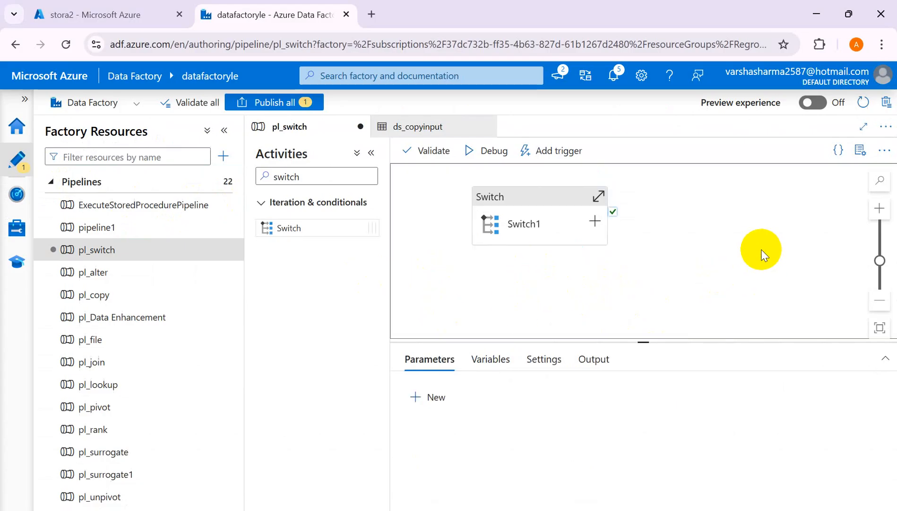
{"action": "left_click", "coordinate": [432, 398]}
{"action": "left_click", "coordinate": [468, 451]}
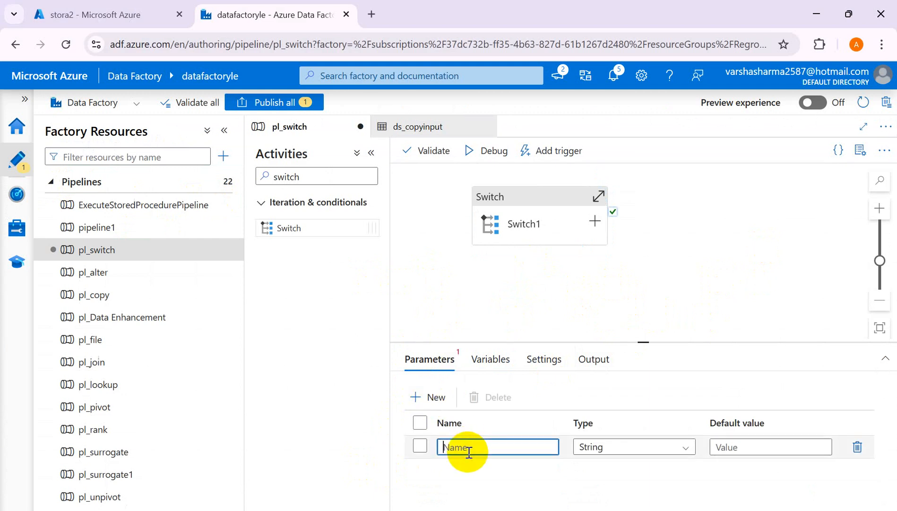
{"action": "type", "text": "OutputFolder"}
{"action": "left_click", "coordinate": [744, 448]}
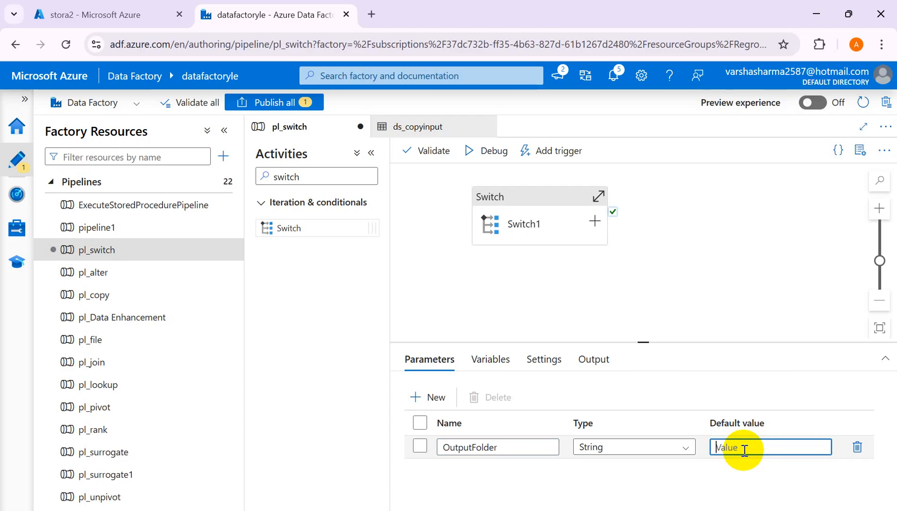
{"action": "type", "text": "output1"}
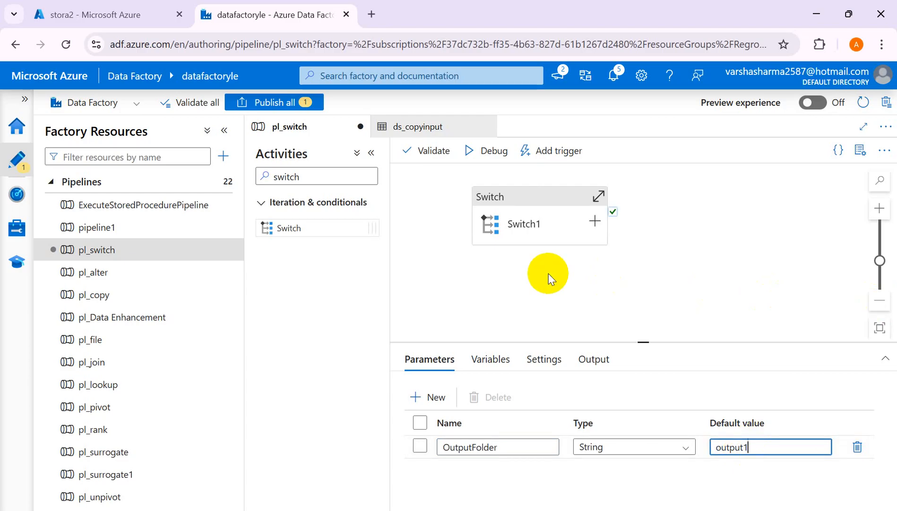
{"action": "left_click", "coordinate": [566, 215]}
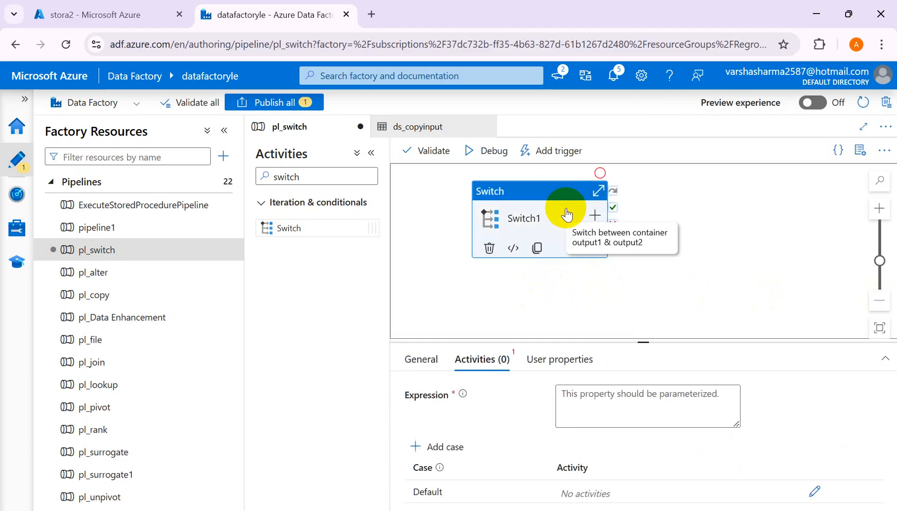
{"action": "left_click", "coordinate": [585, 395]}
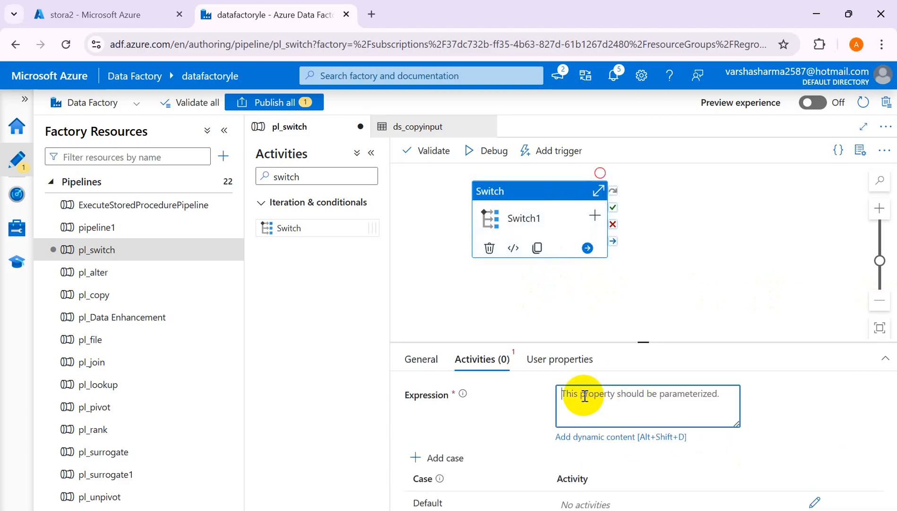
{"action": "left_click", "coordinate": [598, 437]}
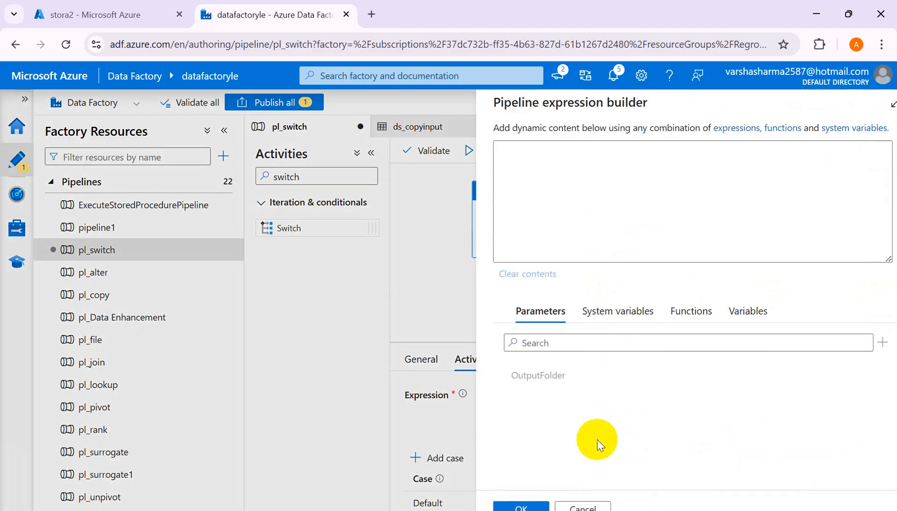
{"action": "left_click", "coordinate": [516, 377]}
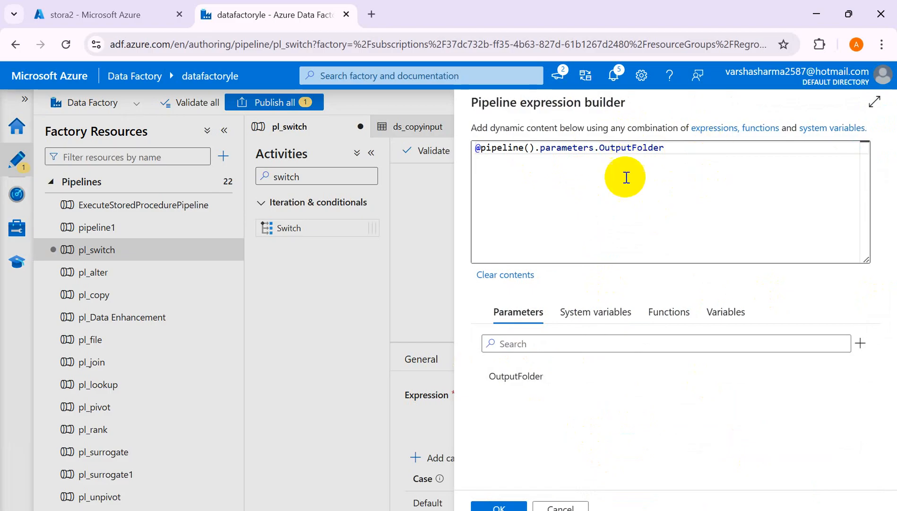
{"action": "left_click", "coordinate": [494, 505]}
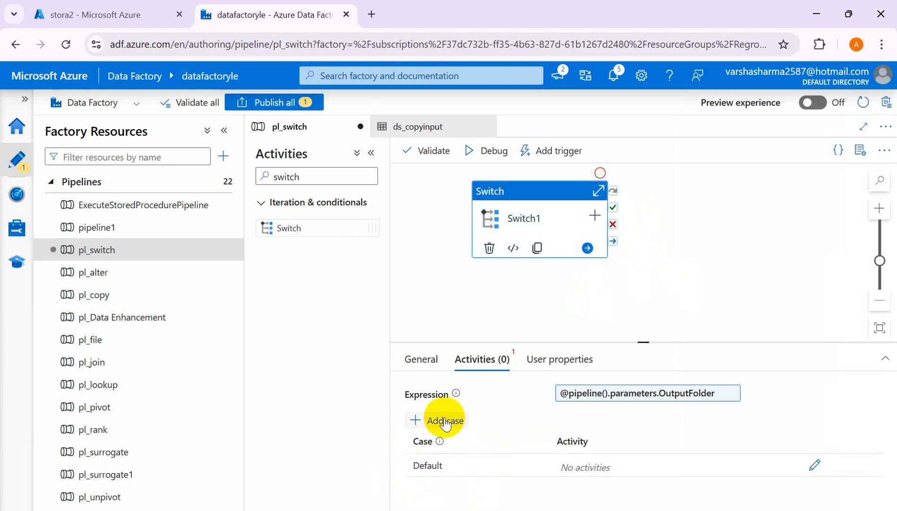
{"action": "left_click_drag", "start_coordinate": [650, 293], "coordinate": [649, 279]}
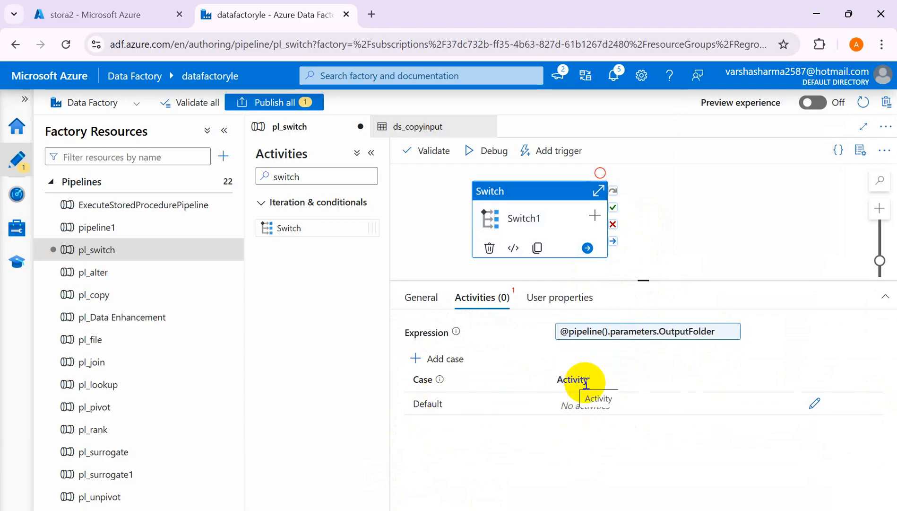
Switch to the Excel worksheet and review the Sales_IN.csv, output1 and output2 cells against the Switch settings in Azure Data Factory.
{"action": "key", "text": "alt+Tab"}
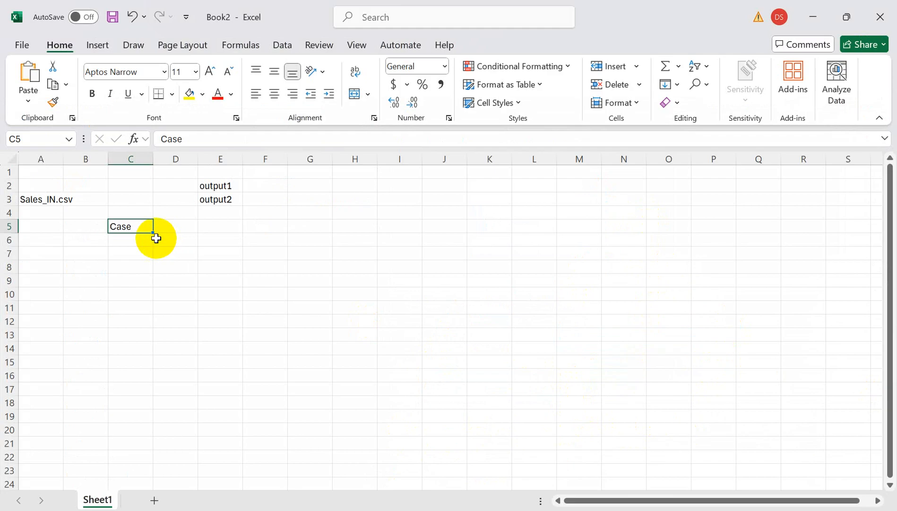
{"action": "left_click", "coordinate": [120, 261]}
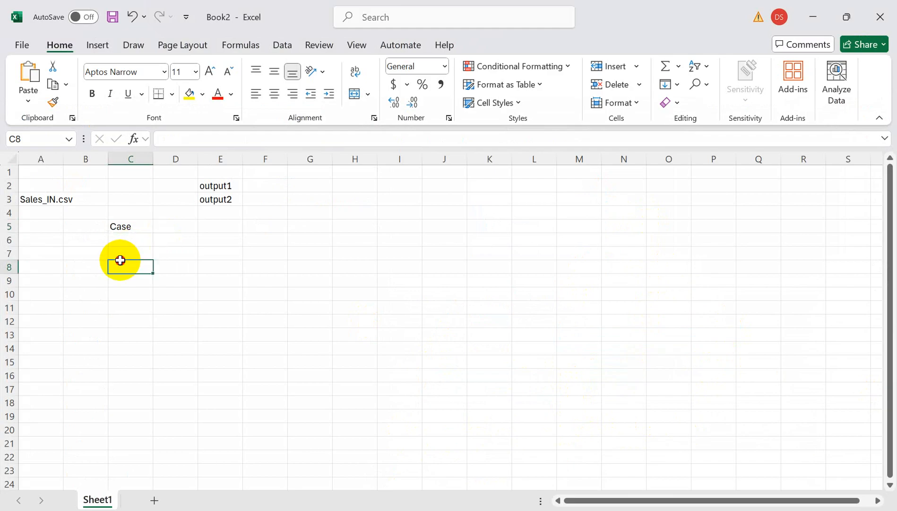
{"action": "left_click", "coordinate": [44, 199]}
{"action": "left_click", "coordinate": [220, 187]}
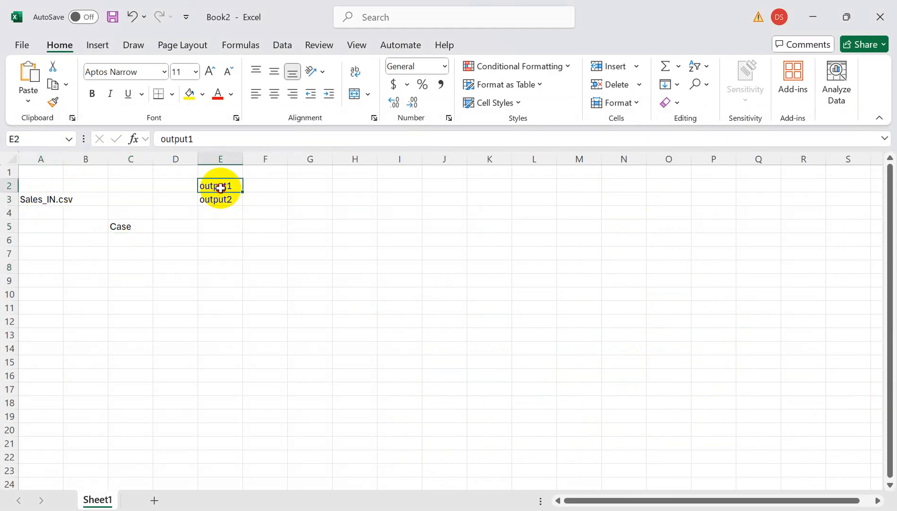
{"action": "left_click", "coordinate": [219, 202]}
{"action": "key", "text": "alt+Tab"}
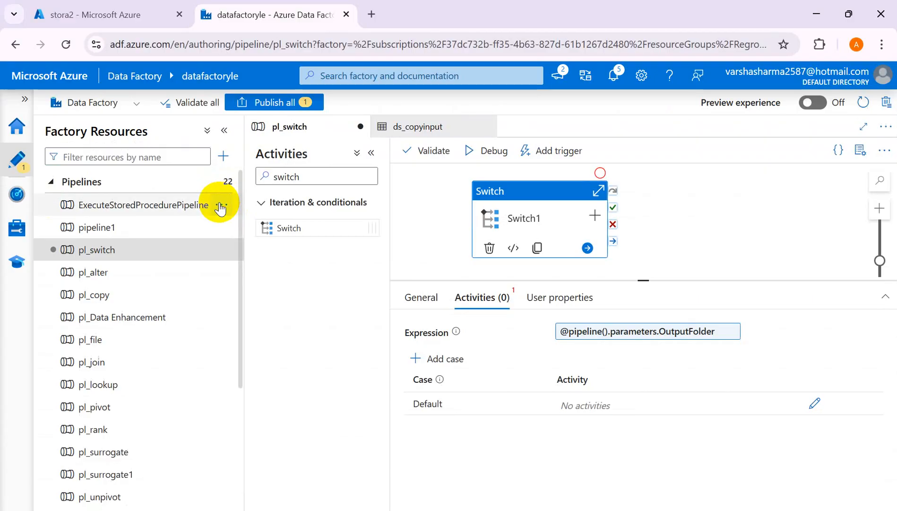
{"action": "key", "text": "alt+Tab"}
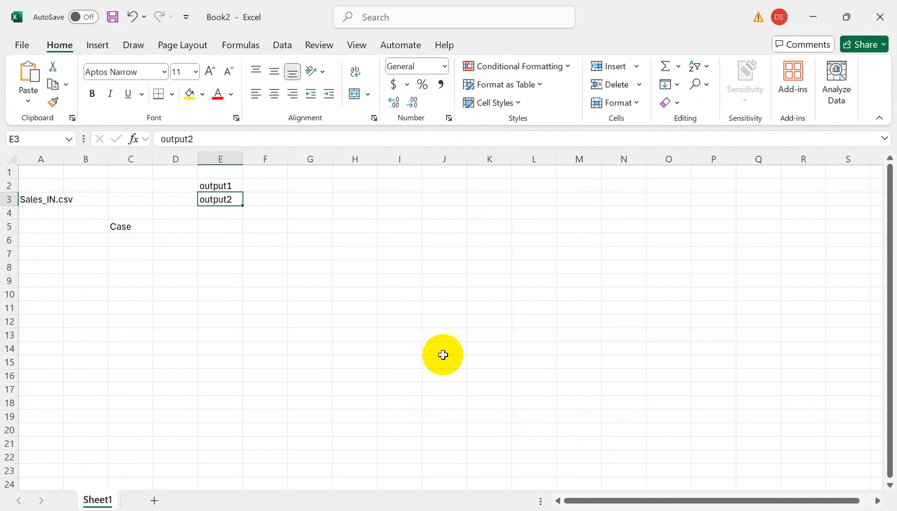
Replace the text in C5 with "Outputfolder" and enter "output1" in D5, pointing out the Sales_IN.csv to output1 route.
{"action": "double_click", "coordinate": [135, 226]}
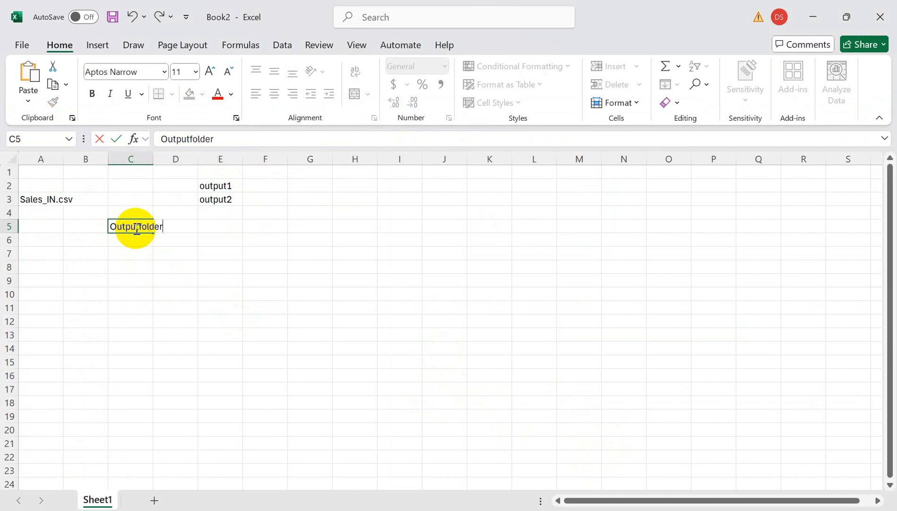
{"action": "left_click", "coordinate": [180, 241]}
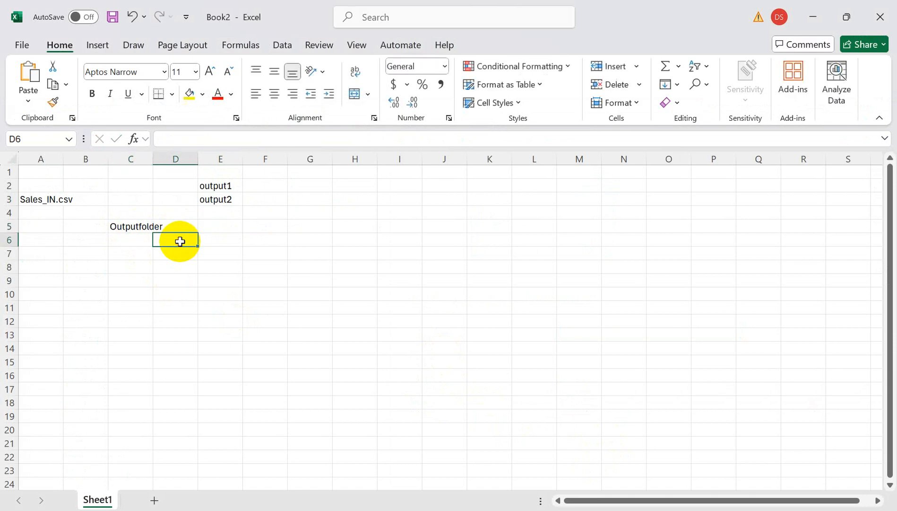
{"action": "left_click", "coordinate": [136, 227]}
{"action": "left_click", "coordinate": [184, 228]}
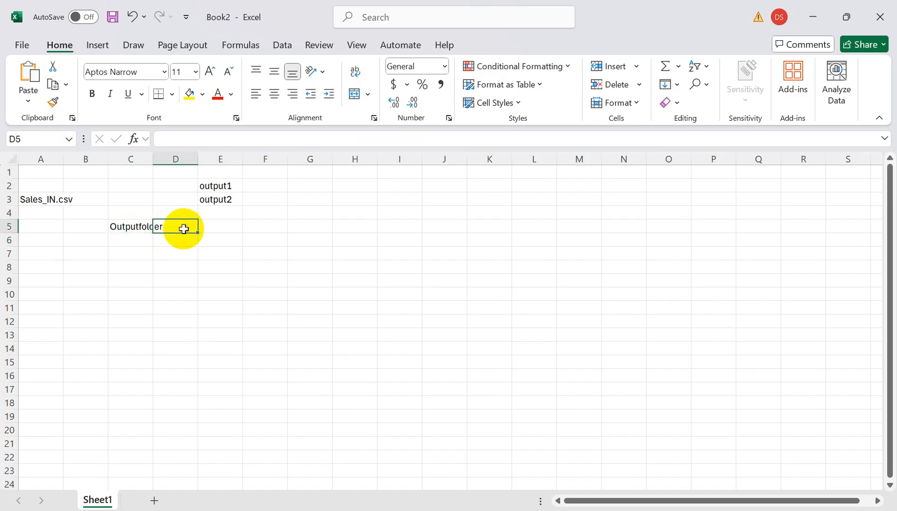
{"action": "type", "text": "output1"}
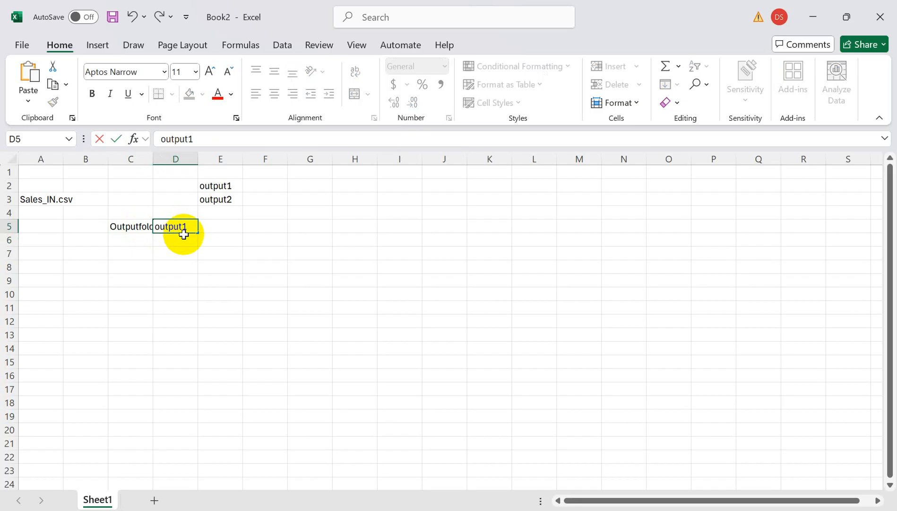
{"action": "left_click", "coordinate": [176, 257]}
{"action": "left_click", "coordinate": [30, 206]}
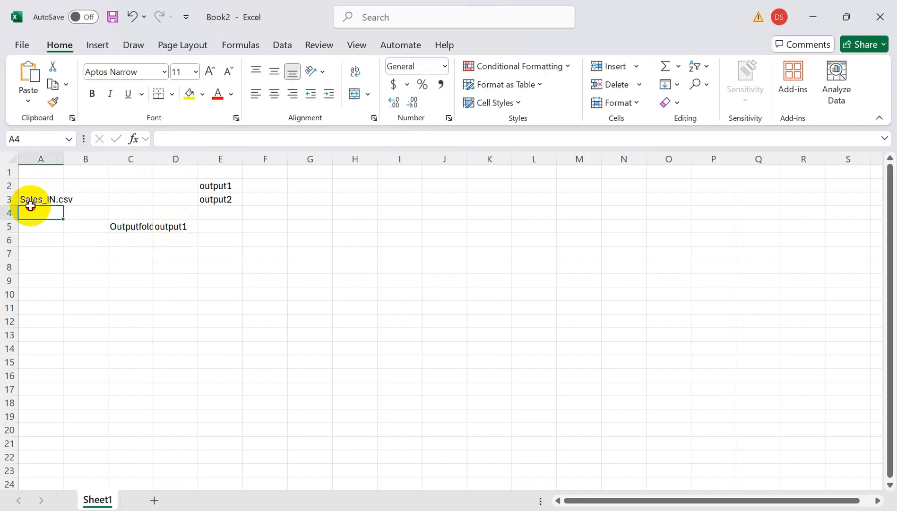
{"action": "left_click", "coordinate": [34, 201]}
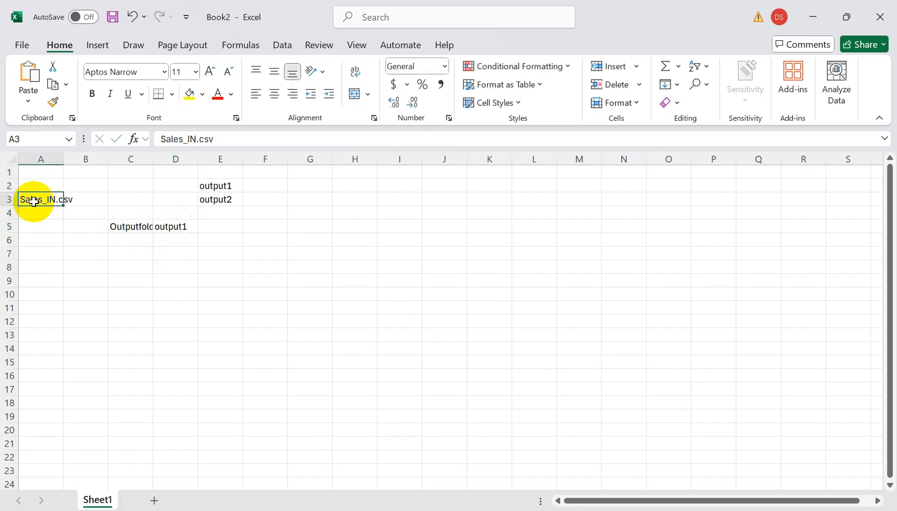
{"action": "left_click", "coordinate": [223, 185]}
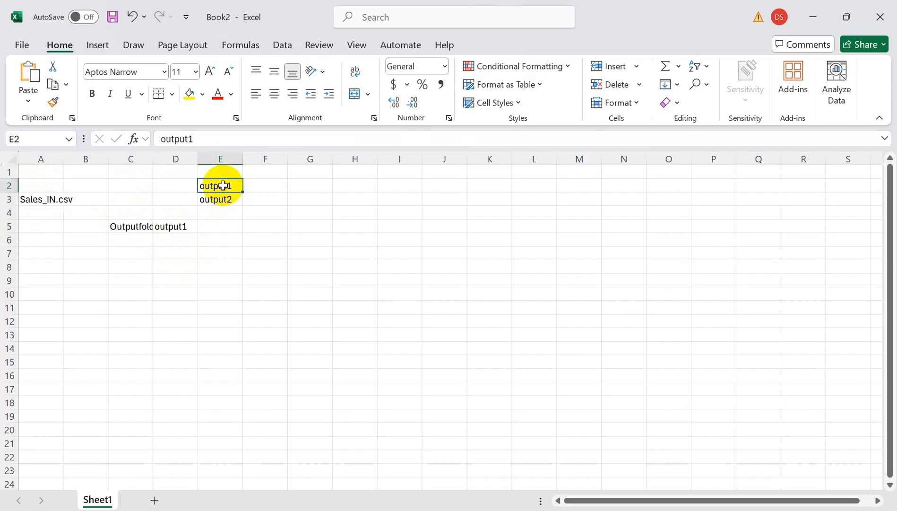
Enter "output2" in cell D6 as the second Outputfolder value.
{"action": "left_click", "coordinate": [170, 241]}
{"action": "type", "text": "o"}
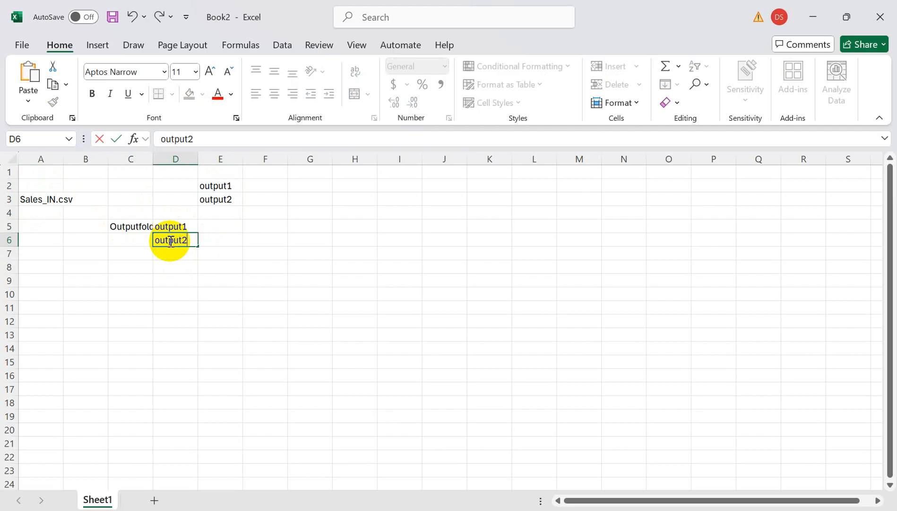
{"action": "type", "text": "utput2"}
{"action": "key", "text": "Return"}
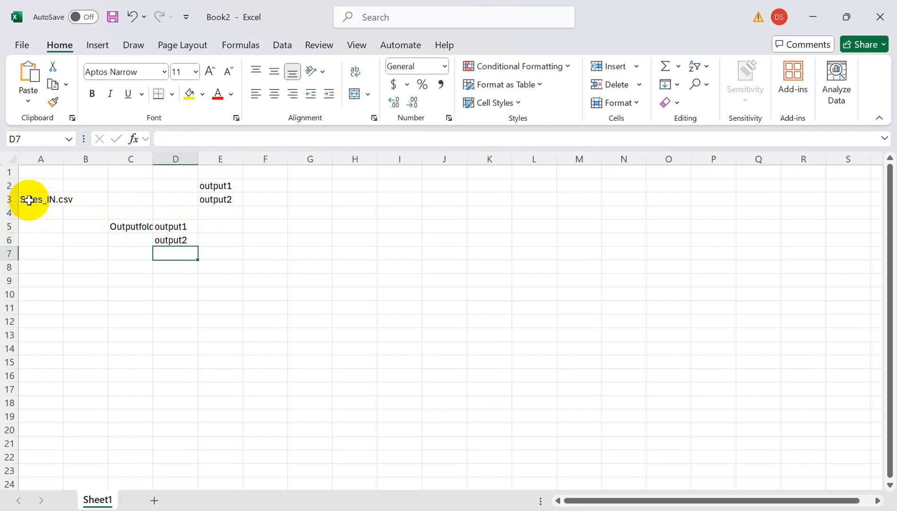
Point out the route from Sales_IN.csv to output2 in the worksheet and return to Azure Data Factory.
{"action": "left_click", "coordinate": [29, 198]}
{"action": "left_click", "coordinate": [222, 200]}
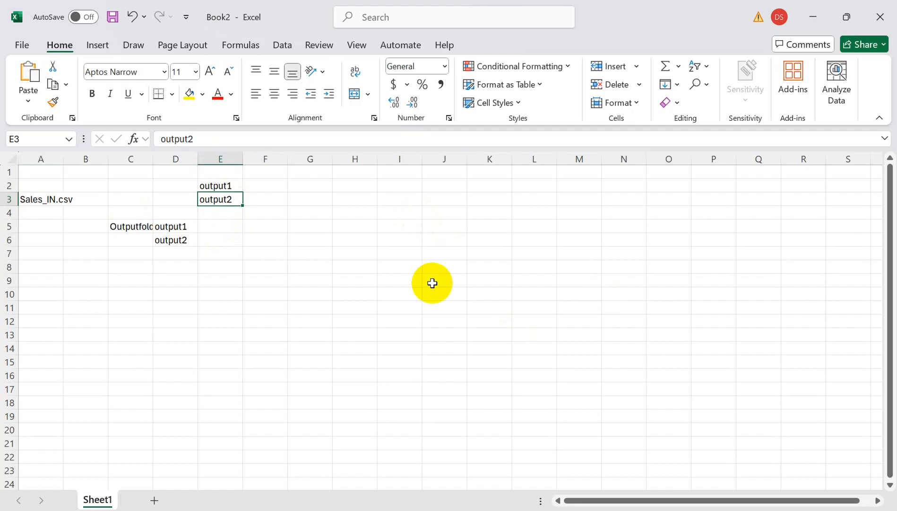
{"action": "key", "text": "alt+Tab"}
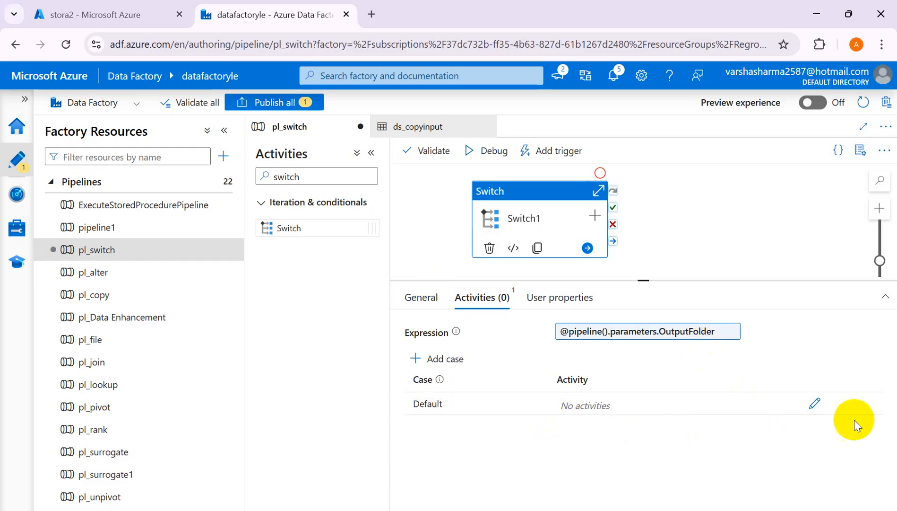
Add a case to the Switch1 activity, open it for editing and name it "output1".
{"action": "left_click", "coordinate": [440, 362]}
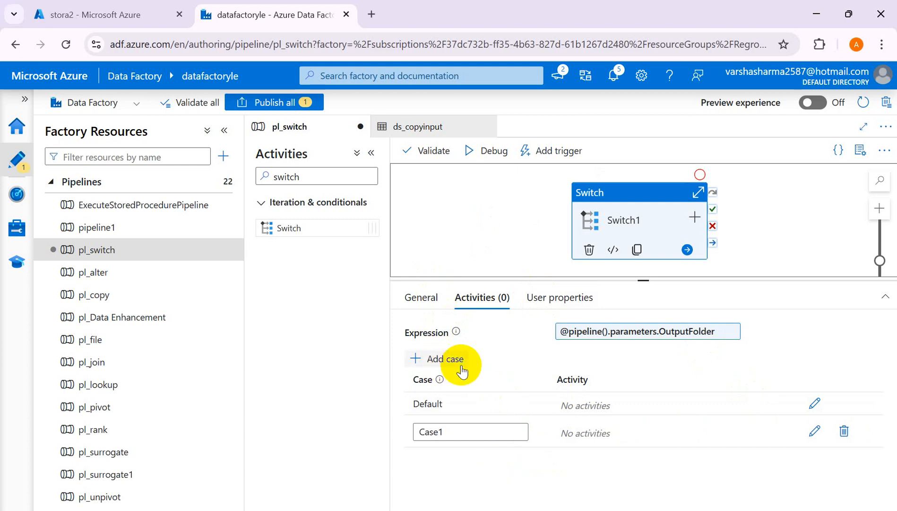
{"action": "key", "text": "alt+Tab"}
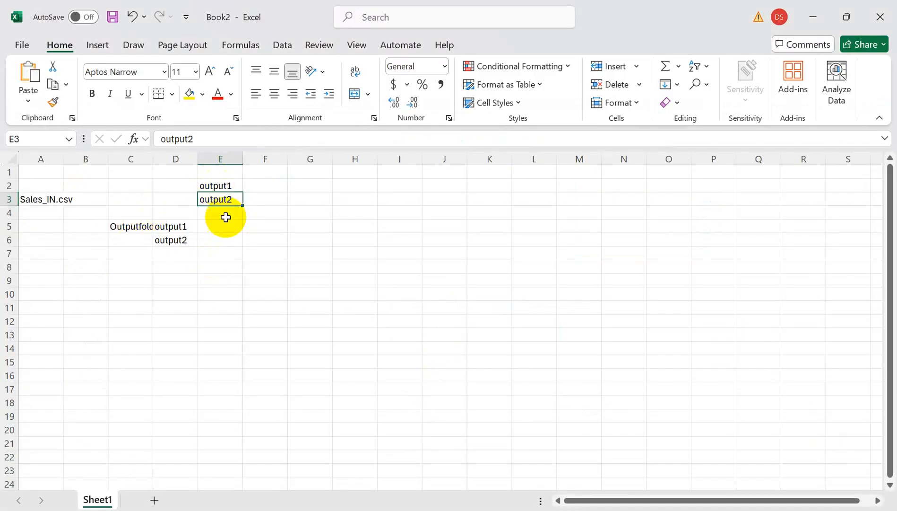
{"action": "key", "text": "alt+Tab"}
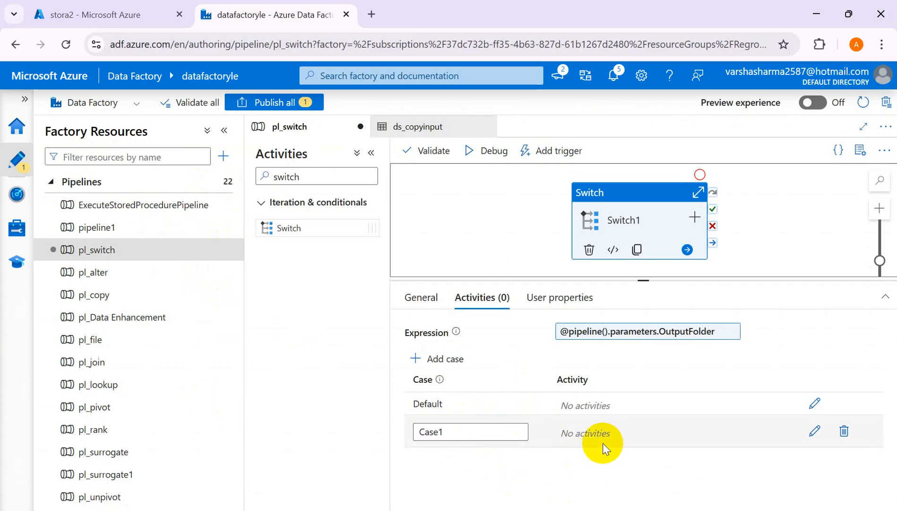
{"action": "left_click", "coordinate": [814, 432]}
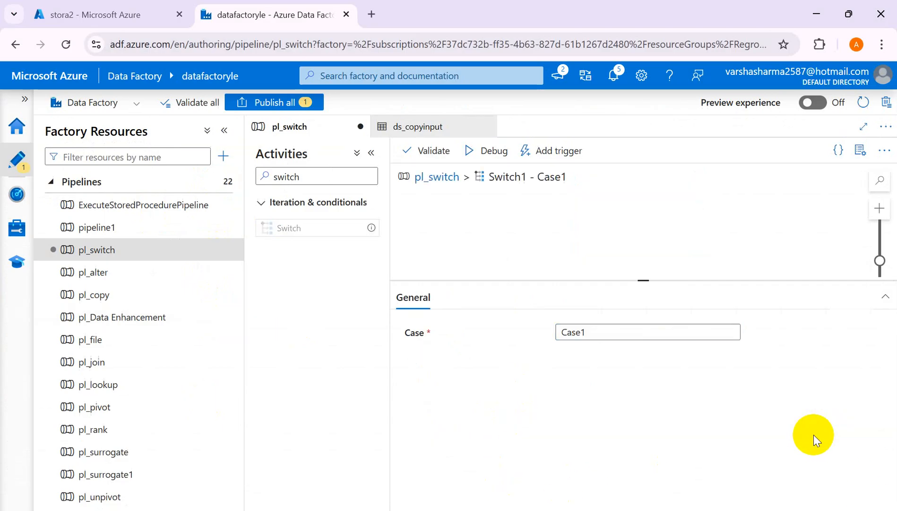
{"action": "left_click", "coordinate": [598, 333]}
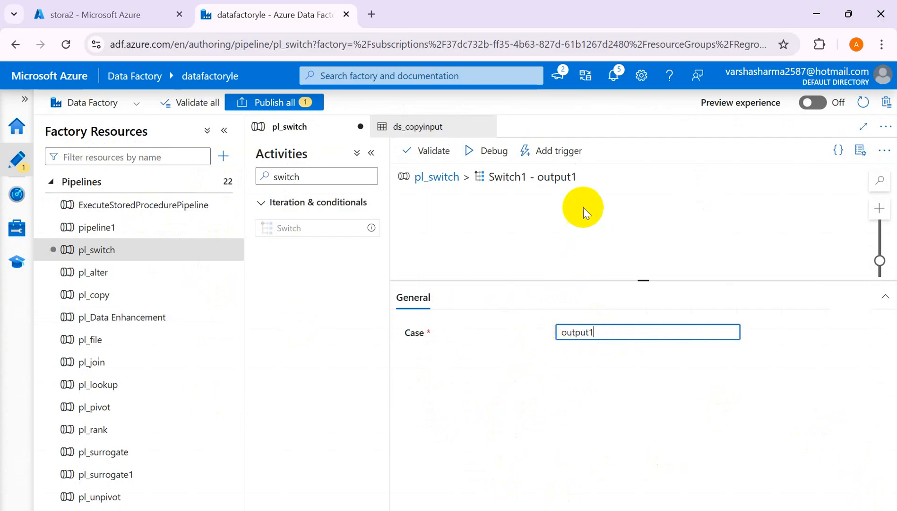
{"action": "left_click", "coordinate": [542, 374]}
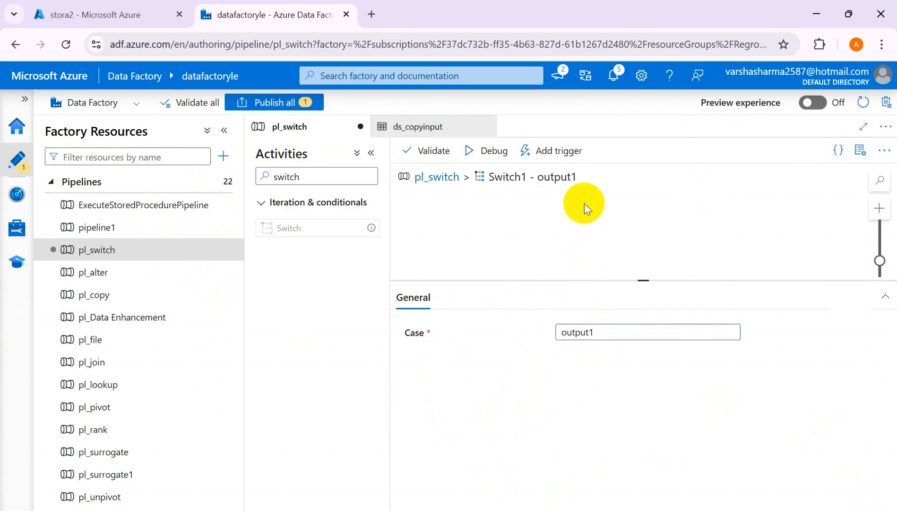
Find the Copy data activity and add it to the output1 case of Switch1.
{"action": "left_click", "coordinate": [303, 181]}
{"action": "key", "text": "BackSpace"}
{"action": "key", "text": "BackSpace"}
{"action": "key", "text": "BackSpace"}
{"action": "key", "text": "BackSpace"}
{"action": "key", "text": "BackSpace"}
{"action": "key", "text": "BackSpace"}
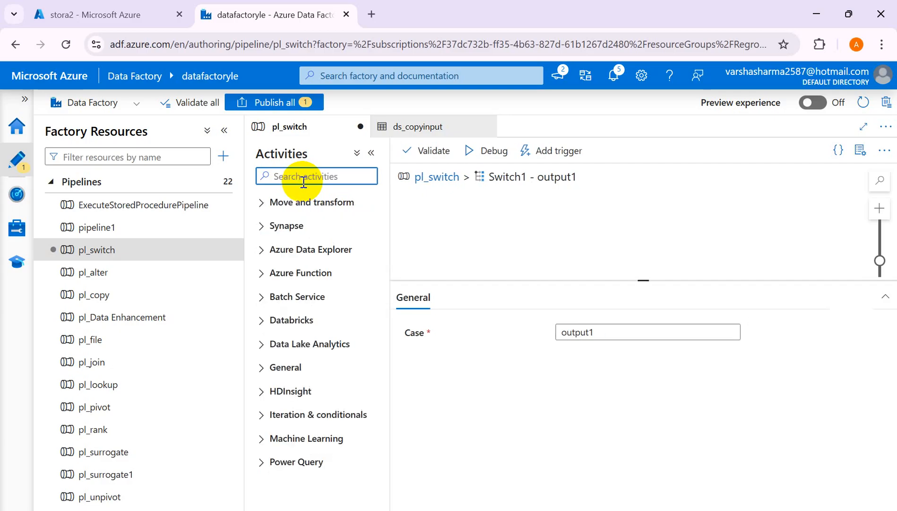
{"action": "type", "text": "copy"}
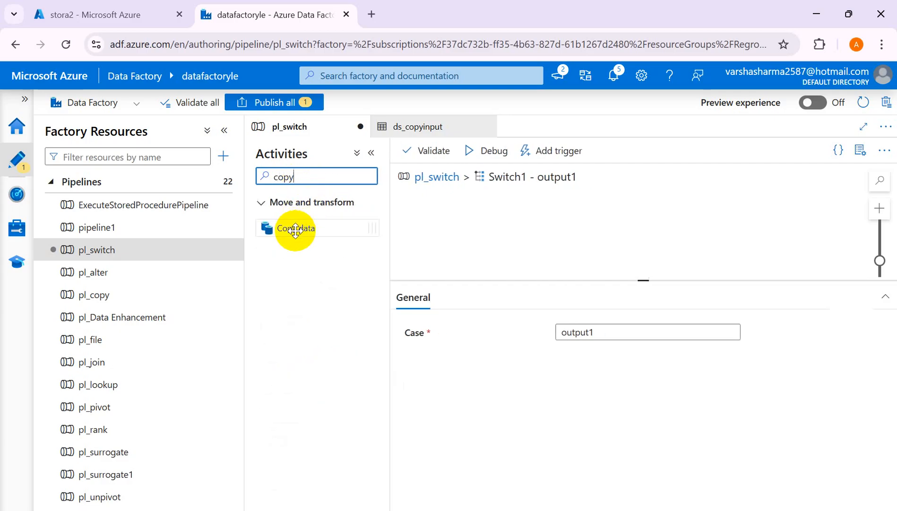
{"action": "left_click_drag", "start_coordinate": [295, 230], "coordinate": [501, 224]}
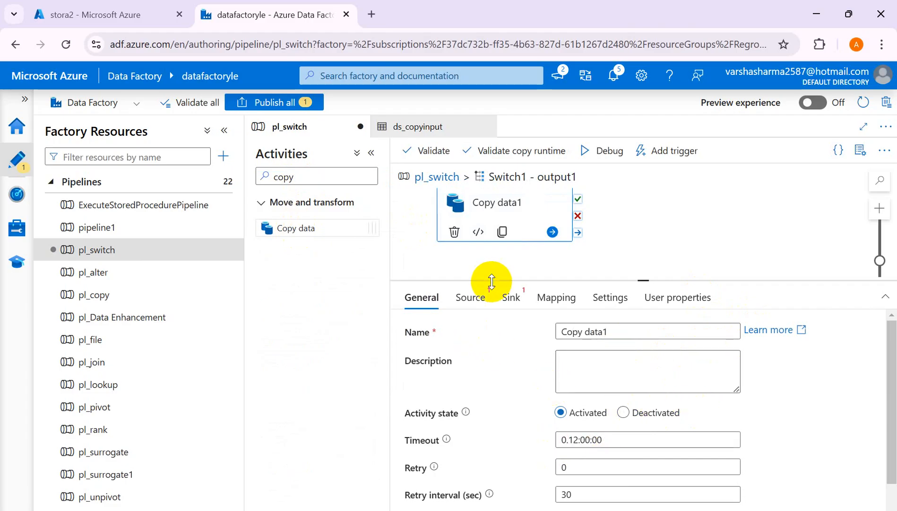
Set the Copy data source dataset to ds_copyinput and check that dataset's file path.
{"action": "left_click", "coordinate": [470, 297]}
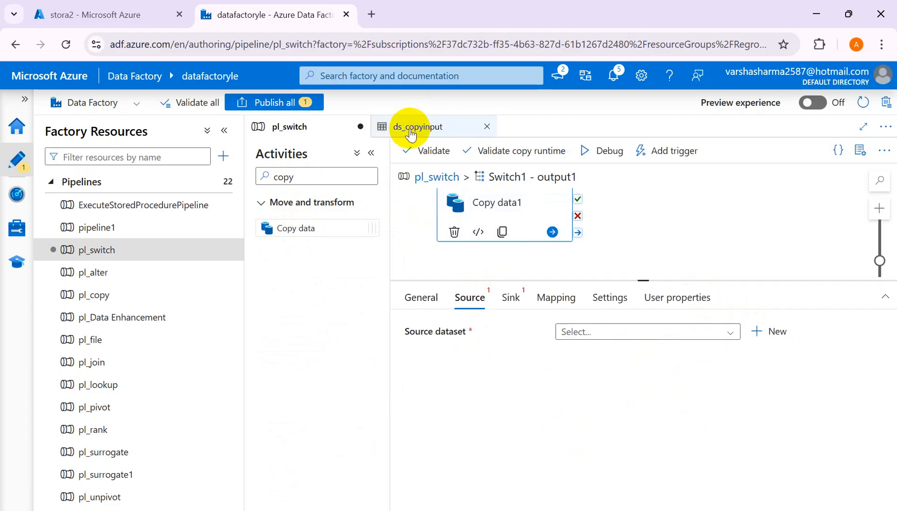
{"action": "left_click", "coordinate": [732, 333]}
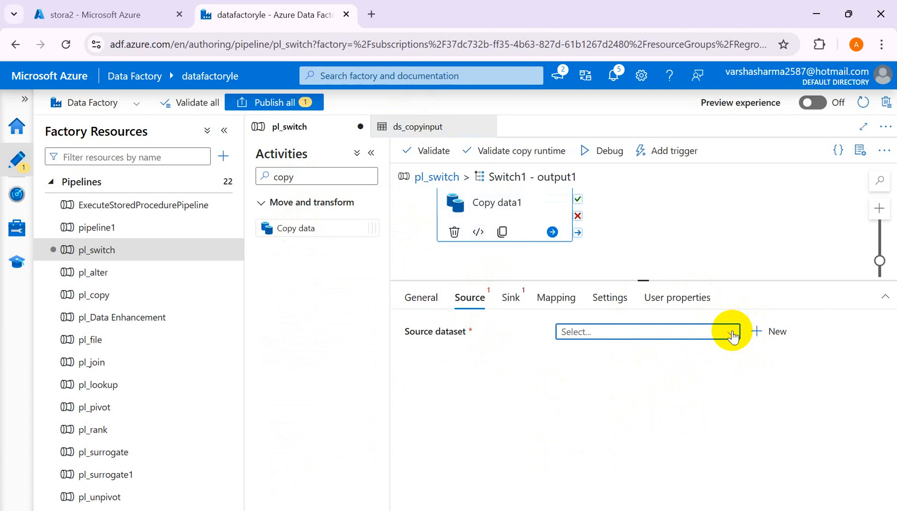
{"action": "type", "text": "ds"}
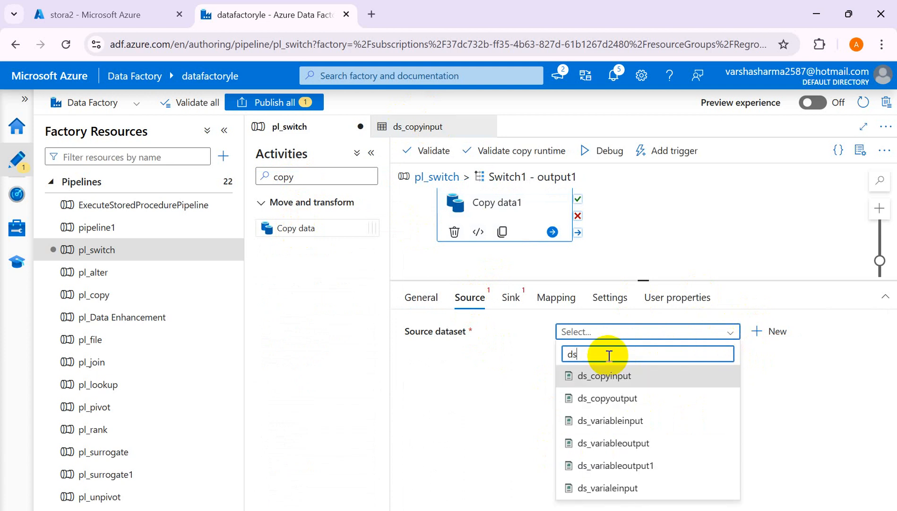
{"action": "type", "text": "_cop"}
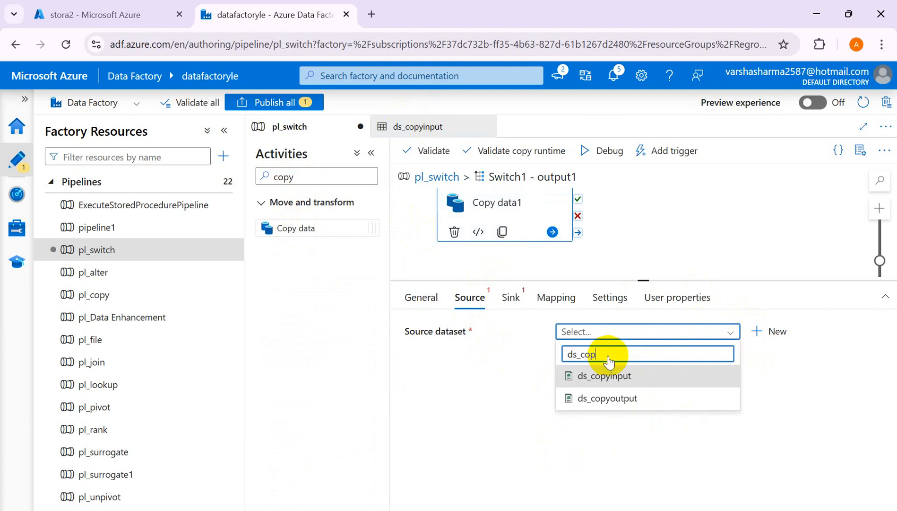
{"action": "left_click", "coordinate": [617, 375]}
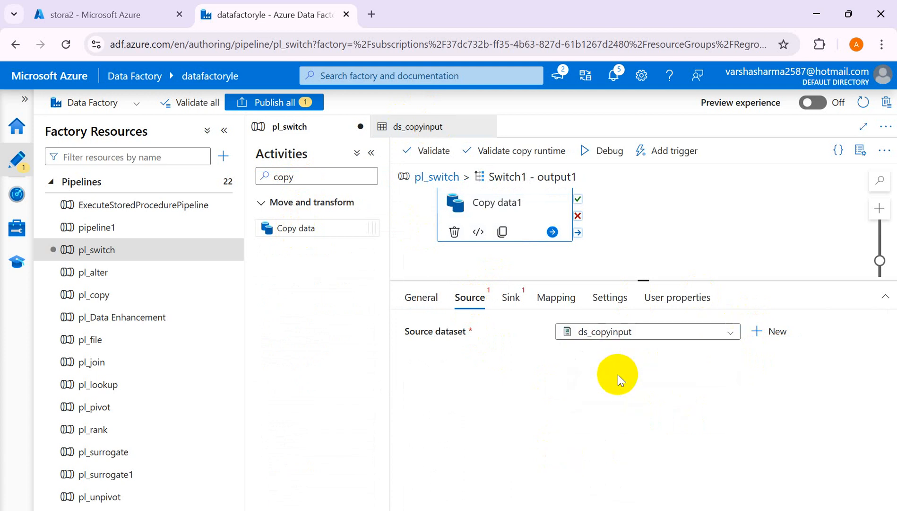
{"action": "left_click", "coordinate": [416, 130]}
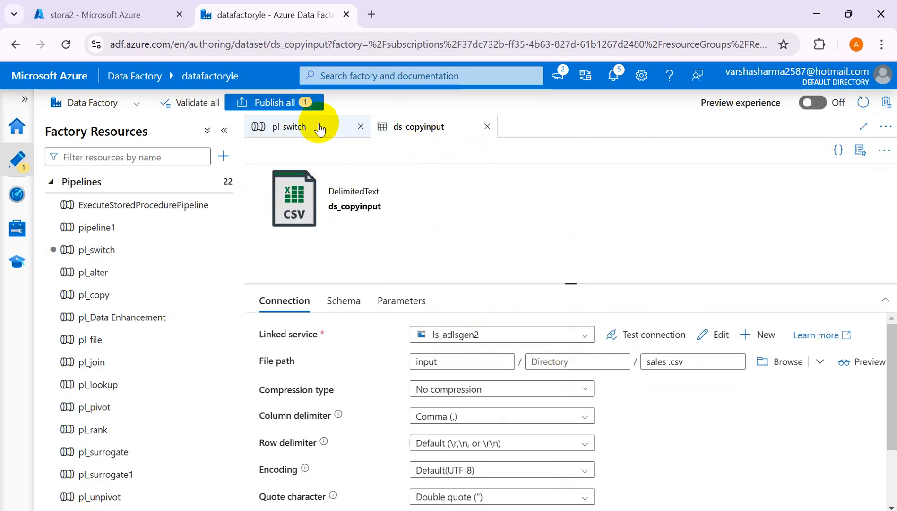
{"action": "left_click", "coordinate": [318, 127]}
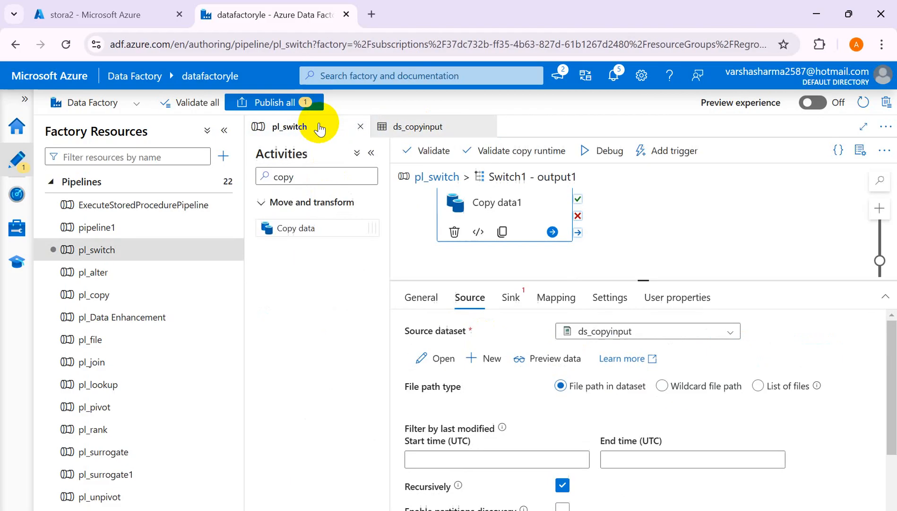
Start a new sink dataset on Azure Data Lake Storage Gen2 in DelimitedText format, checking the stora2 containers along the way.
{"action": "left_click", "coordinate": [513, 296]}
{"action": "left_click", "coordinate": [768, 332]}
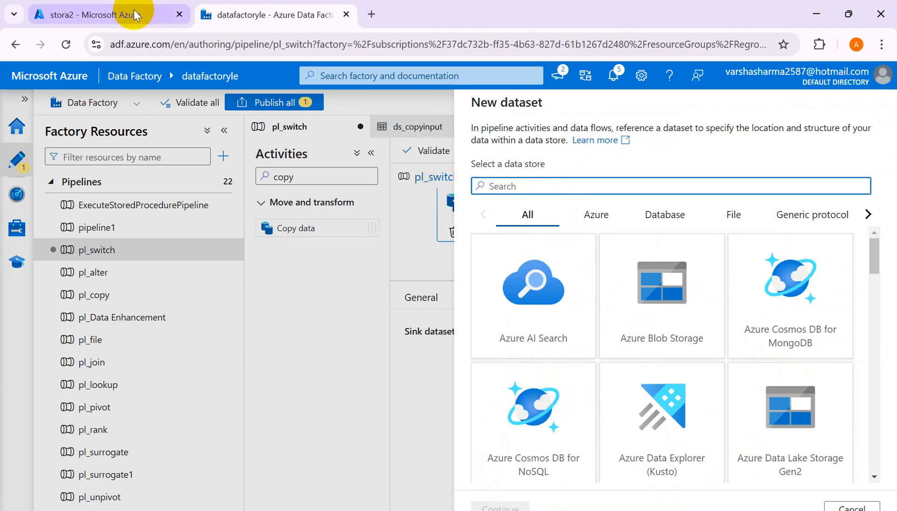
{"action": "left_click", "coordinate": [123, 15]}
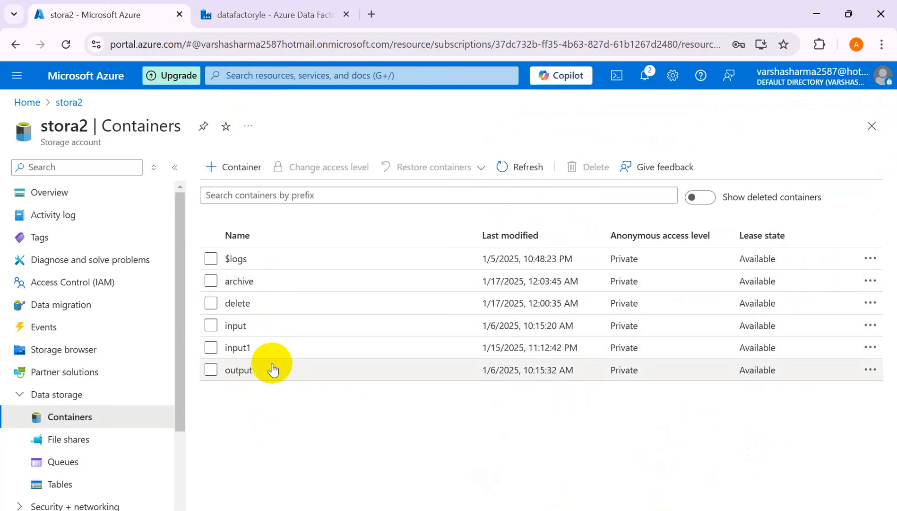
{"action": "left_click", "coordinate": [292, 15]}
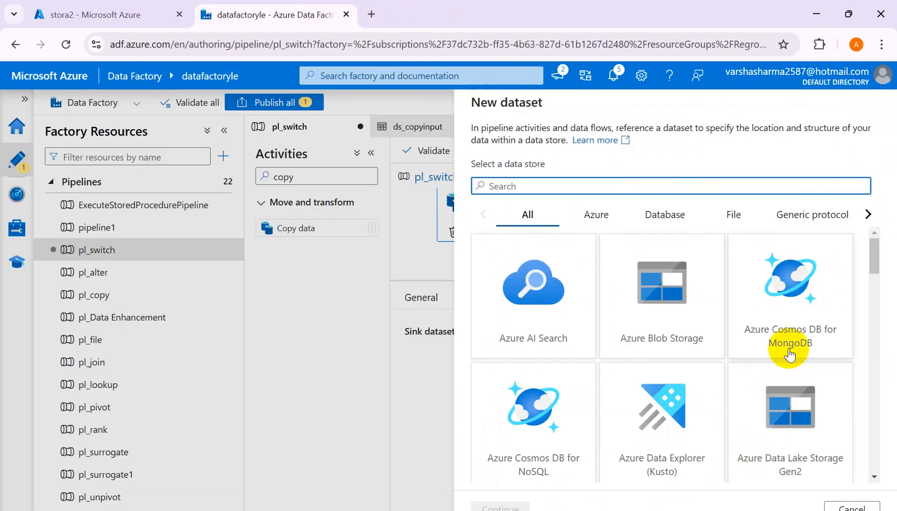
{"action": "left_click", "coordinate": [786, 428]}
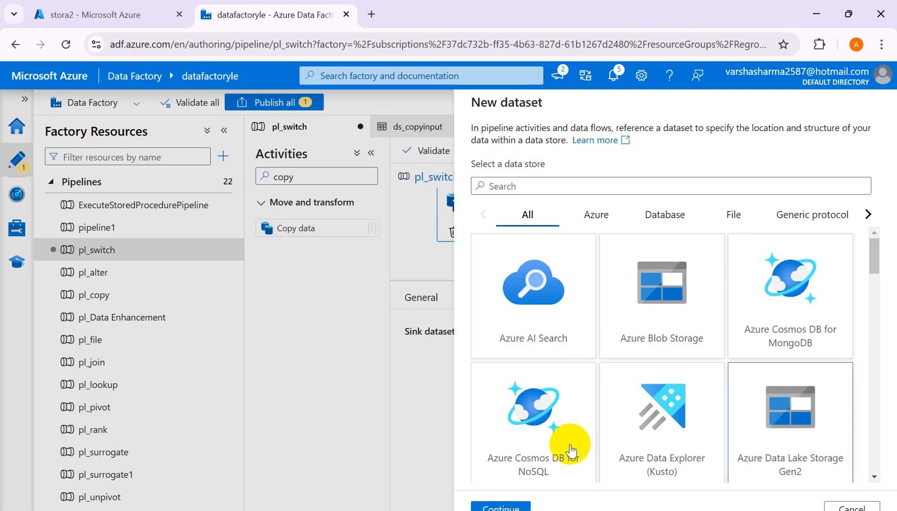
{"action": "left_click", "coordinate": [503, 502]}
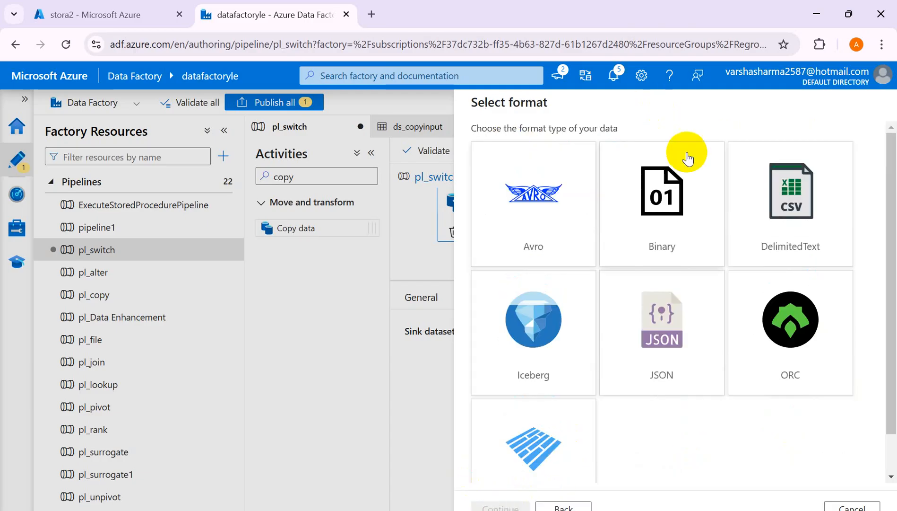
{"action": "left_click", "coordinate": [774, 186]}
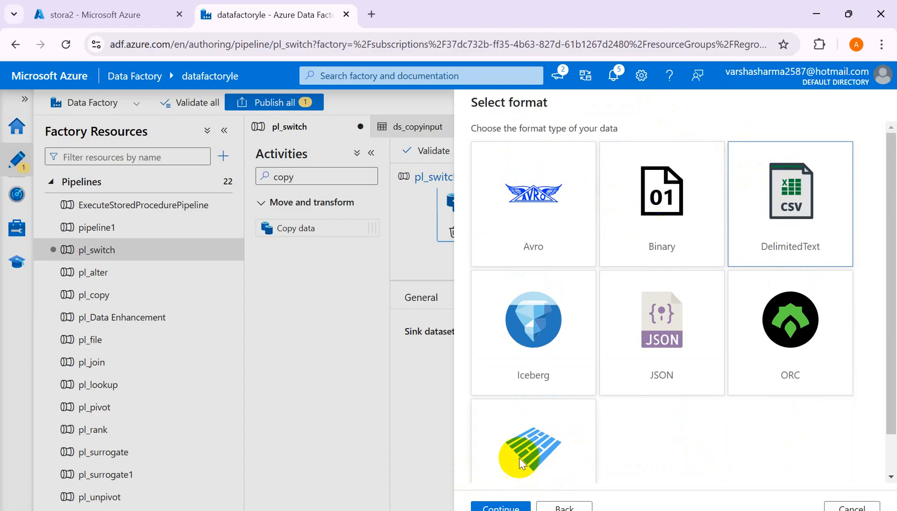
{"action": "left_click", "coordinate": [511, 508]}
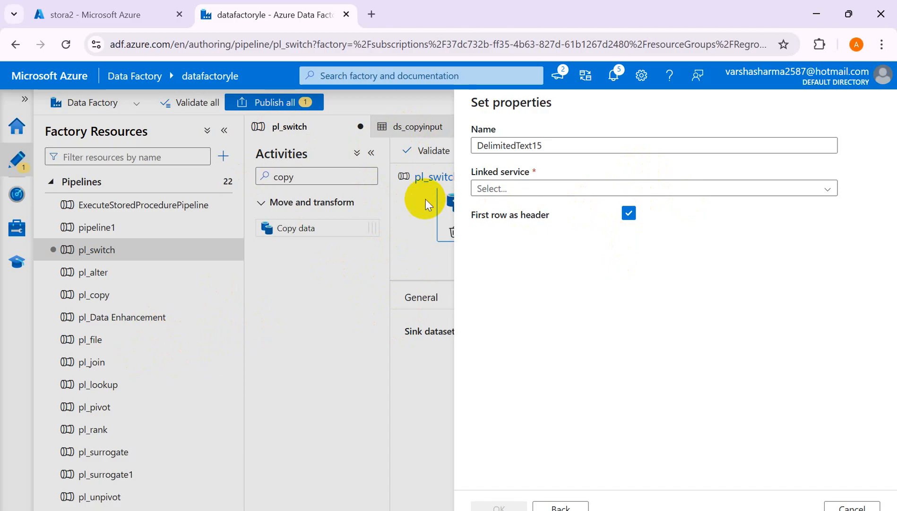
Assign linked service ls_adlsgen2 to the new sink dataset and create it with the file path left blank.
{"action": "left_click", "coordinate": [829, 188]}
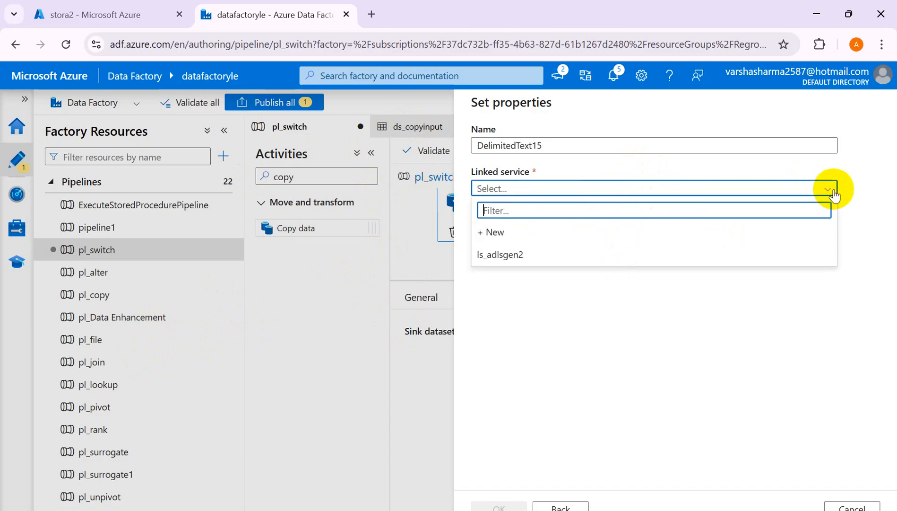
{"action": "left_click", "coordinate": [506, 254]}
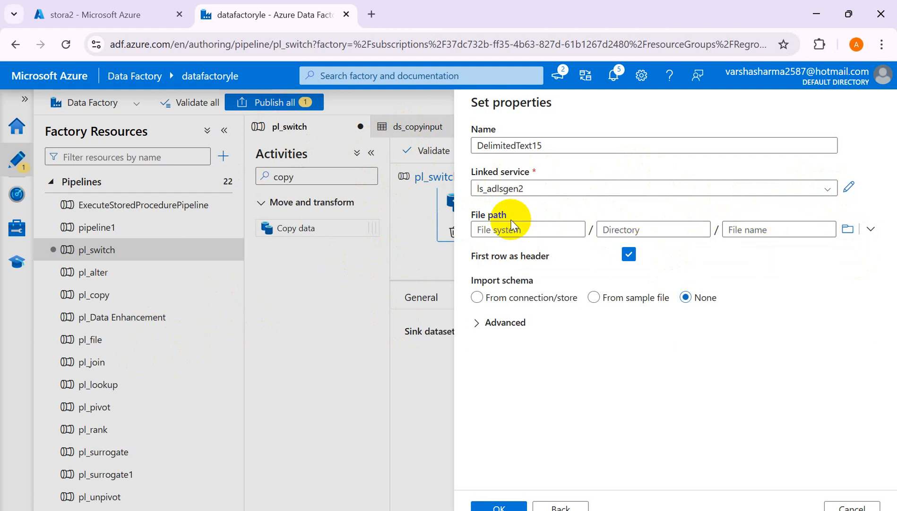
{"action": "left_click", "coordinate": [594, 297]}
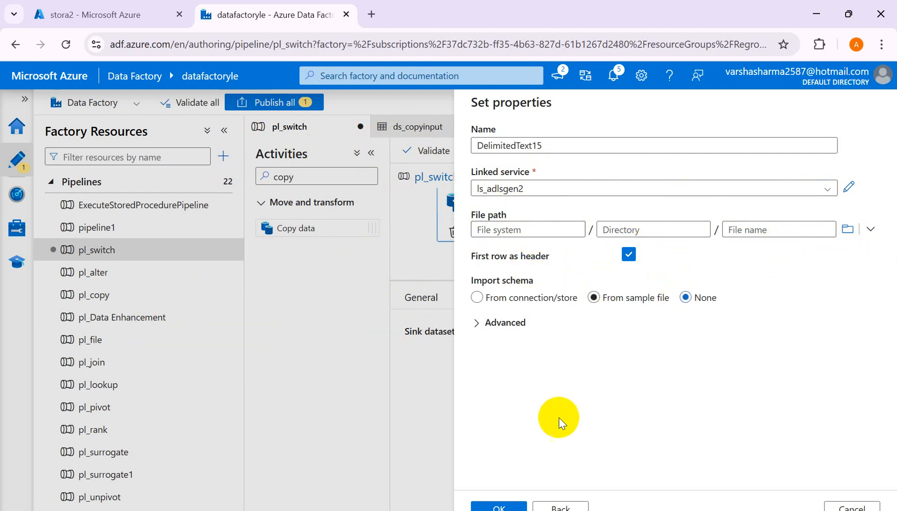
{"action": "left_click", "coordinate": [498, 506]}
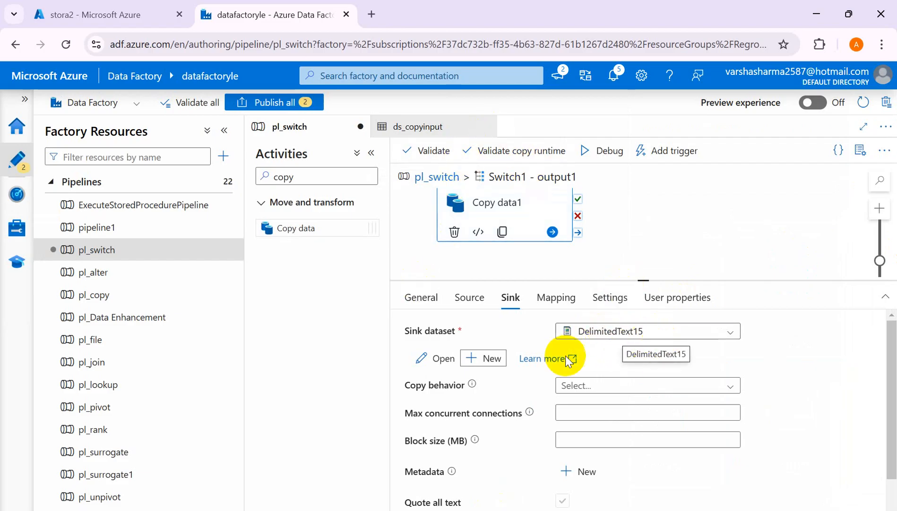
Open the DelimitedText15 sink dataset's parameters and review the output1 and output2 cells in the Excel worksheet.
{"action": "left_click", "coordinate": [430, 359]}
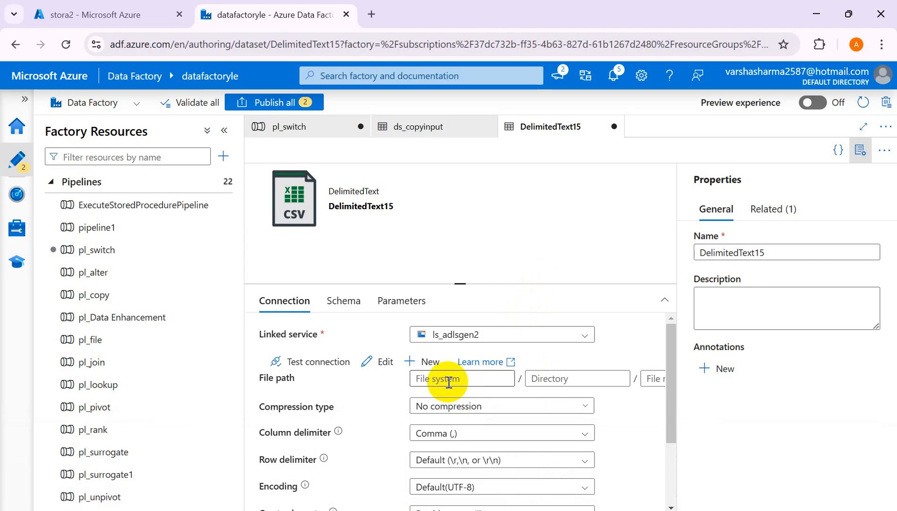
{"action": "left_click", "coordinate": [401, 303]}
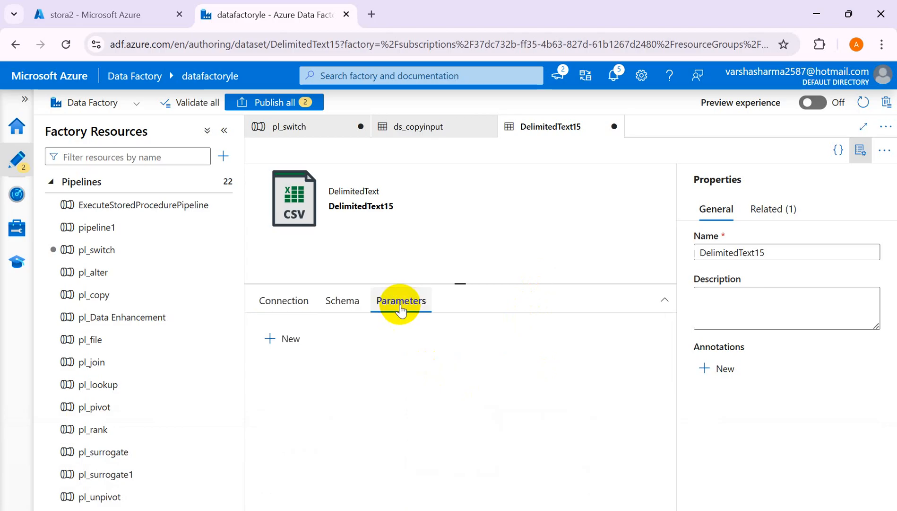
{"action": "mouse_move", "coordinate": [567, 508]}
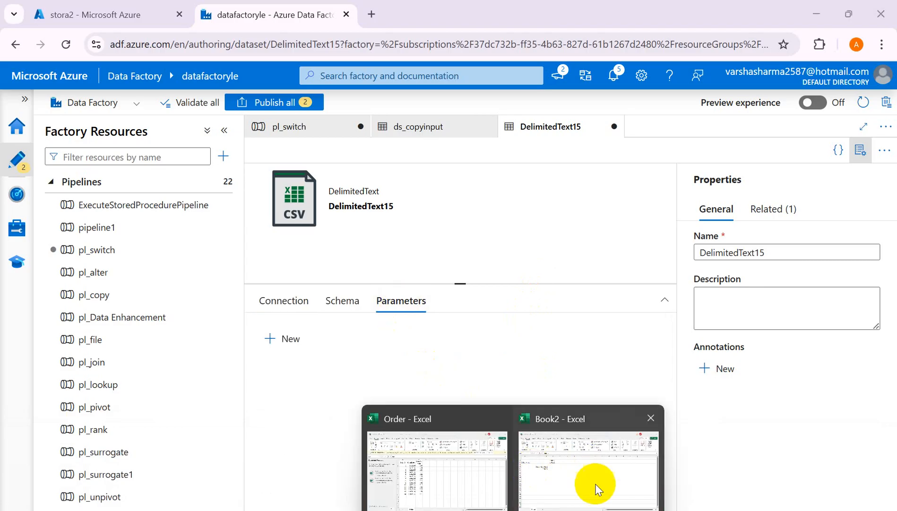
{"action": "left_click", "coordinate": [576, 485]}
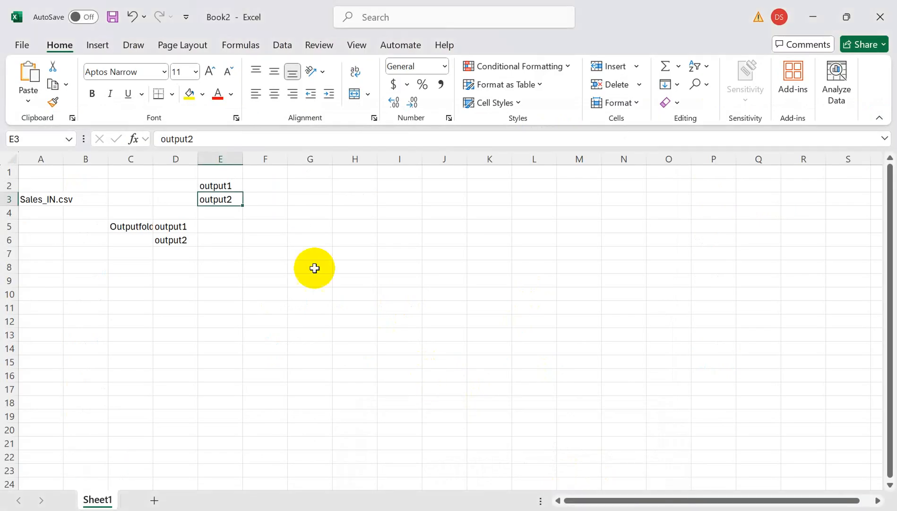
{"action": "left_click", "coordinate": [231, 186]}
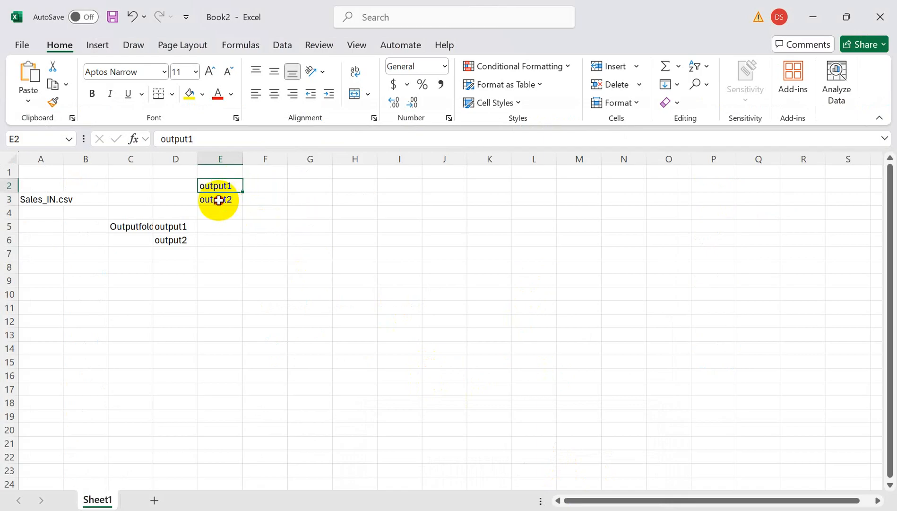
{"action": "left_click", "coordinate": [219, 200]}
{"action": "left_click", "coordinate": [219, 214]}
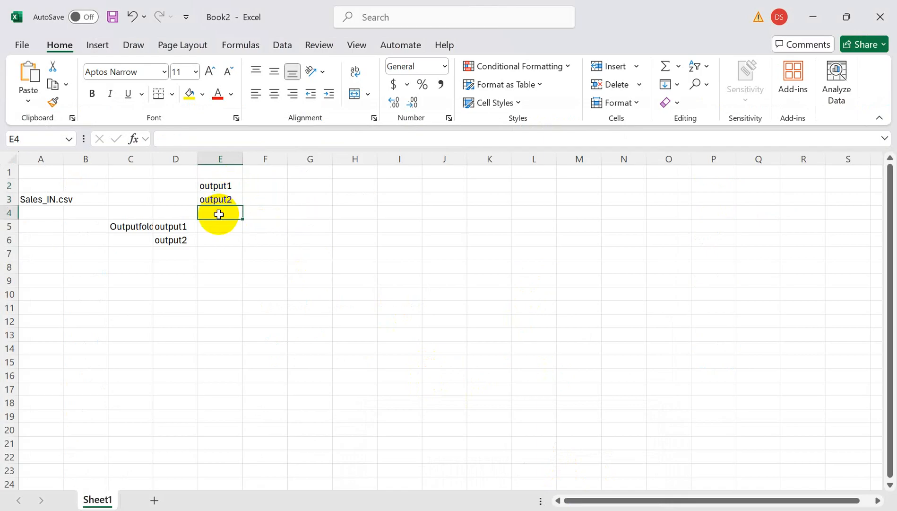
{"action": "left_click", "coordinate": [216, 186]}
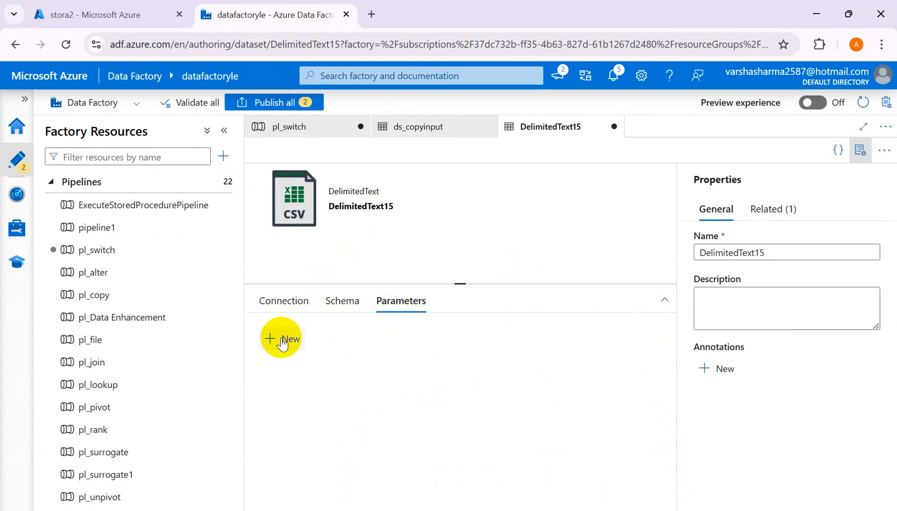
Return to Azure Data Factory and add a String parameter named "Container" to the DelimitedText15 dataset.
{"action": "left_click", "coordinate": [282, 338]}
{"action": "left_click", "coordinate": [316, 389]}
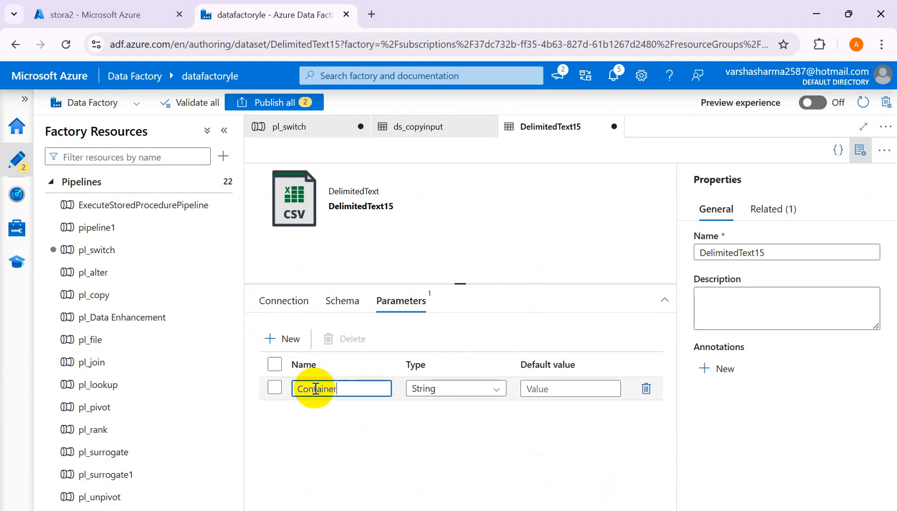
Rename the dataset parameter to ContainerName and open the file system part of the dataset's file path for editing.
{"action": "type", "text": "ContainerName"}
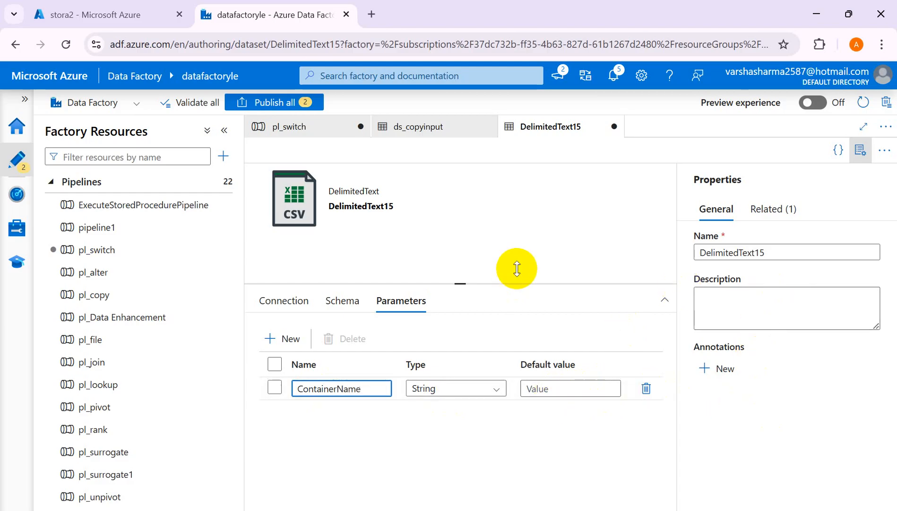
{"action": "left_click", "coordinate": [293, 299]}
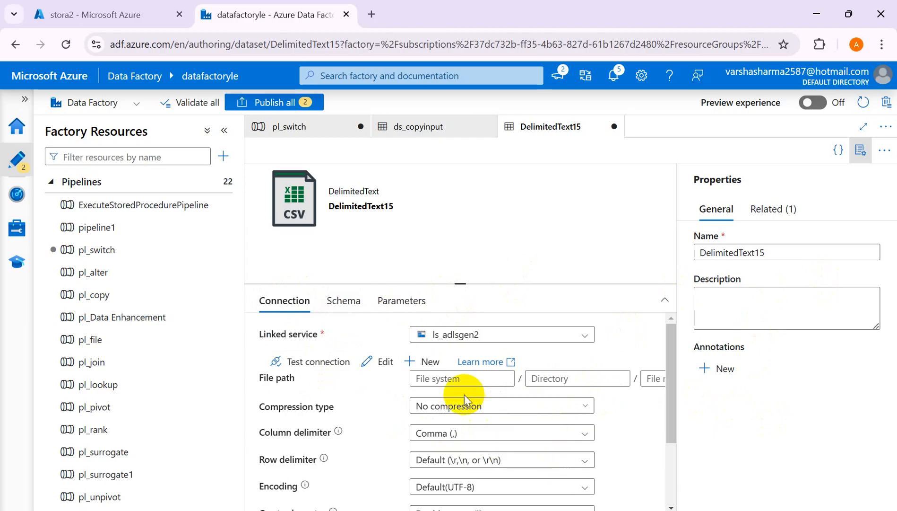
{"action": "left_click", "coordinate": [426, 379]}
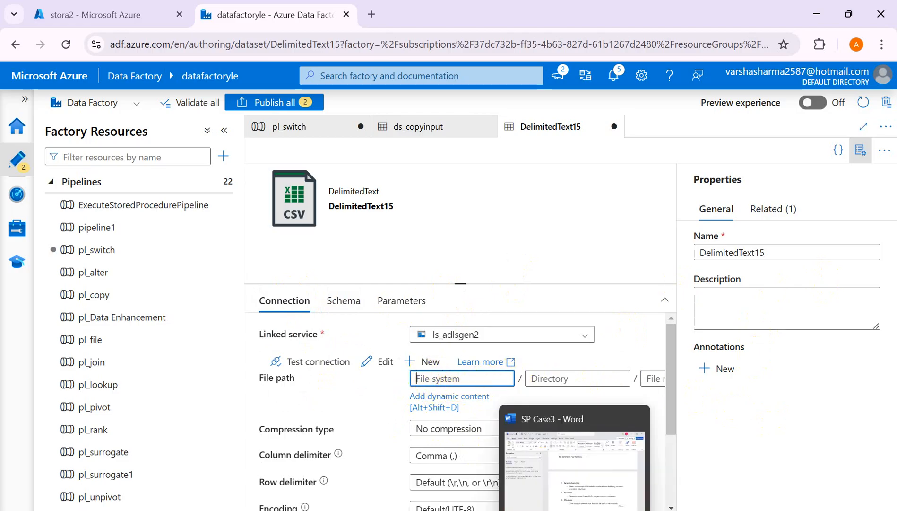
Switch to Excel and review the output1 and output2 cells alongside the Outputfolder entries.
{"action": "mouse_move", "coordinate": [513, 510]}
{"action": "left_click", "coordinate": [581, 457]}
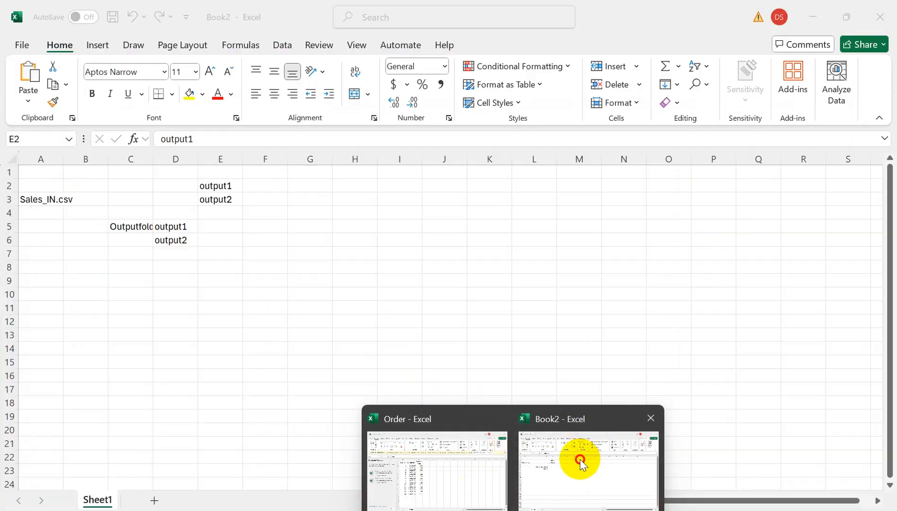
{"action": "left_click", "coordinate": [216, 200]}
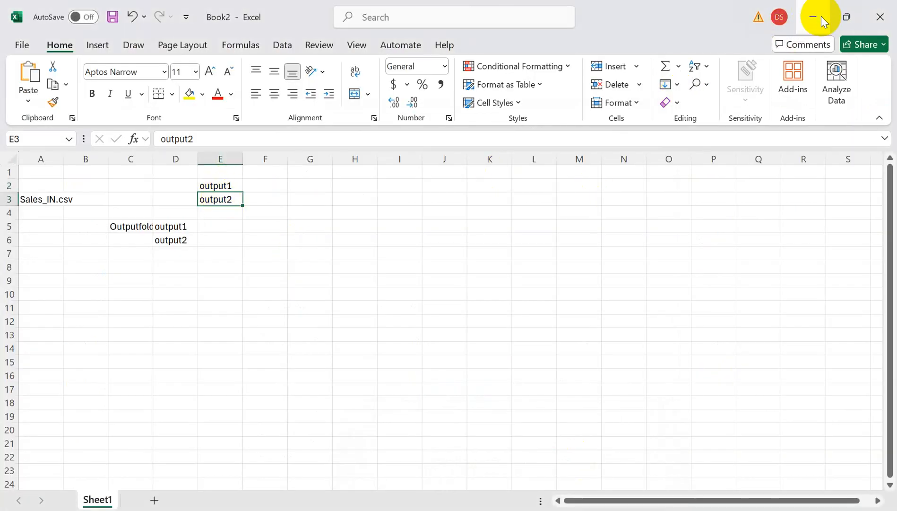
{"action": "left_click", "coordinate": [224, 186]}
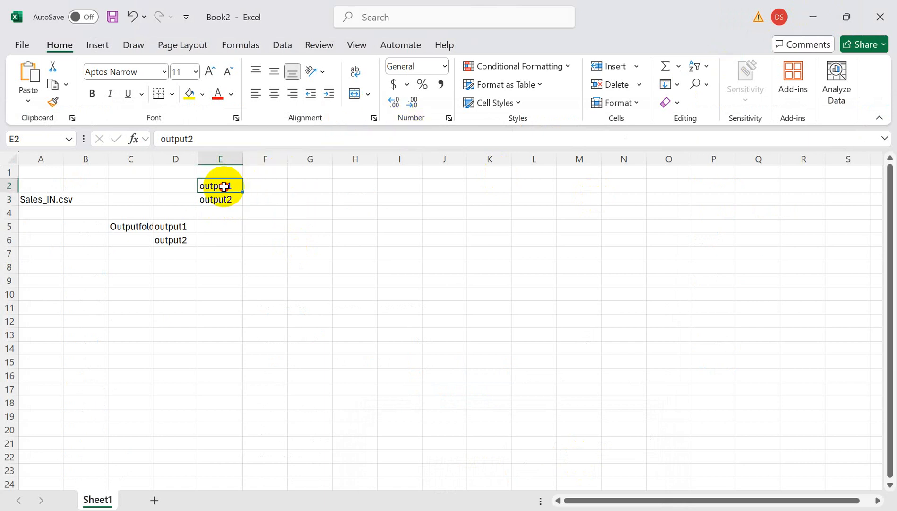
{"action": "left_click", "coordinate": [130, 227]}
{"action": "left_click", "coordinate": [167, 228]}
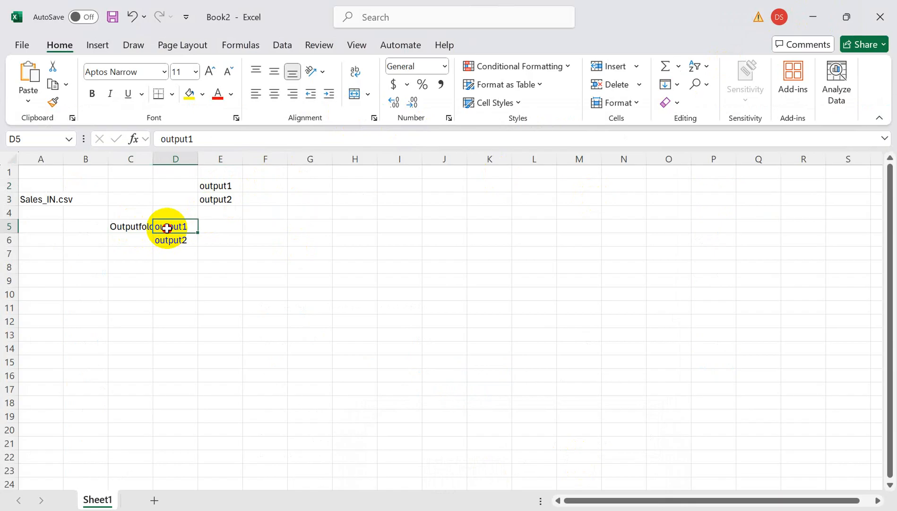
{"action": "left_click_drag", "start_coordinate": [128, 227], "coordinate": [172, 237]}
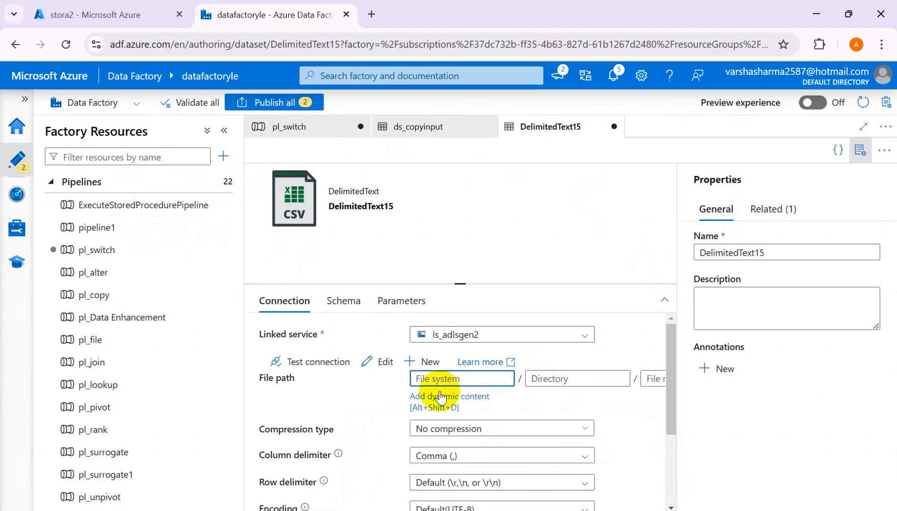
{"action": "left_click", "coordinate": [434, 399]}
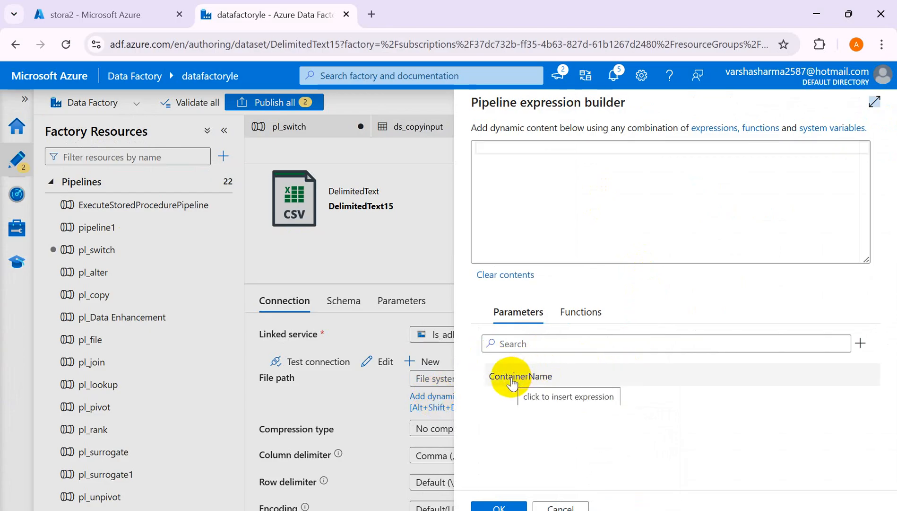
{"action": "left_click", "coordinate": [512, 383]}
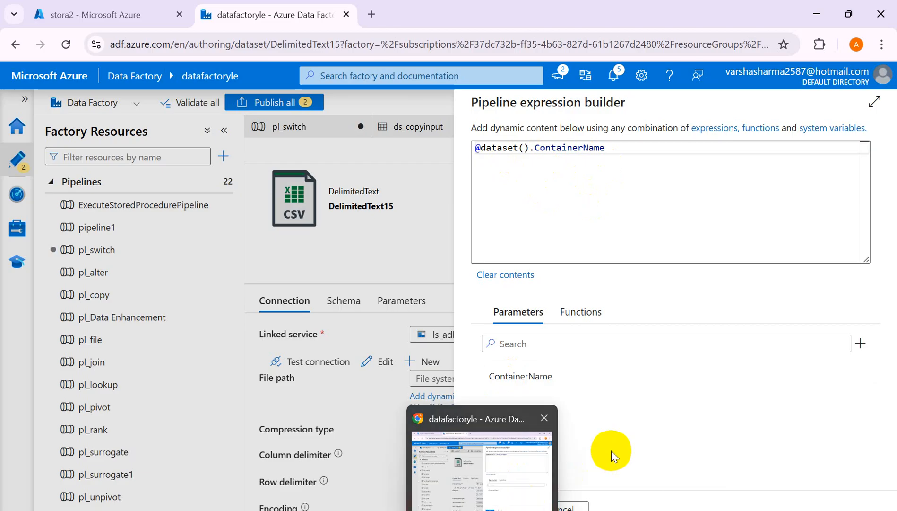
{"action": "left_click", "coordinate": [505, 502]}
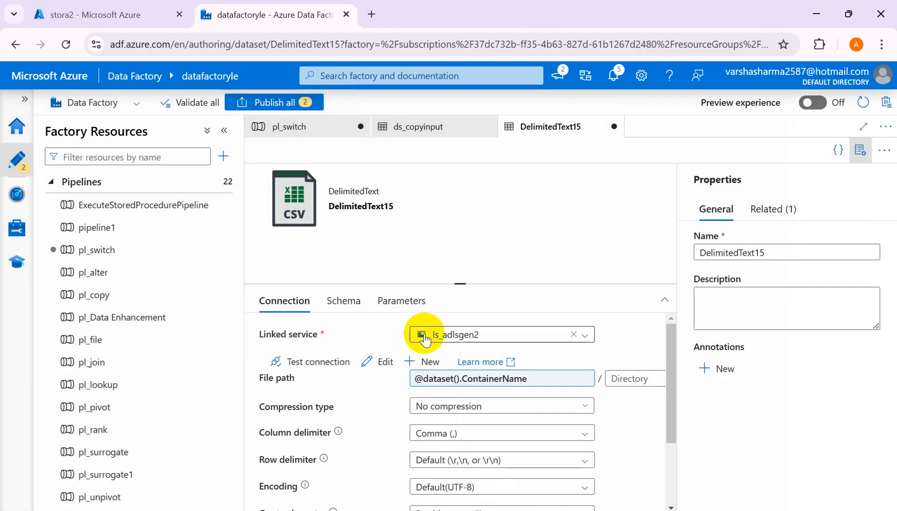
{"action": "left_click", "coordinate": [402, 300]}
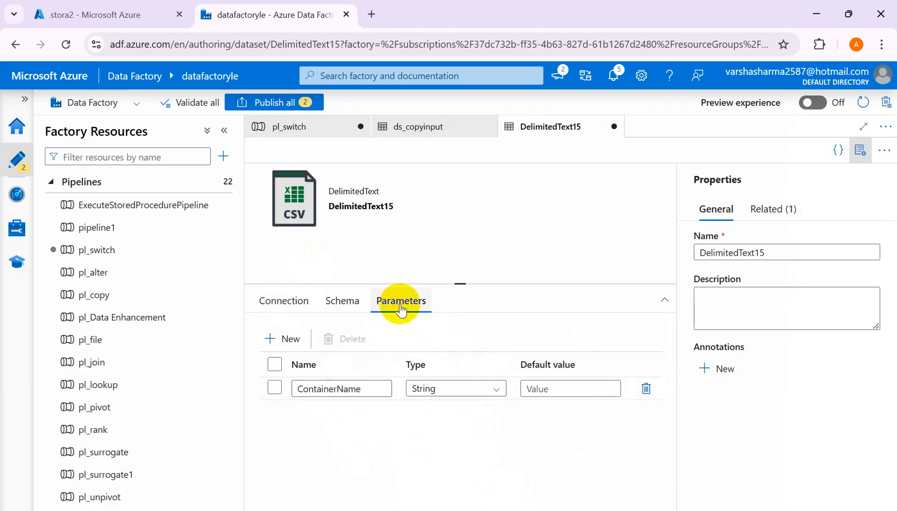
{"action": "left_click", "coordinate": [286, 305]}
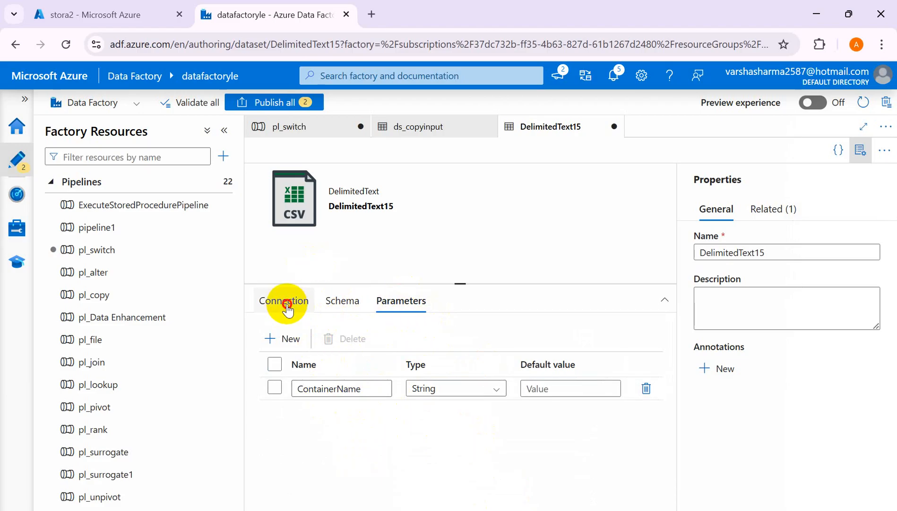
{"action": "left_click", "coordinate": [536, 381]}
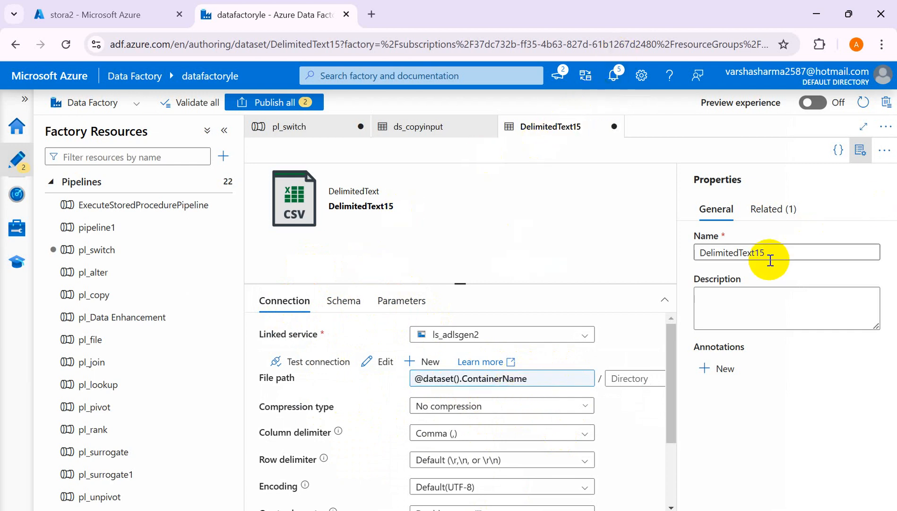
Rename the DelimitedText15 dataset as ds_switch.
{"action": "left_click", "coordinate": [777, 257]}
{"action": "key", "text": "BackSpace"}
{"action": "key", "text": "BackSpace"}
{"action": "key", "text": "BackSpace"}
{"action": "key", "text": "BackSpace"}
{"action": "key", "text": "BackSpace"}
{"action": "key", "text": "BackSpace"}
{"action": "key", "text": "BackSpace"}
{"action": "key", "text": "BackSpace"}
{"action": "key", "text": "BackSpace"}
{"action": "key", "text": "BackSpace"}
{"action": "key", "text": "BackSpace"}
{"action": "key", "text": "BackSpace"}
{"action": "key", "text": "BackSpace"}
{"action": "key", "text": "BackSpace"}
{"action": "key", "text": "BackSpace"}
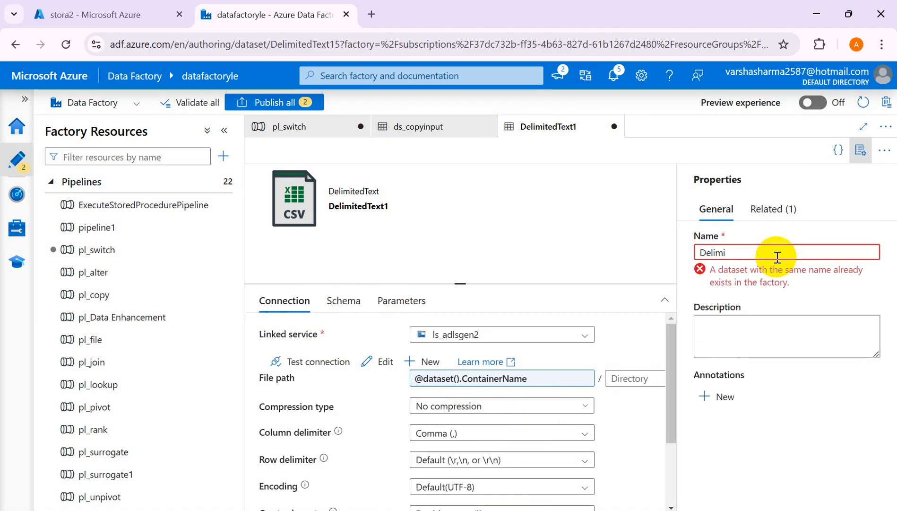
{"action": "type", "text": "ds_"}
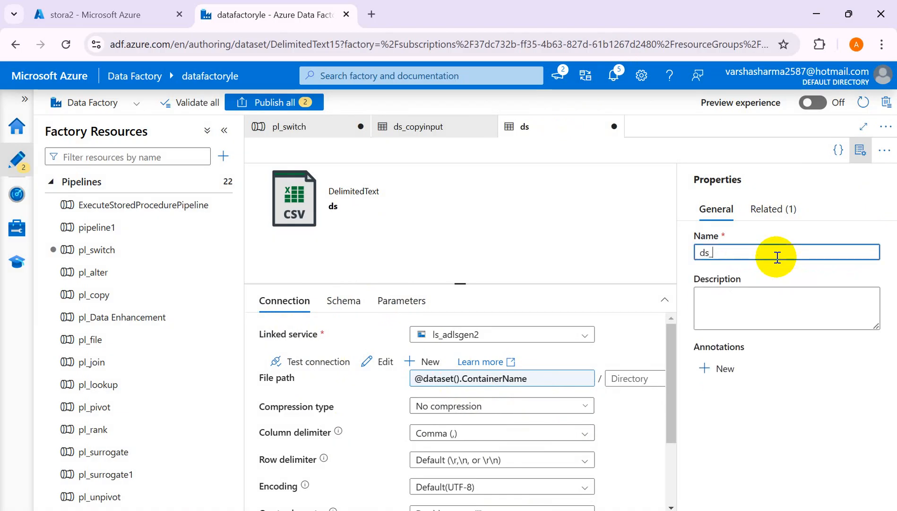
{"action": "type", "text": "switch"}
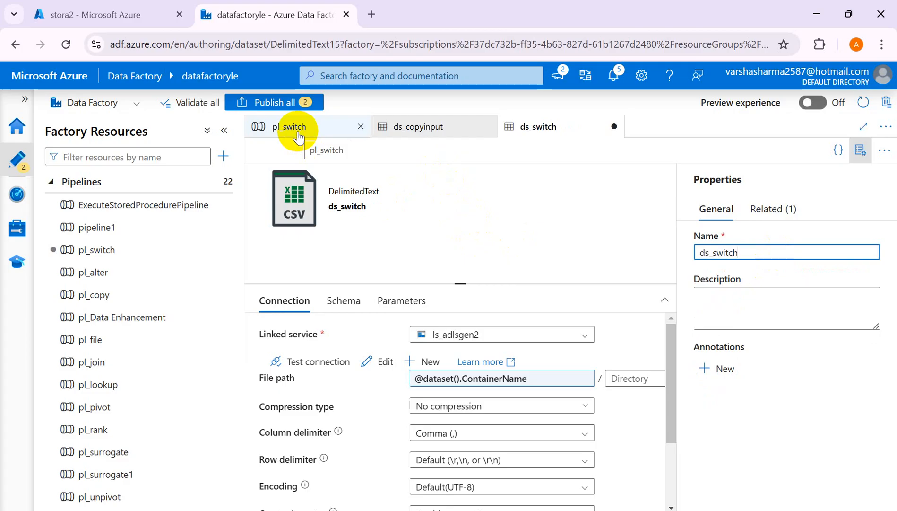
Return to the Copy data1 sink in pl_switch, open its ContainerName value, and check the Outputfolder and output1 cells in Excel.
{"action": "left_click", "coordinate": [298, 134]}
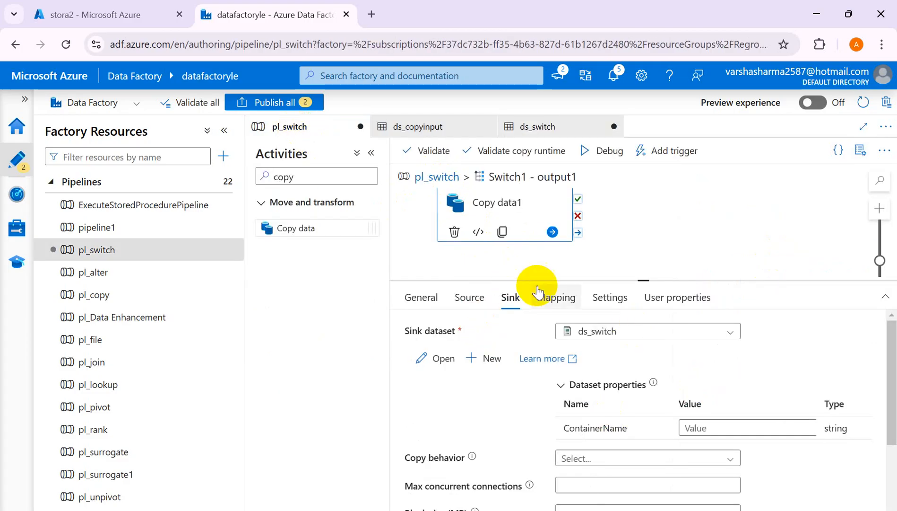
{"action": "left_click", "coordinate": [705, 426]}
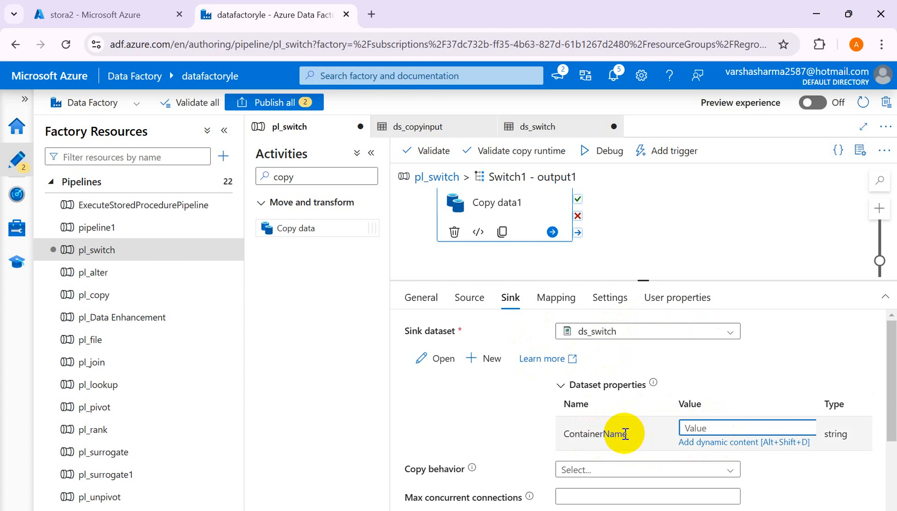
{"action": "key", "text": "alt+Tab"}
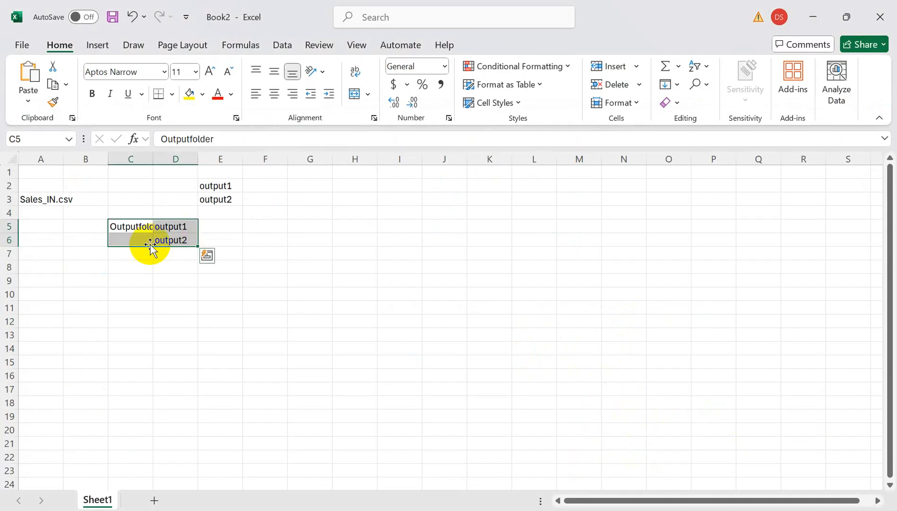
{"action": "left_click", "coordinate": [144, 226]}
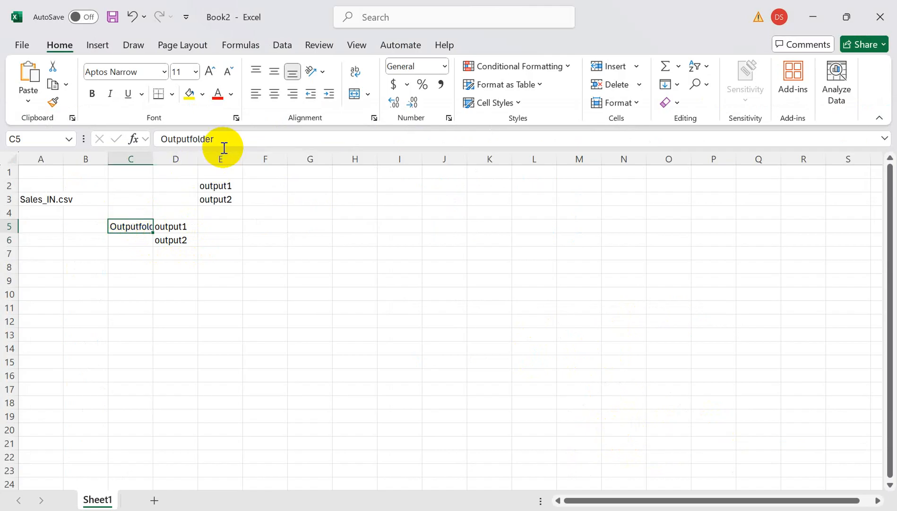
{"action": "left_click", "coordinate": [180, 224]}
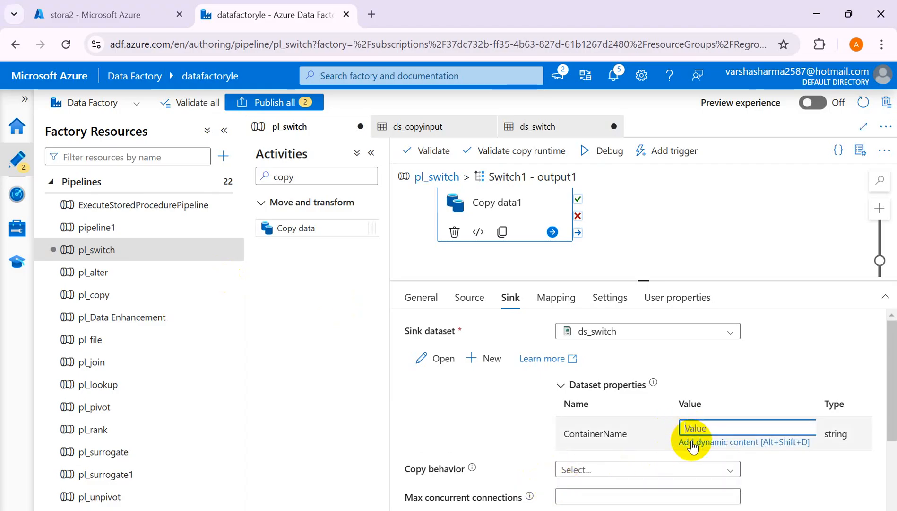
{"action": "left_click", "coordinate": [692, 443]}
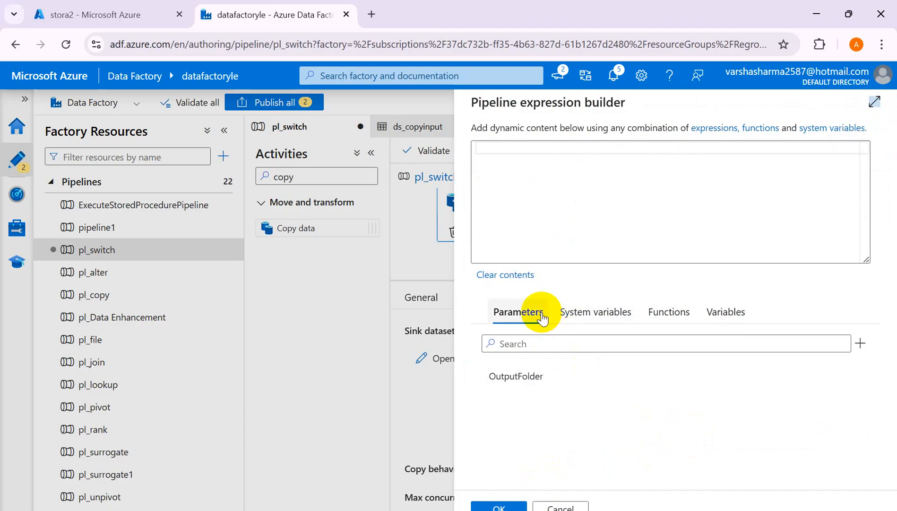
{"action": "left_click", "coordinate": [520, 386]}
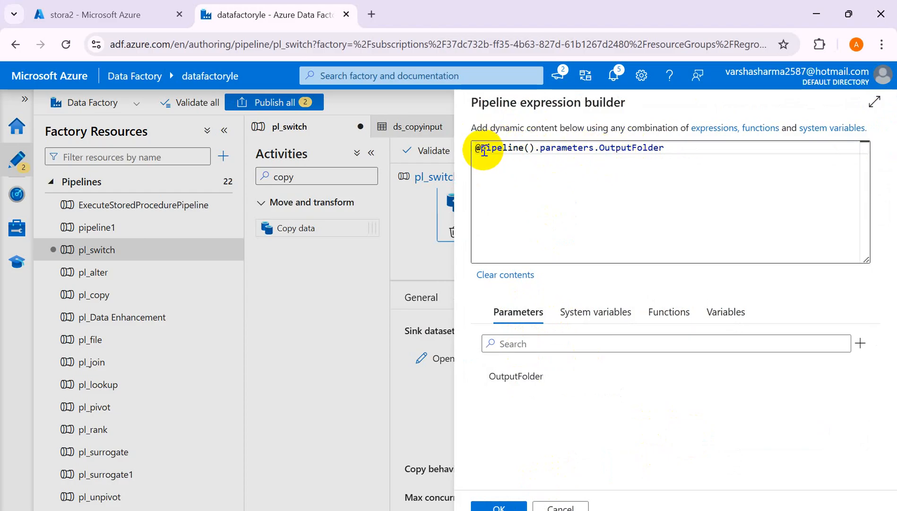
{"action": "left_click", "coordinate": [500, 506]}
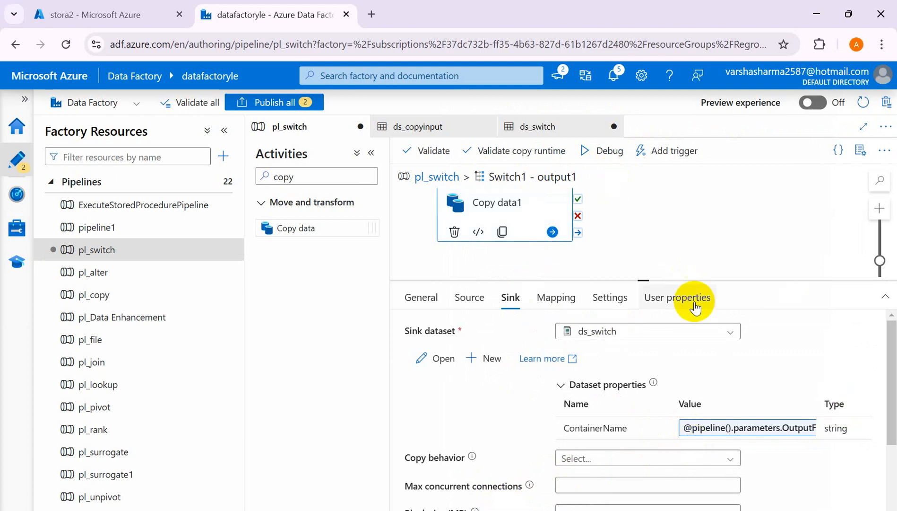
{"action": "left_click_drag", "start_coordinate": [895, 398], "coordinate": [895, 334]}
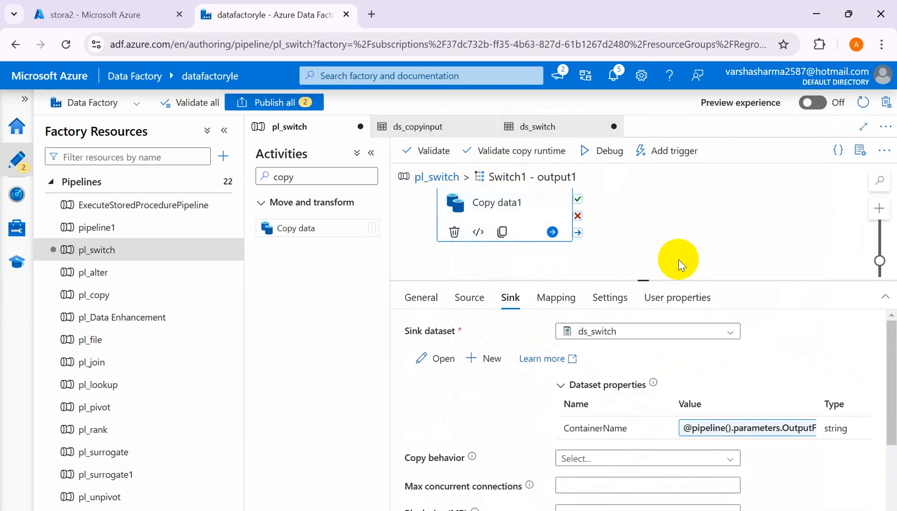
Return to the main pl_switch canvas and add a second case named output2 to the Switch1 activity.
{"action": "left_click", "coordinate": [438, 177]}
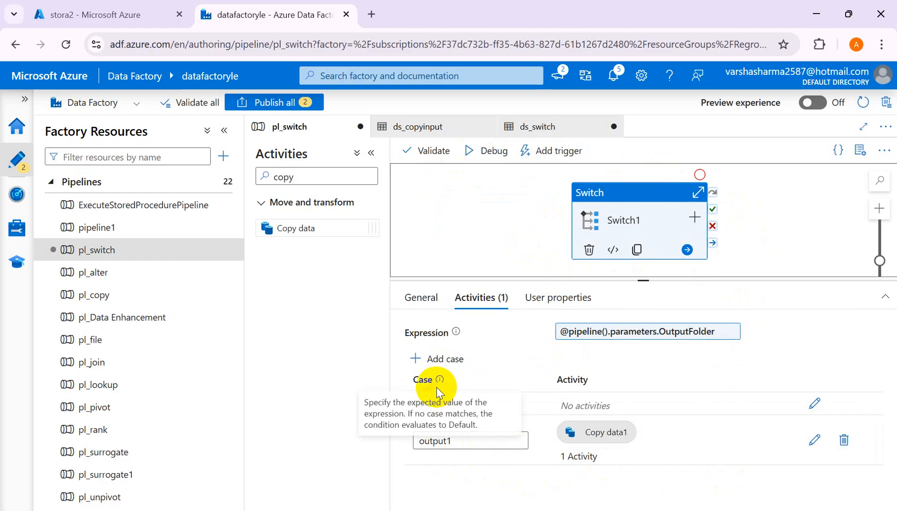
{"action": "left_click", "coordinate": [447, 360]}
{"action": "left_click", "coordinate": [456, 480]}
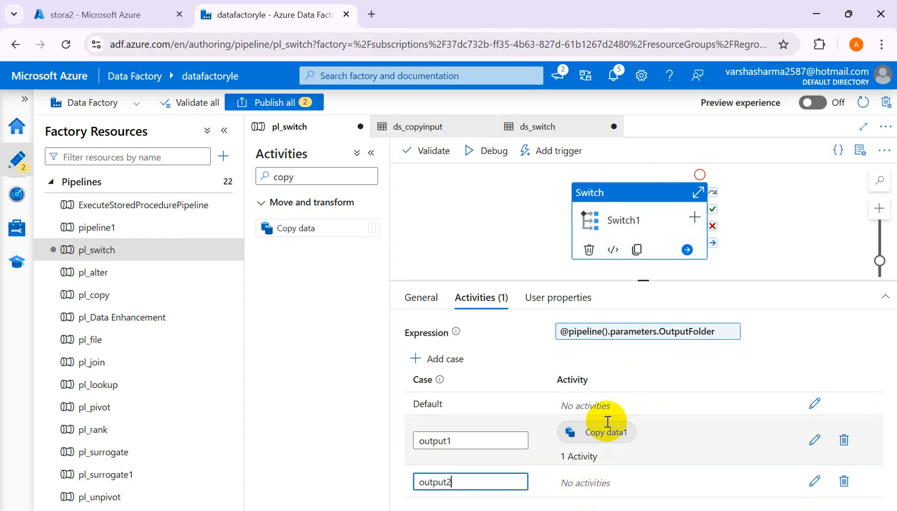
{"action": "right_click", "coordinate": [652, 199]}
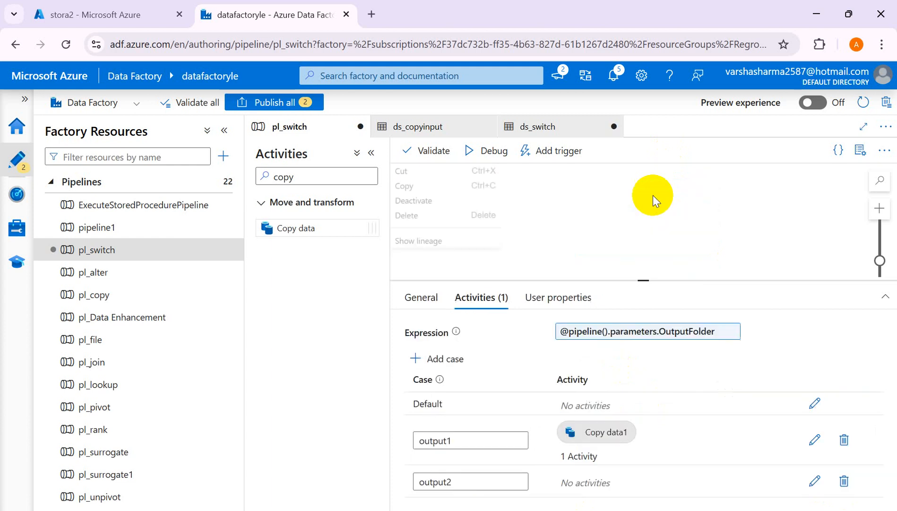
Open the output1 case of Switch1 and copy its Copy data1 activity.
{"action": "left_click", "coordinate": [813, 440]}
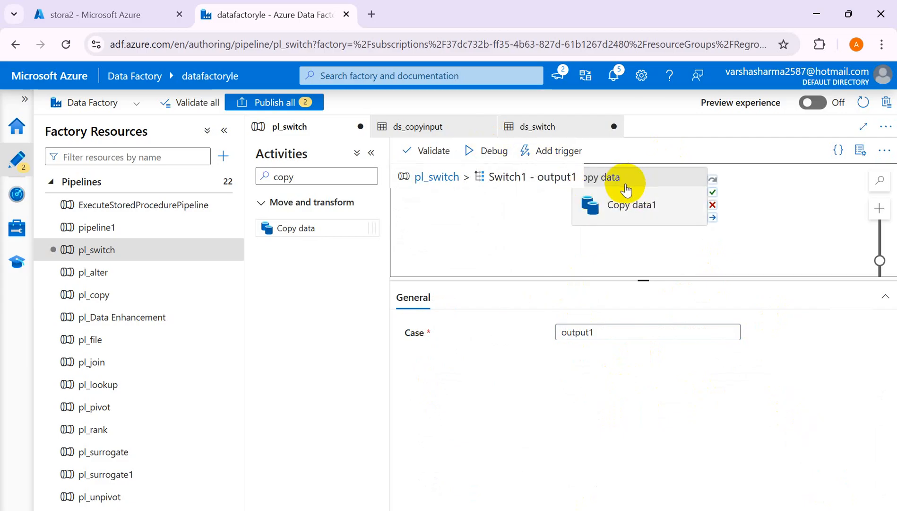
{"action": "right_click", "coordinate": [626, 184]}
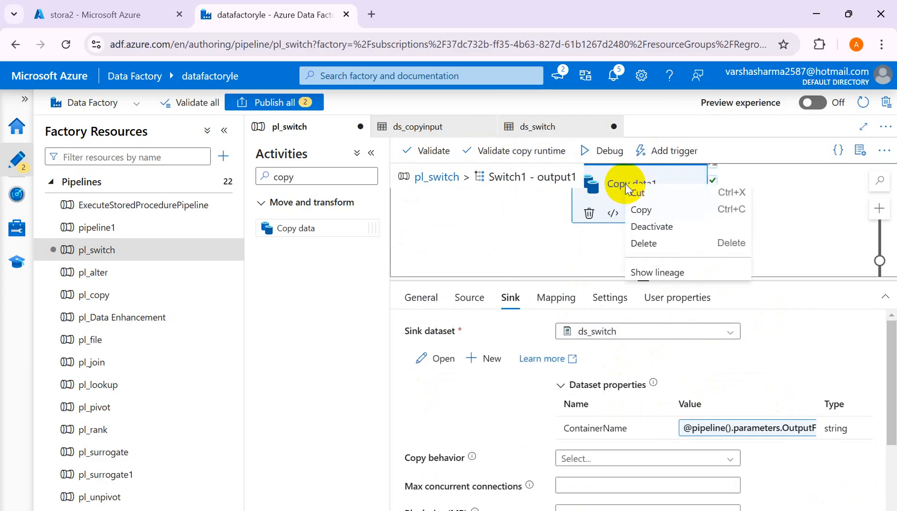
{"action": "left_click", "coordinate": [642, 209]}
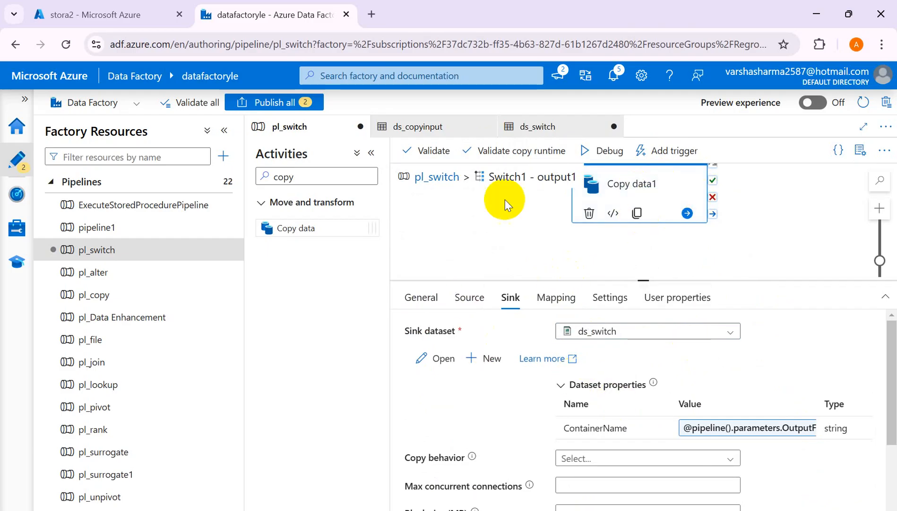
Paste the copied activity into the output2 case of Switch1 and rename it as Copy data1_case2.
{"action": "left_click", "coordinate": [437, 177]}
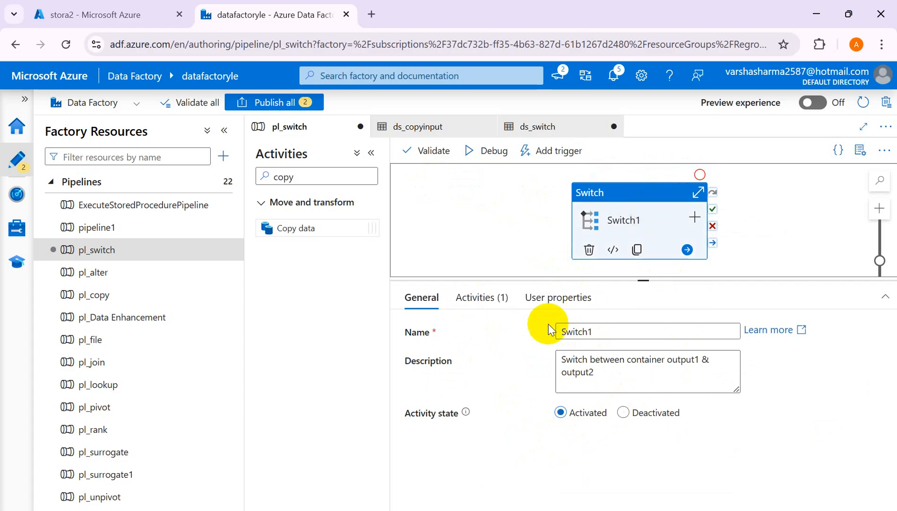
{"action": "left_click", "coordinate": [480, 298]}
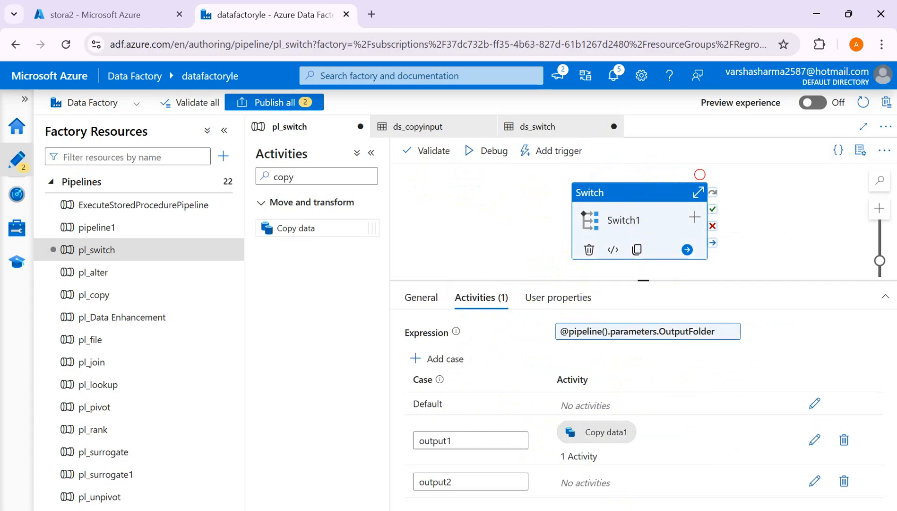
{"action": "left_click", "coordinate": [814, 482]}
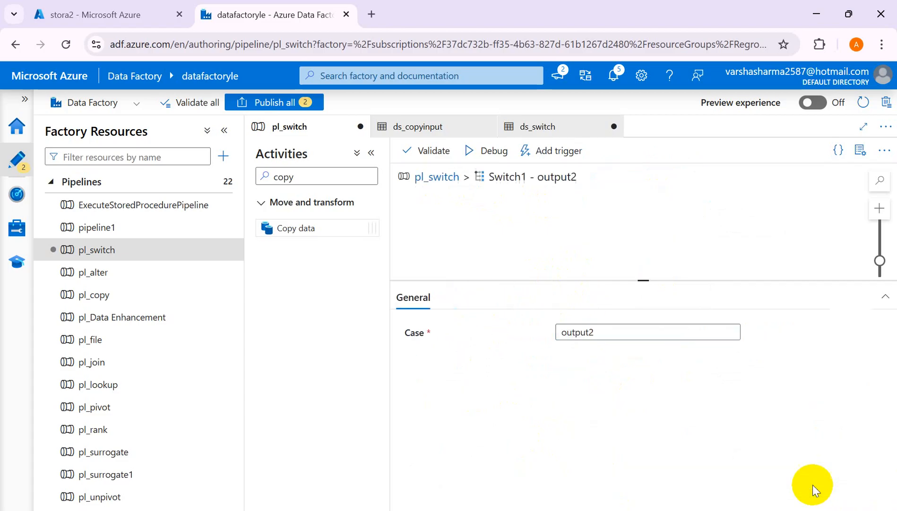
{"action": "right_click", "coordinate": [536, 222]}
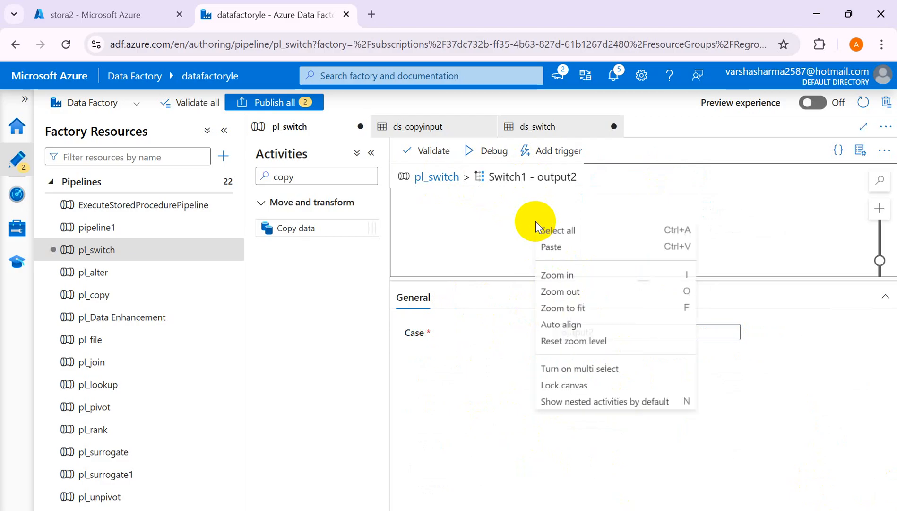
{"action": "left_click", "coordinate": [565, 251]}
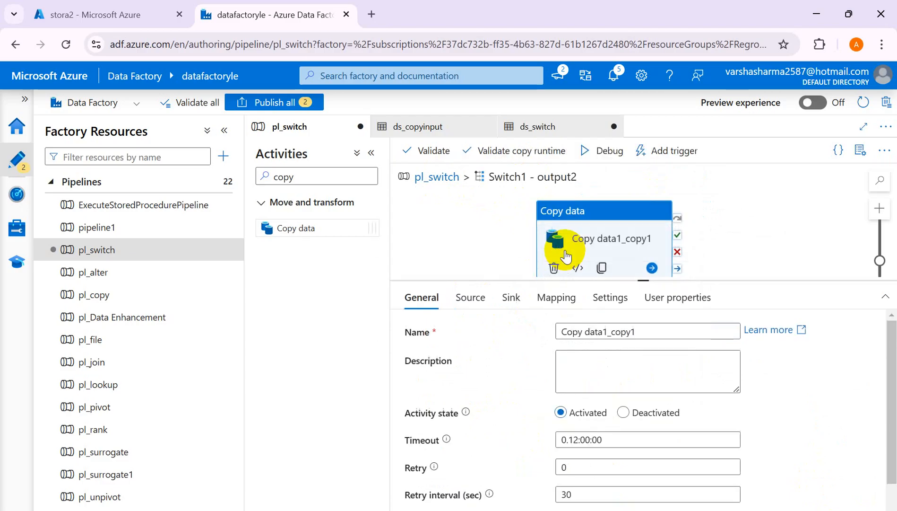
{"action": "left_click", "coordinate": [610, 334]}
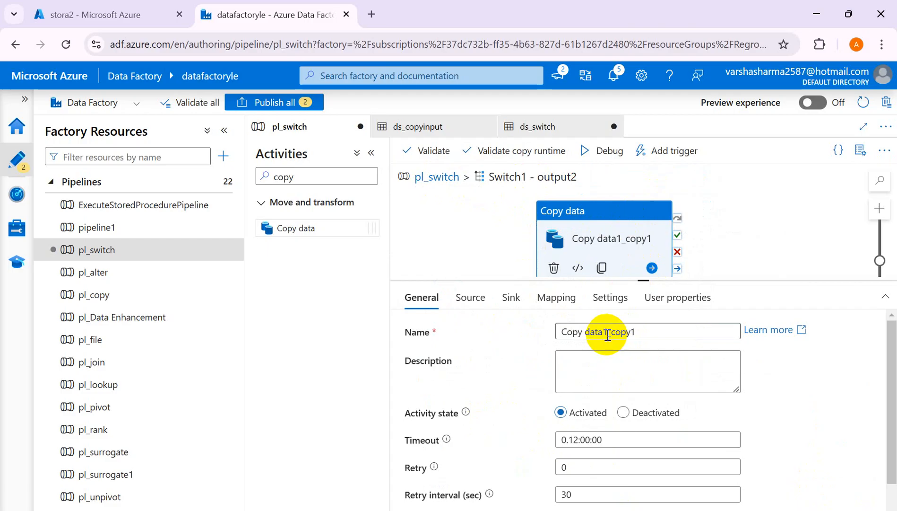
{"action": "left_click", "coordinate": [642, 334]}
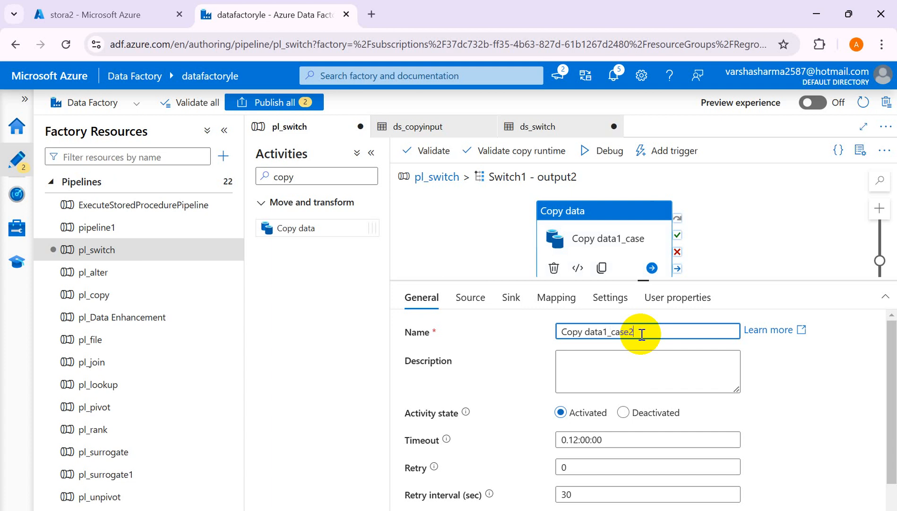
Review the source, sink, mapping, settings and user properties of Copy data1_case2, and return to the main pl_switch canvas.
{"action": "left_click", "coordinate": [467, 304]}
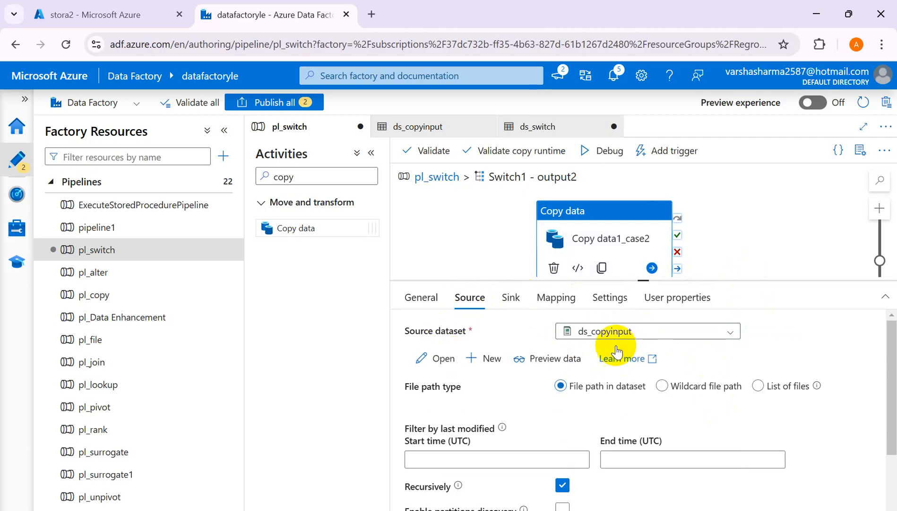
{"action": "left_click", "coordinate": [516, 303]}
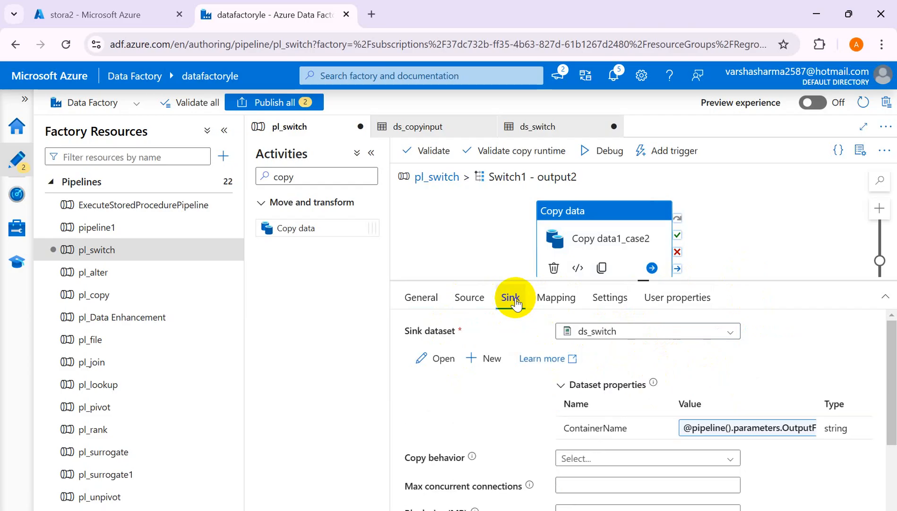
{"action": "left_click", "coordinate": [781, 431]}
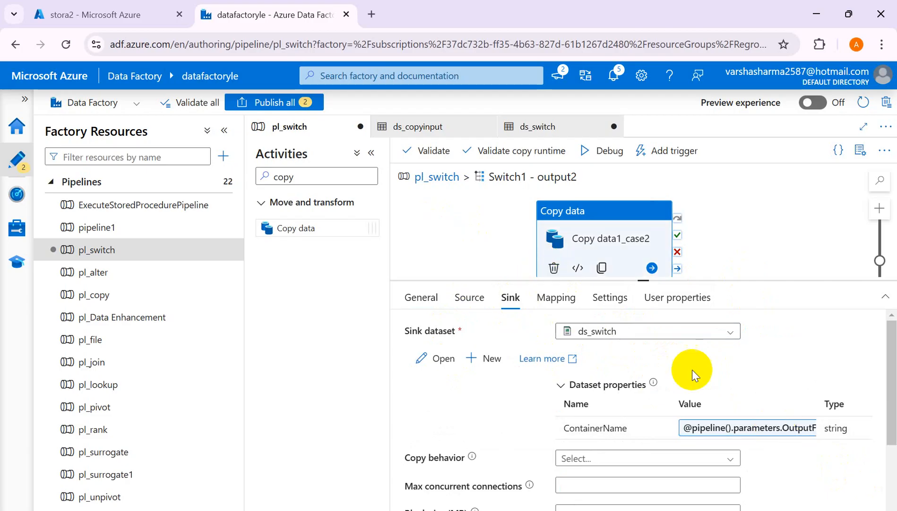
{"action": "left_click", "coordinate": [556, 298]}
{"action": "left_click", "coordinate": [627, 298]}
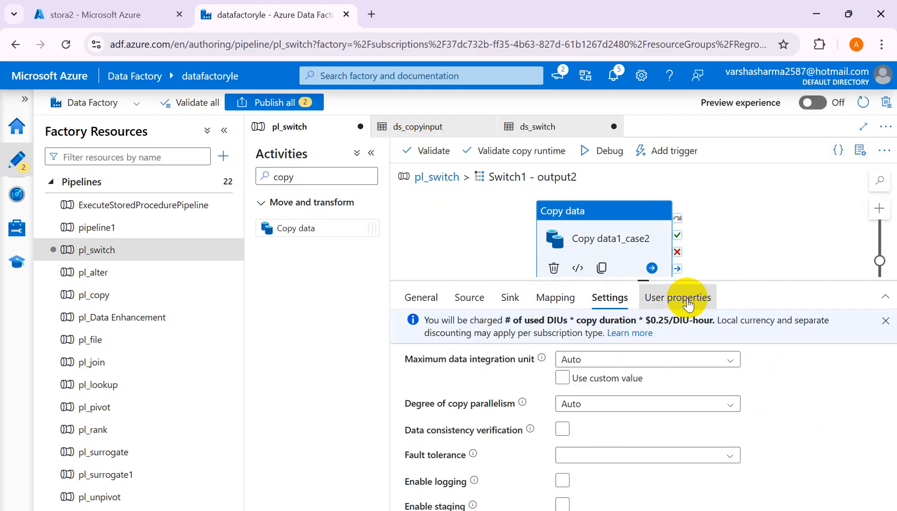
{"action": "left_click", "coordinate": [690, 299]}
{"action": "left_click", "coordinate": [435, 300]}
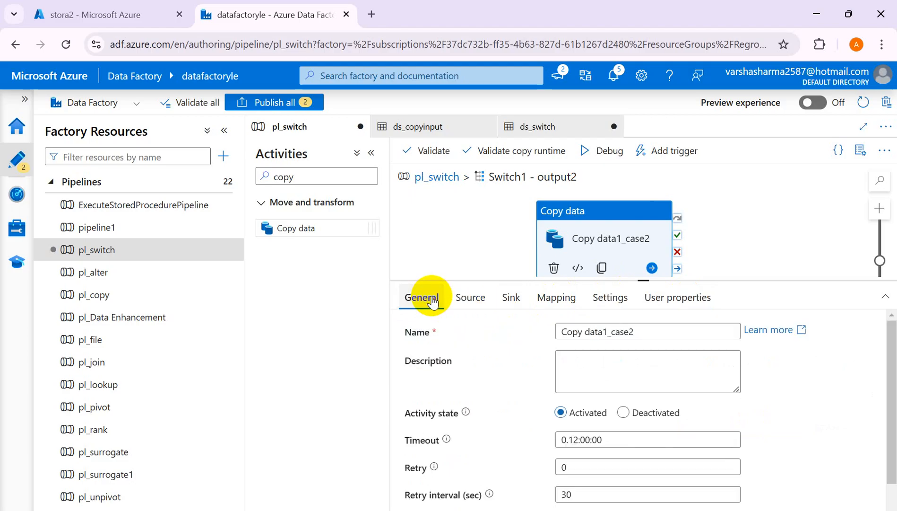
{"action": "left_click_drag", "start_coordinate": [639, 280], "coordinate": [633, 346]}
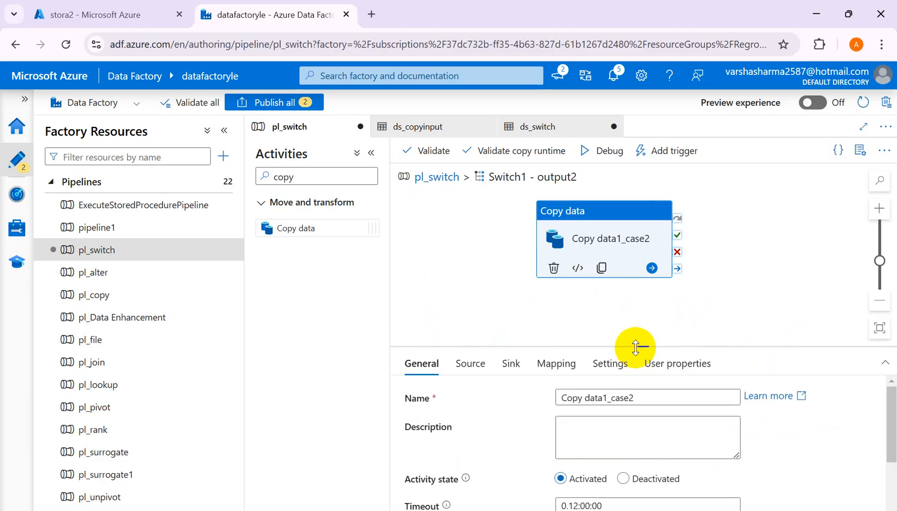
{"action": "left_click", "coordinate": [422, 177]}
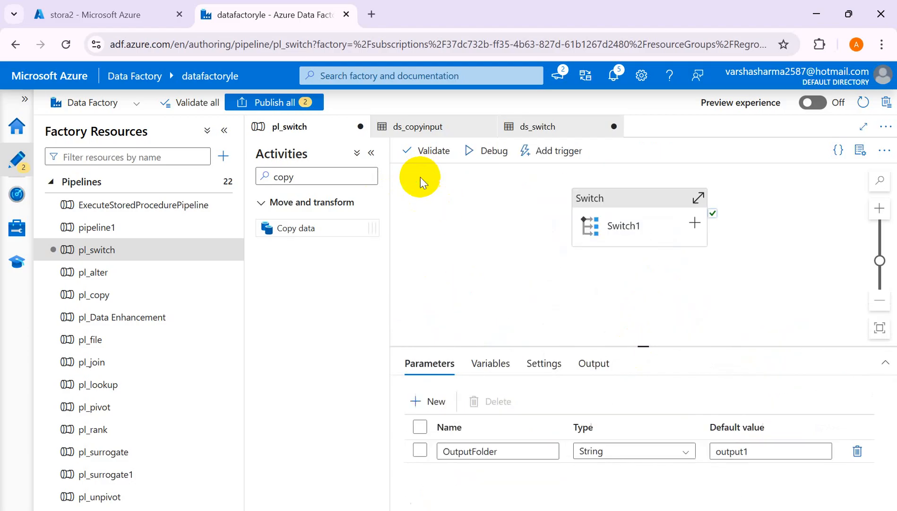
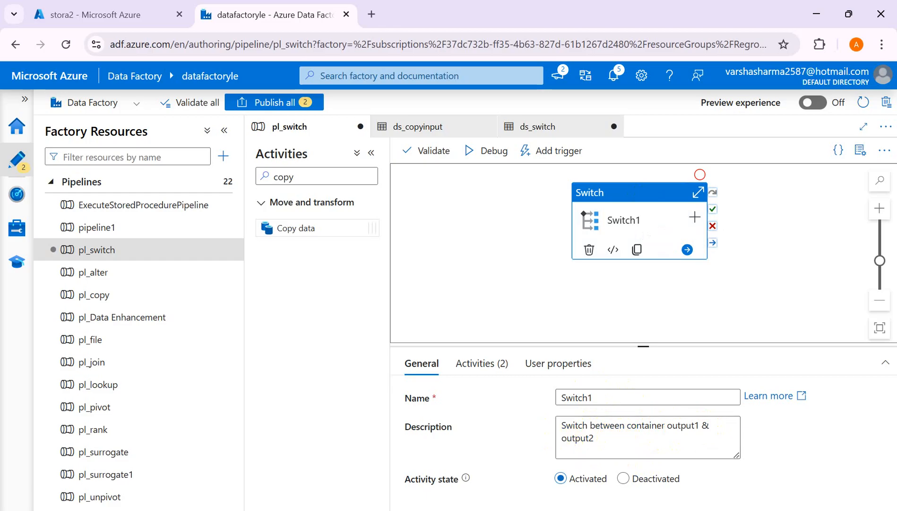
Switch to the Excel workbook Book2 and change the file name in cell A3 to Sales.csv.
{"action": "mouse_move", "coordinate": [513, 510]}
{"action": "left_click", "coordinate": [549, 486]}
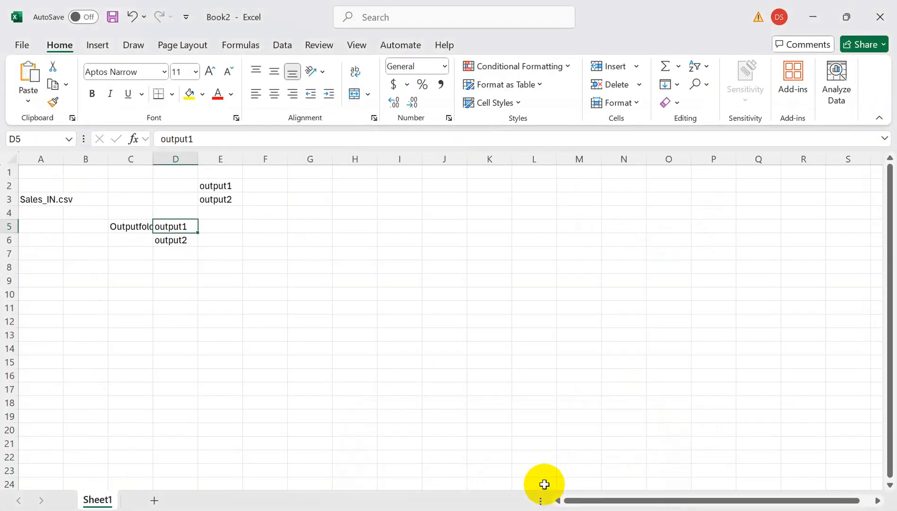
{"action": "left_click", "coordinate": [43, 202]}
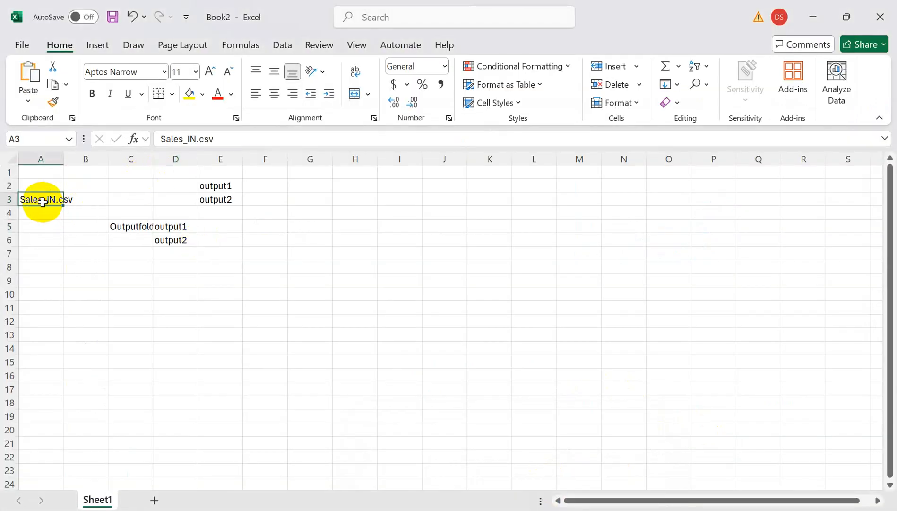
{"action": "left_click", "coordinate": [197, 139]}
{"action": "key", "text": "BackSpace"}
{"action": "key", "text": "BackSpace"}
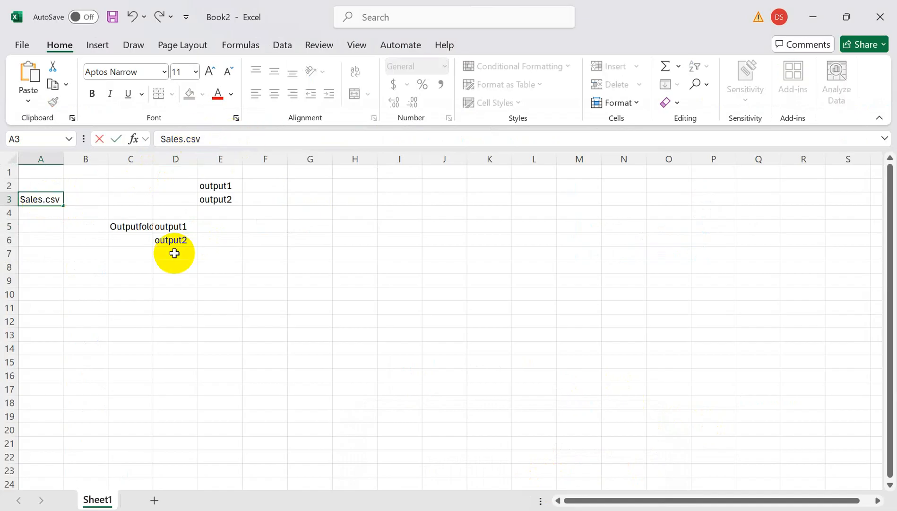
{"action": "left_click", "coordinate": [163, 266]}
Label the source container by entering input in cell A2, above Sales.csv.
{"action": "left_click", "coordinate": [48, 186]}
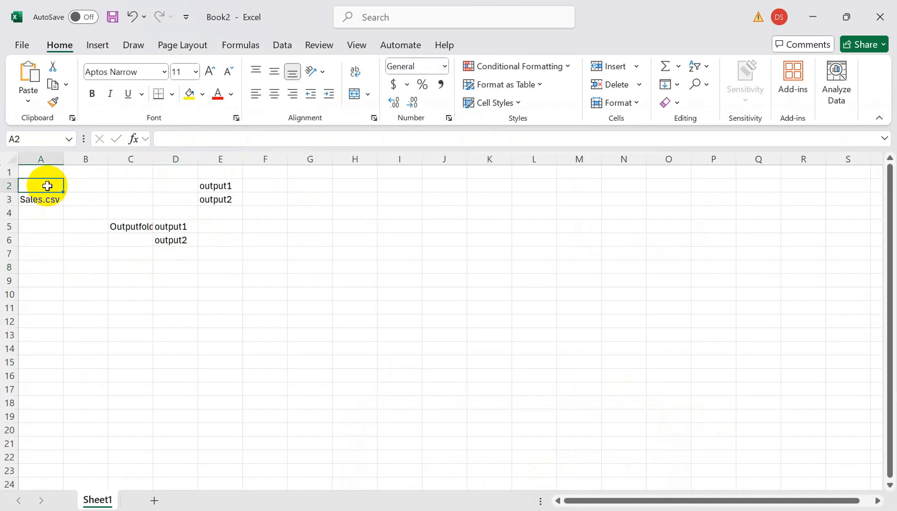
{"action": "type", "text": "input"}
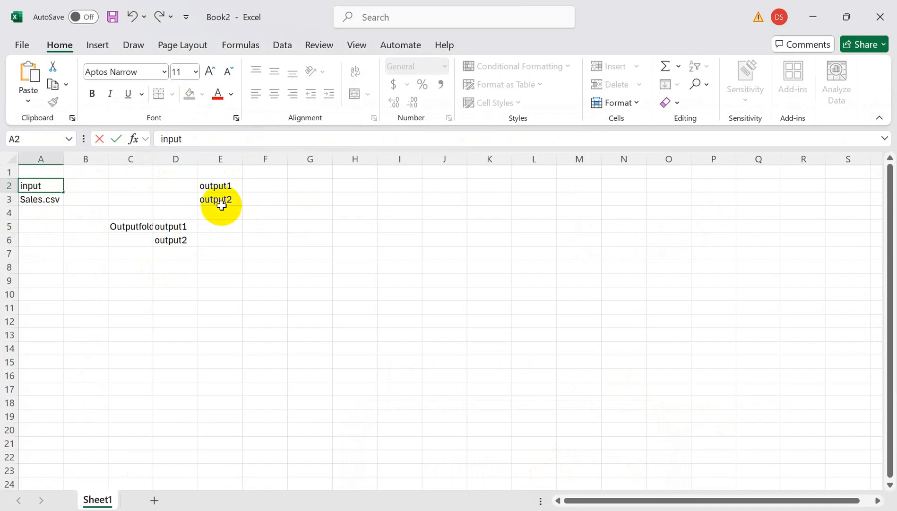
{"action": "left_click", "coordinate": [215, 173]}
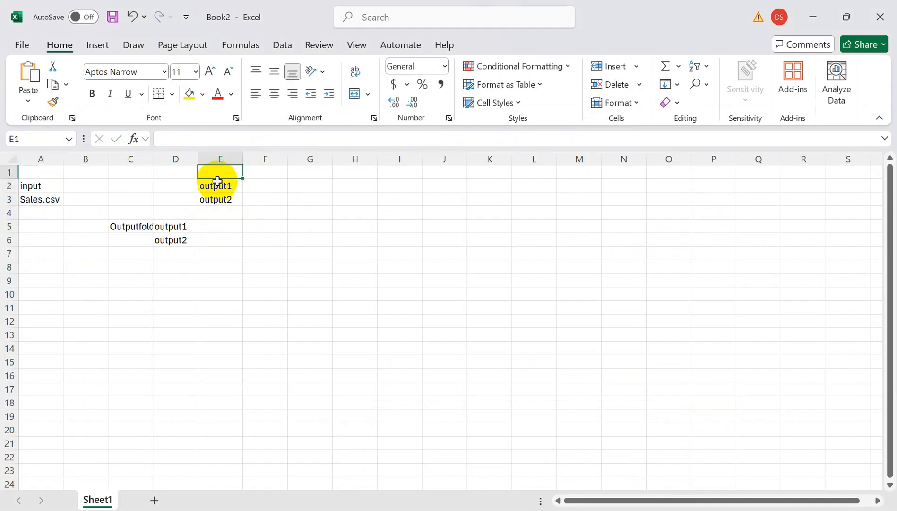
{"action": "left_click", "coordinate": [216, 187]}
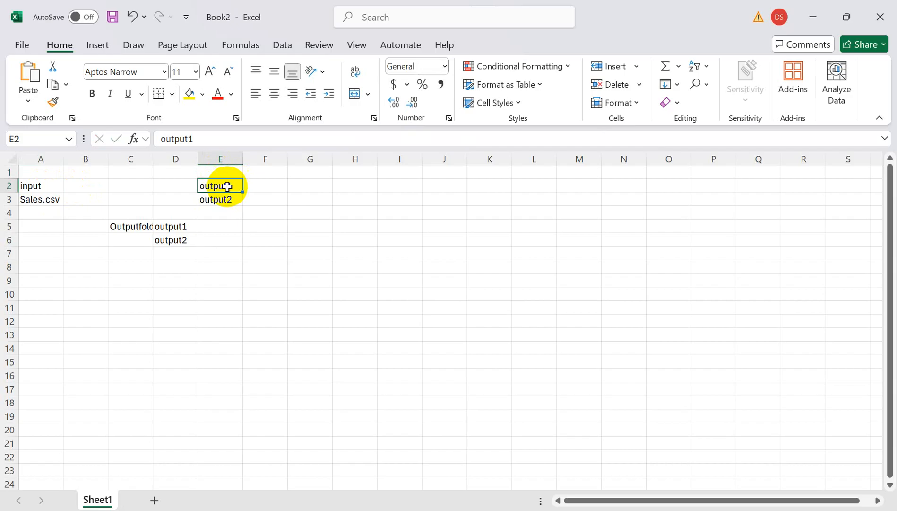
{"action": "left_click", "coordinate": [227, 201]}
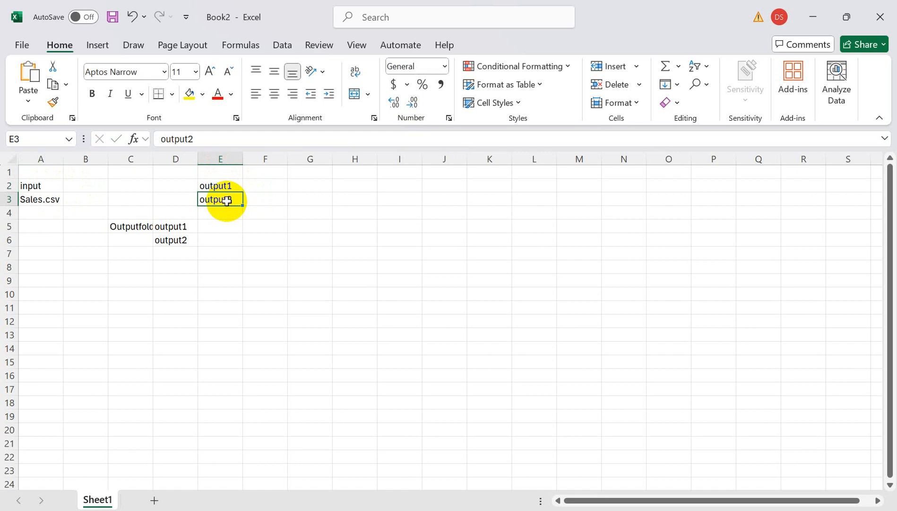
Enter ADF in cell C2 between the input and output labels, and Parameter in cell A8.
{"action": "left_click", "coordinate": [121, 187]}
{"action": "type", "text": "ADF"}
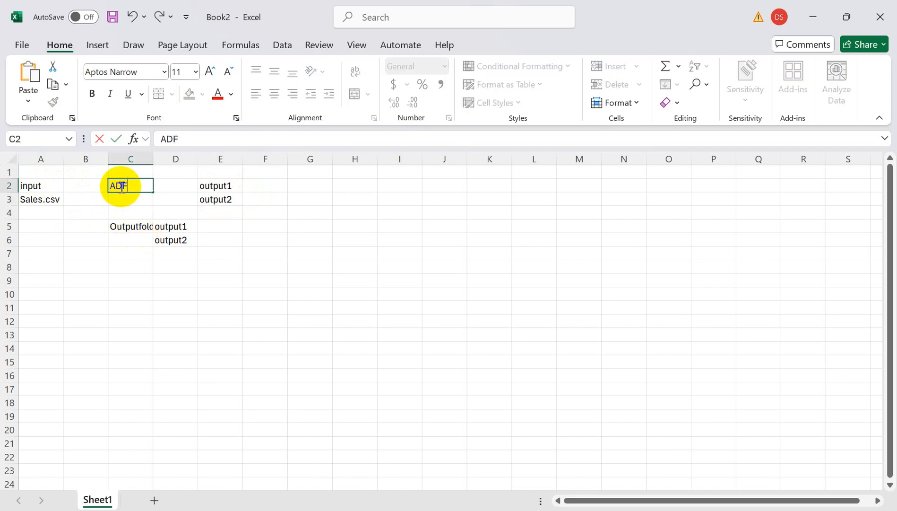
{"action": "left_click", "coordinate": [159, 196]}
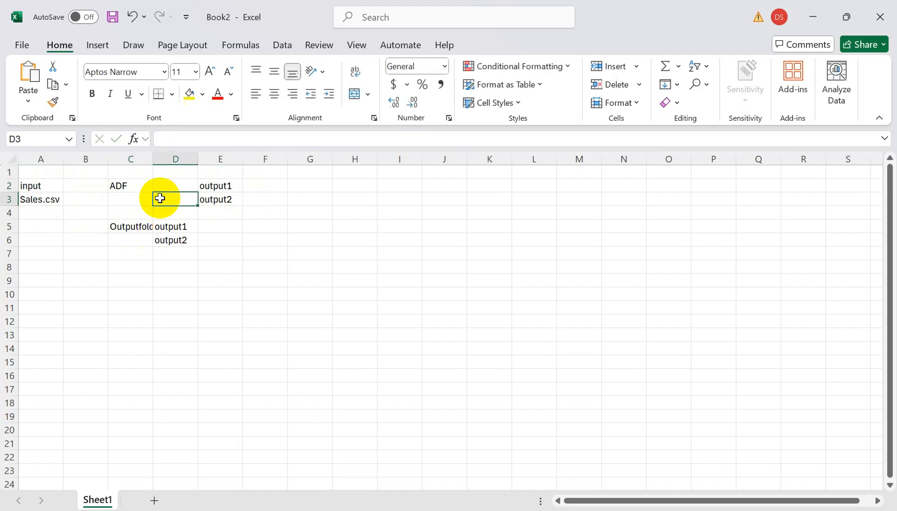
{"action": "left_click", "coordinate": [52, 190]}
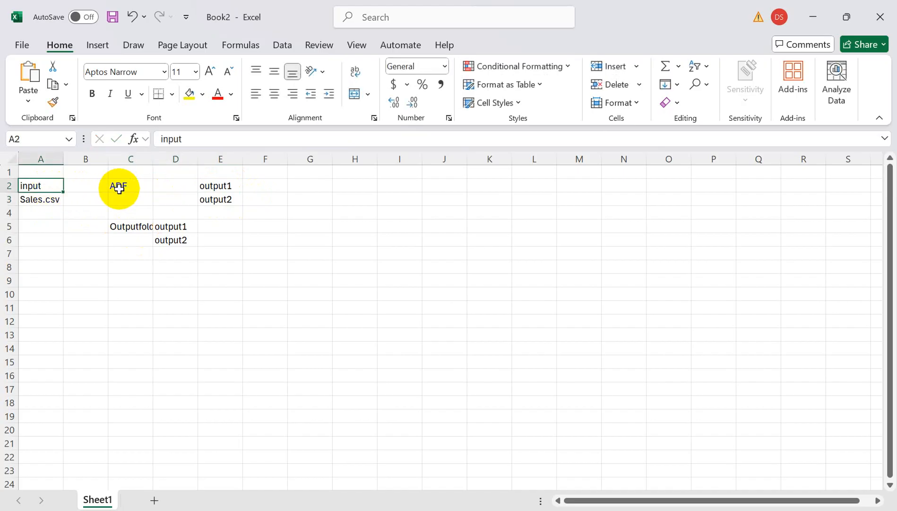
{"action": "left_click", "coordinate": [225, 187]}
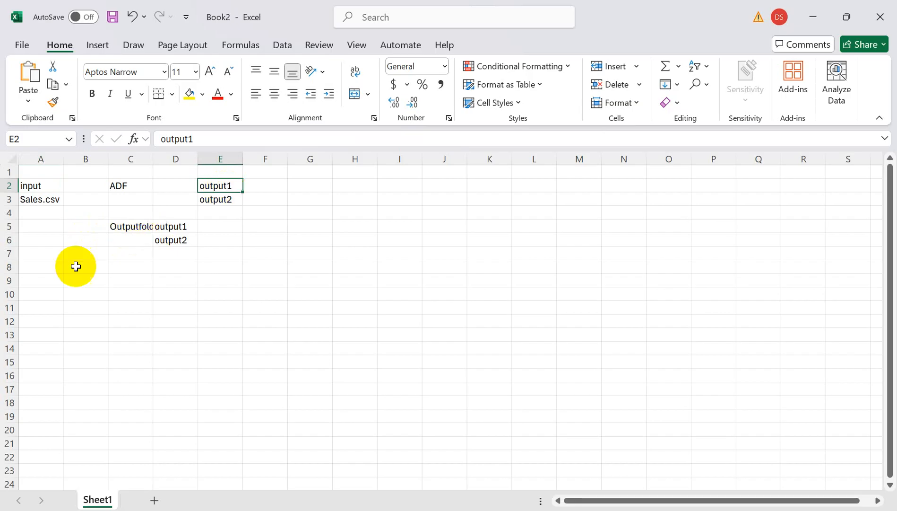
{"action": "left_click", "coordinate": [34, 264]}
{"action": "type", "text": "Parameter"}
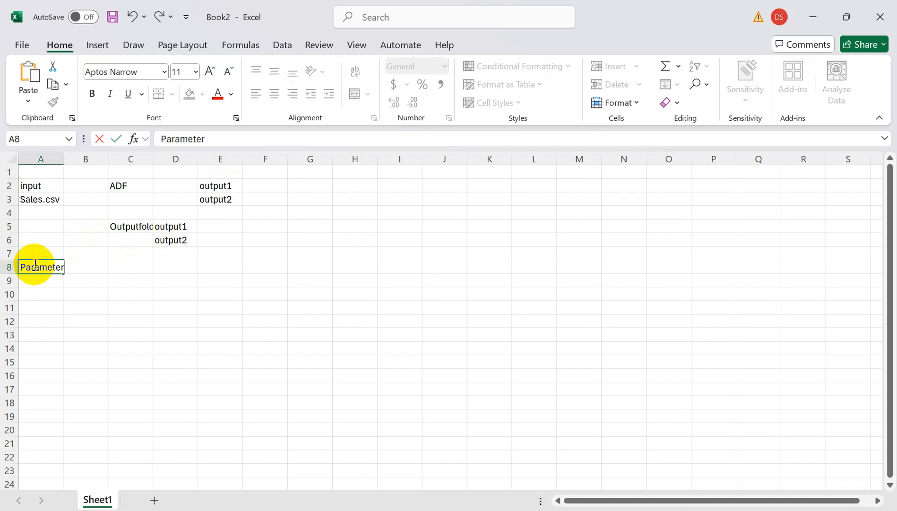
Copy the OutputFolder parameter name from pl_switch in Data Factory and paste it into cell C10 of the Excel sheet.
{"action": "key", "text": "alt+Tab"}
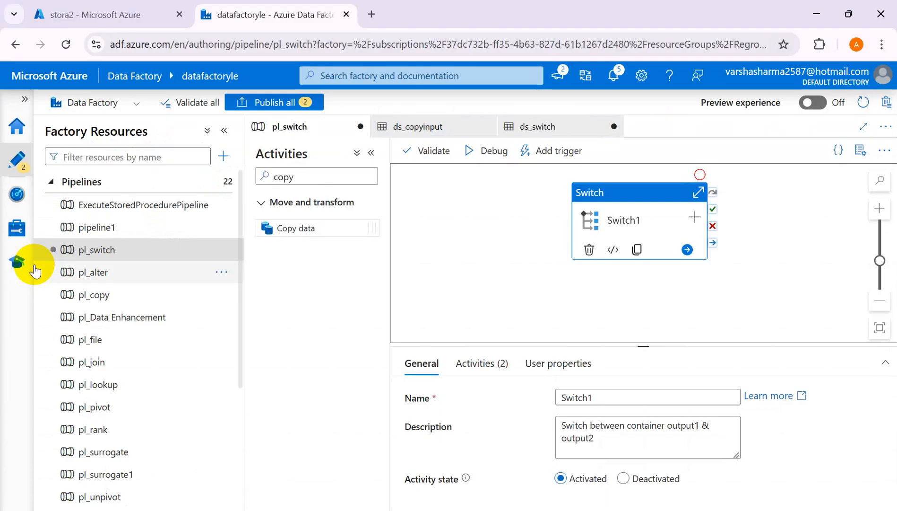
{"action": "left_click", "coordinate": [439, 320]}
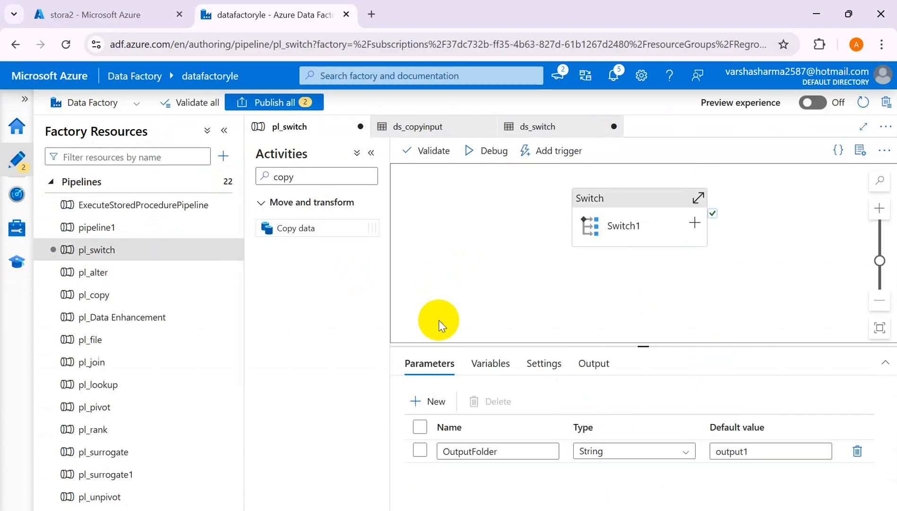
{"action": "left_click", "coordinate": [512, 451]}
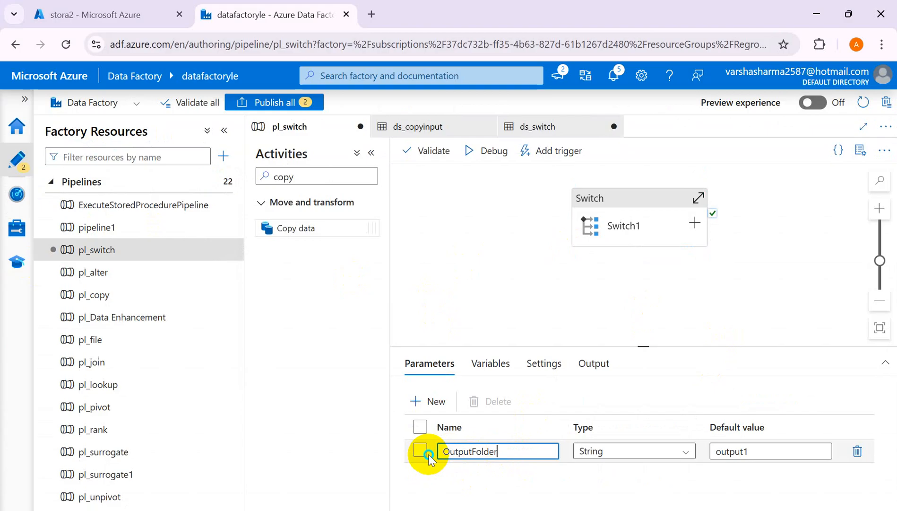
{"action": "right_click", "coordinate": [429, 454]}
{"action": "left_click", "coordinate": [512, 460]}
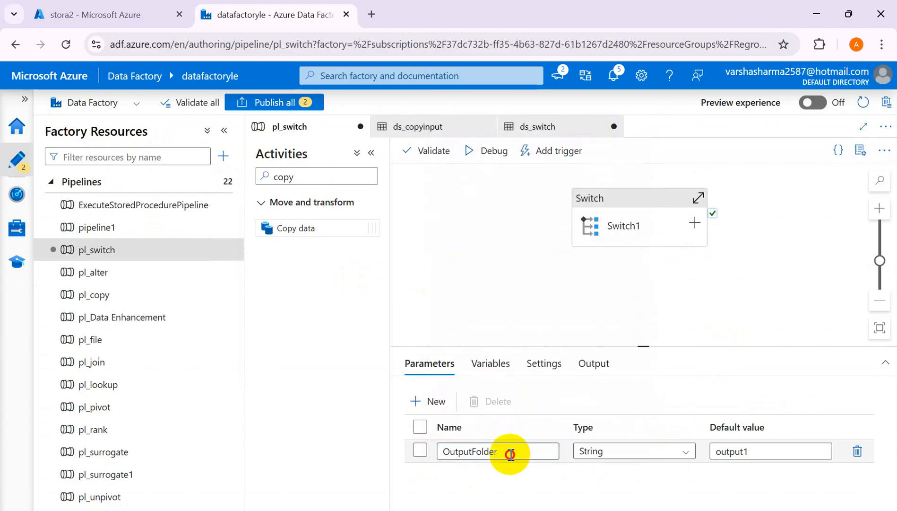
{"action": "left_click_drag", "start_coordinate": [510, 454], "coordinate": [443, 445]}
{"action": "key", "text": "ctrl+c"}
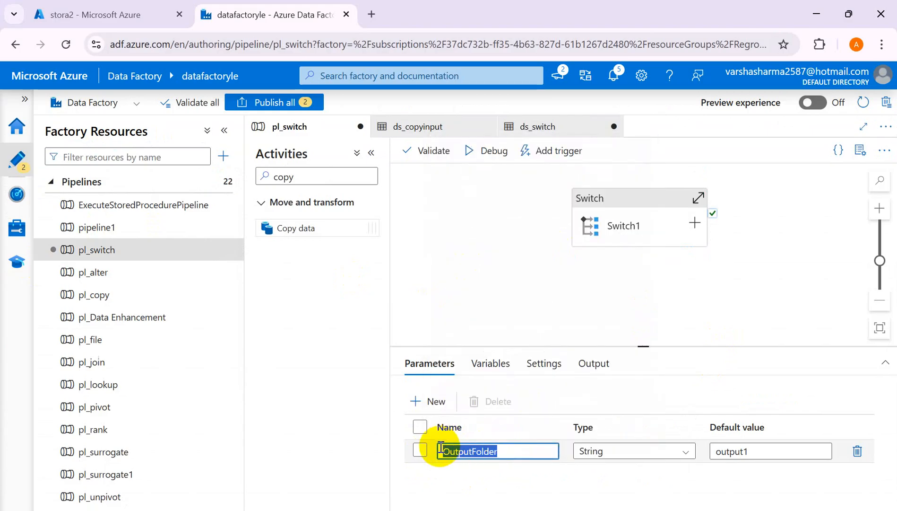
{"action": "key", "text": "alt+Tab"}
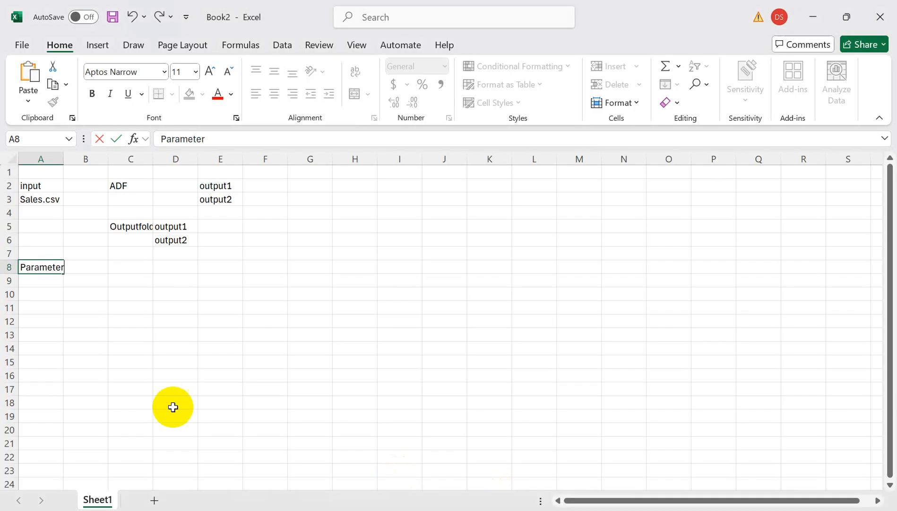
{"action": "left_click", "coordinate": [115, 291]}
{"action": "key", "text": "ctrl+v"}
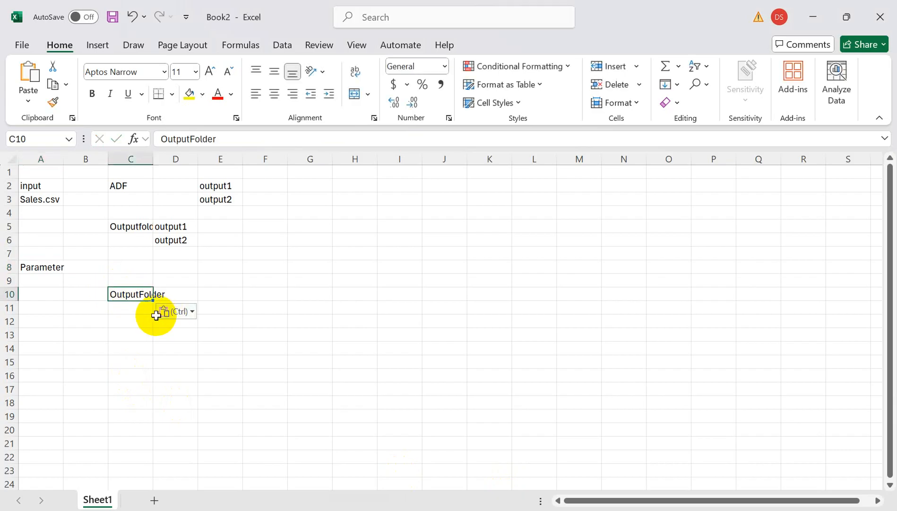
Enter output1 in cell E10 of the Excel sheet as the example value for OutputFolder.
{"action": "key", "text": "alt+Tab"}
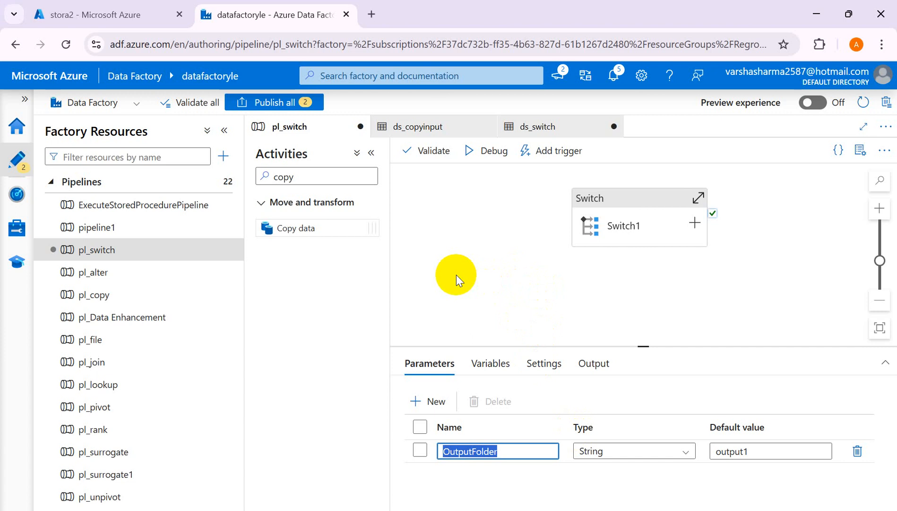
{"action": "left_click", "coordinate": [456, 275]}
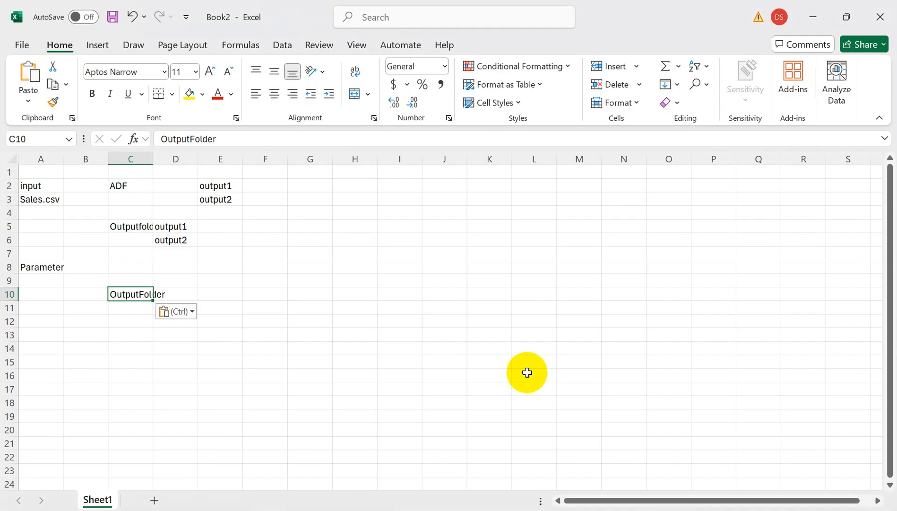
{"action": "left_click", "coordinate": [221, 294]}
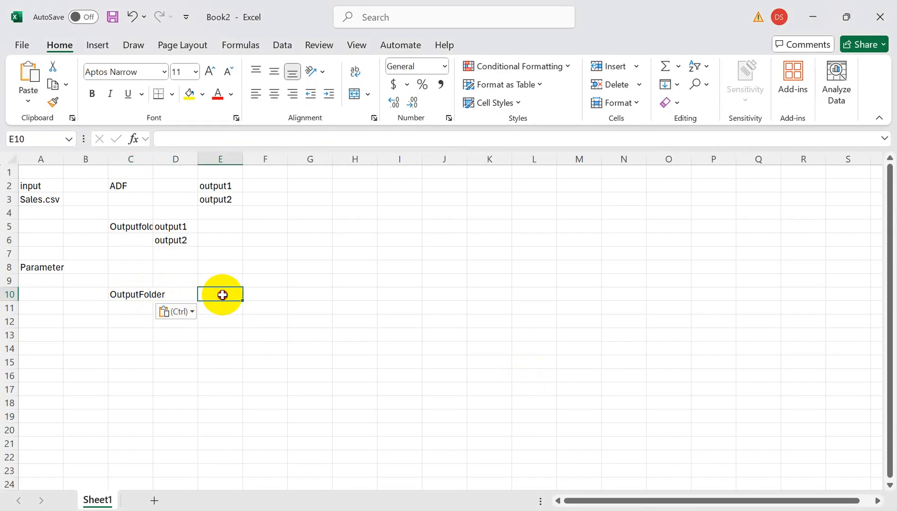
{"action": "type", "text": "output1"}
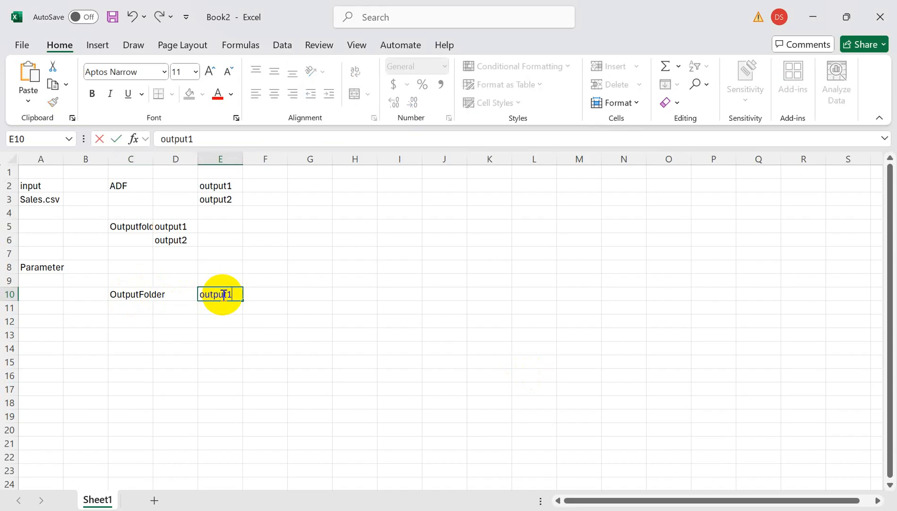
{"action": "left_click", "coordinate": [232, 324]}
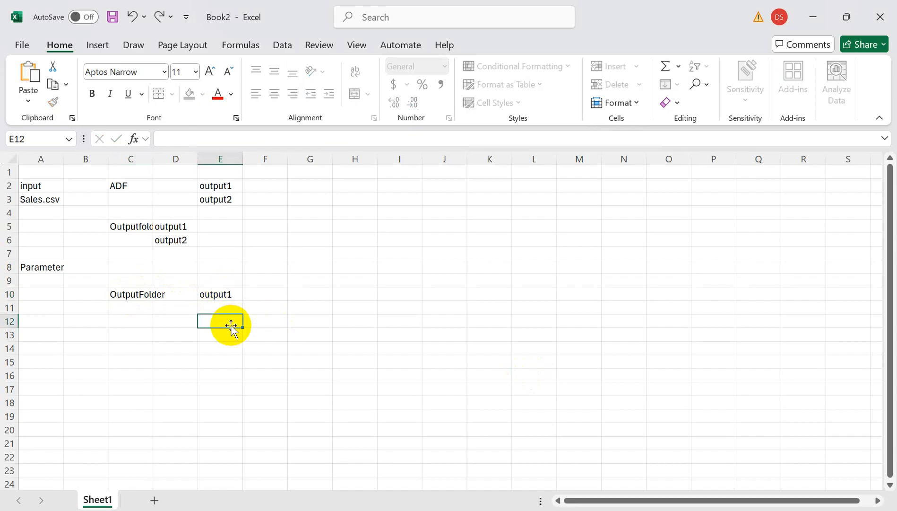
{"action": "left_click", "coordinate": [229, 187]}
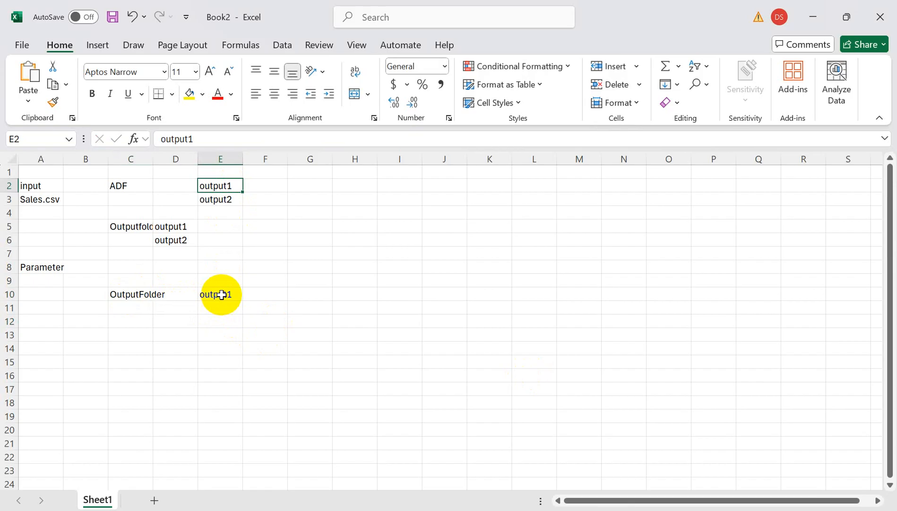
{"action": "left_click", "coordinate": [222, 294]}
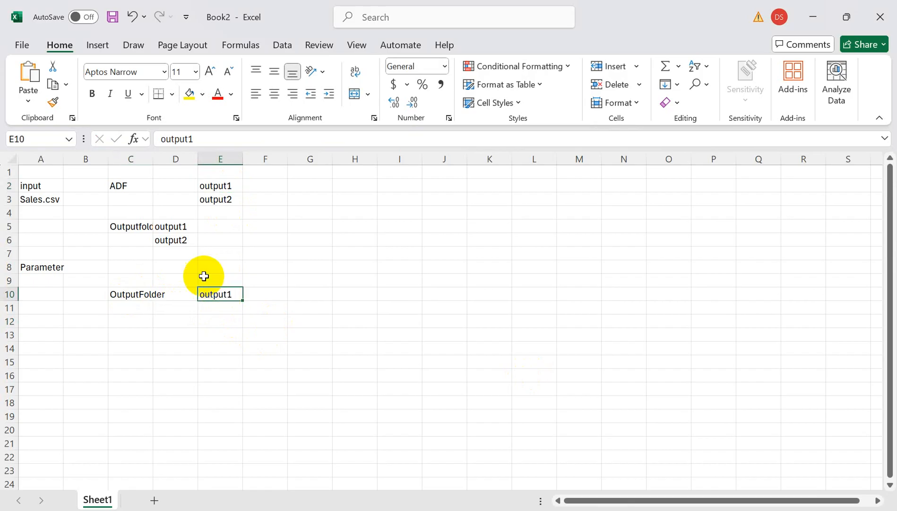
{"action": "left_click", "coordinate": [115, 189]}
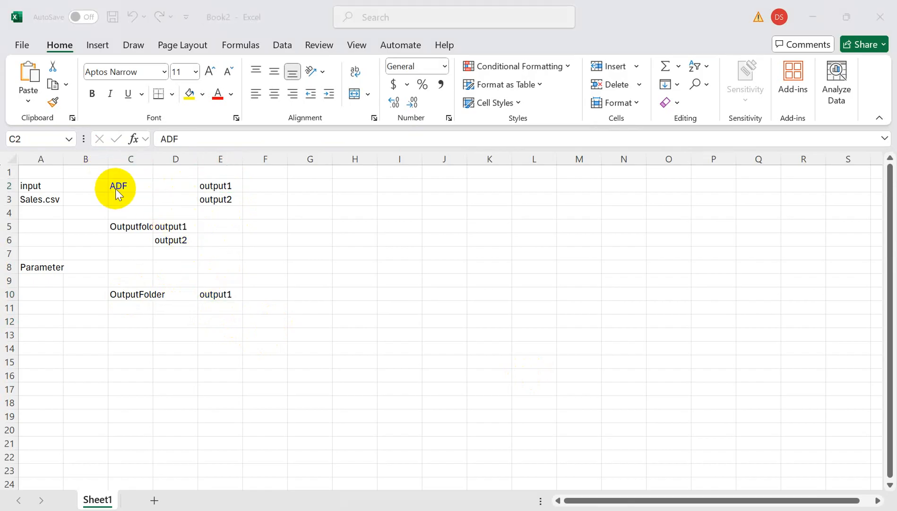
Return to Data Factory, review the expression and cases of Switch1, and open its output1 case.
{"action": "key", "text": "alt+Tab"}
{"action": "left_click", "coordinate": [651, 222]}
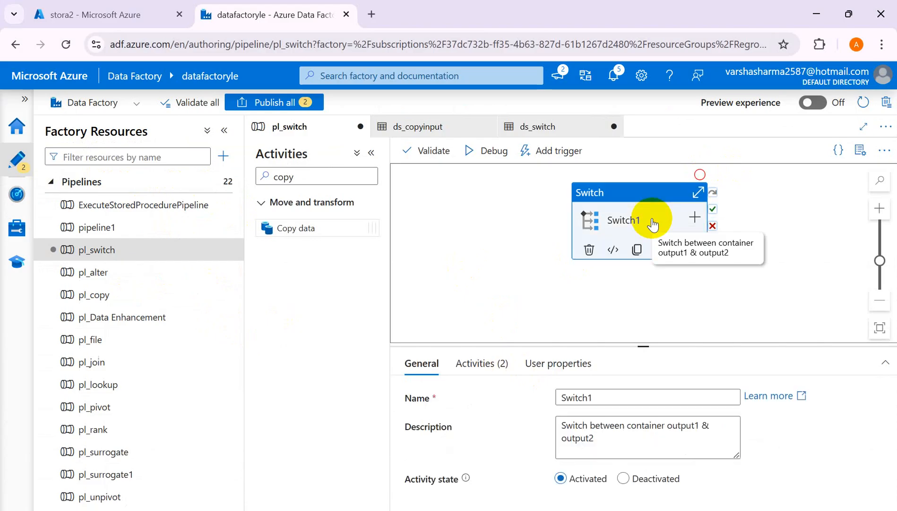
{"action": "left_click", "coordinate": [467, 371]}
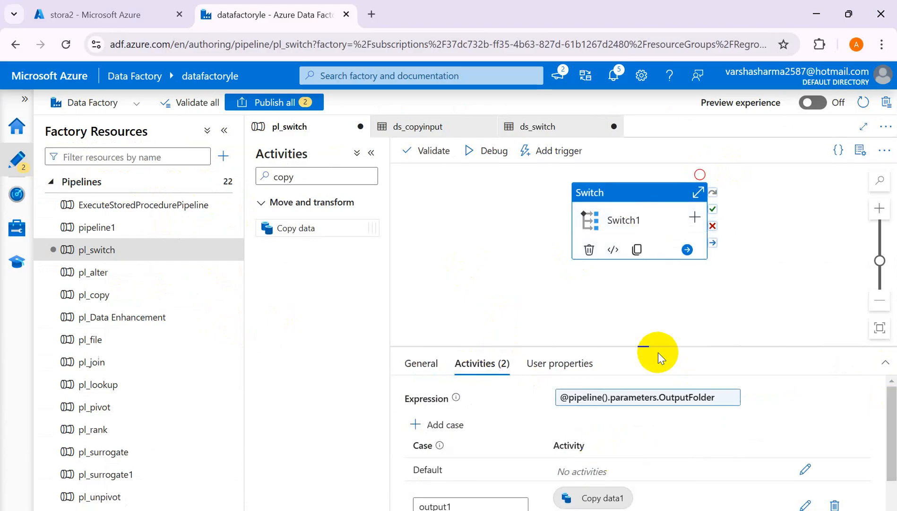
{"action": "left_click_drag", "start_coordinate": [643, 346], "coordinate": [641, 290]}
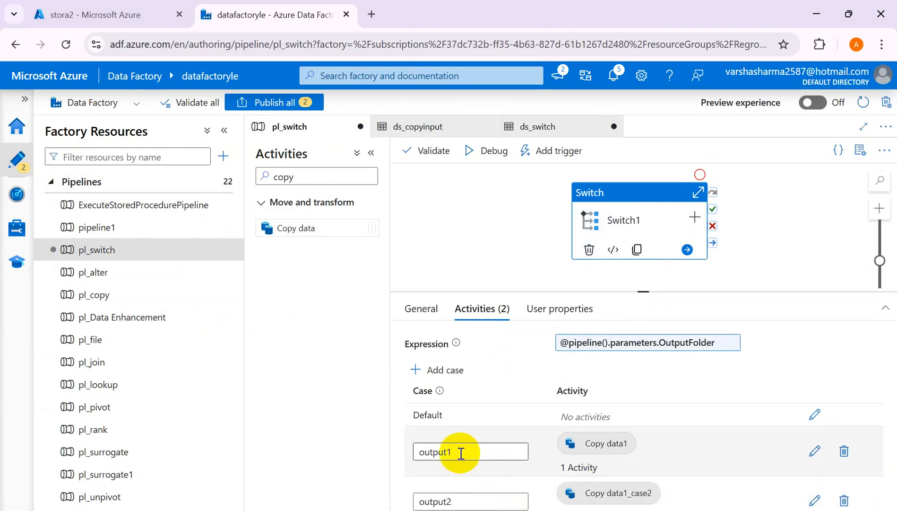
{"action": "left_click", "coordinate": [819, 452]}
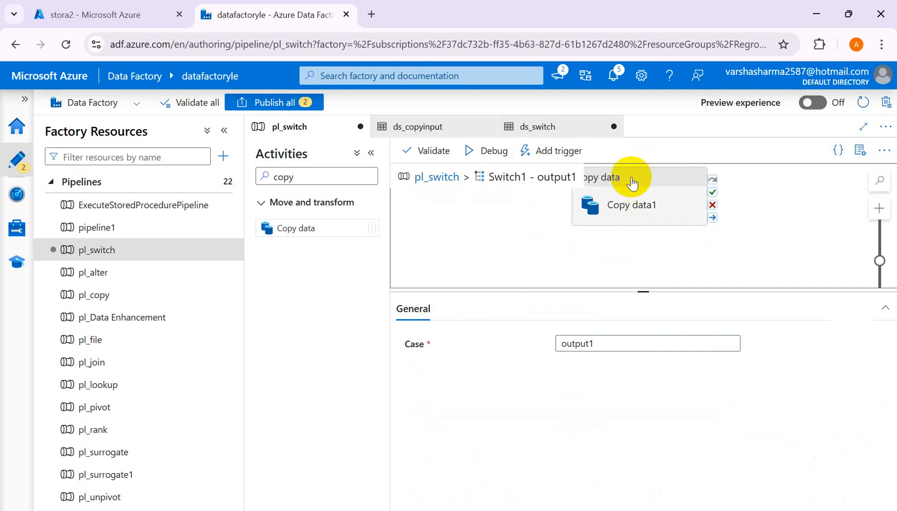
Review the source settings of Copy data1 and the file path of the ds_copyinput dataset, and return to pl_switch.
{"action": "left_click_drag", "start_coordinate": [629, 182], "coordinate": [629, 182]}
{"action": "left_click", "coordinate": [472, 312]}
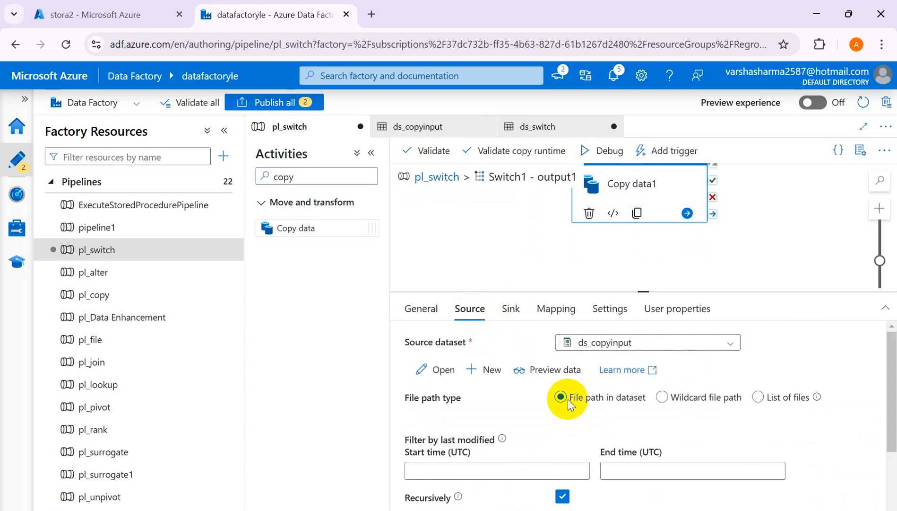
{"action": "left_click", "coordinate": [424, 130]}
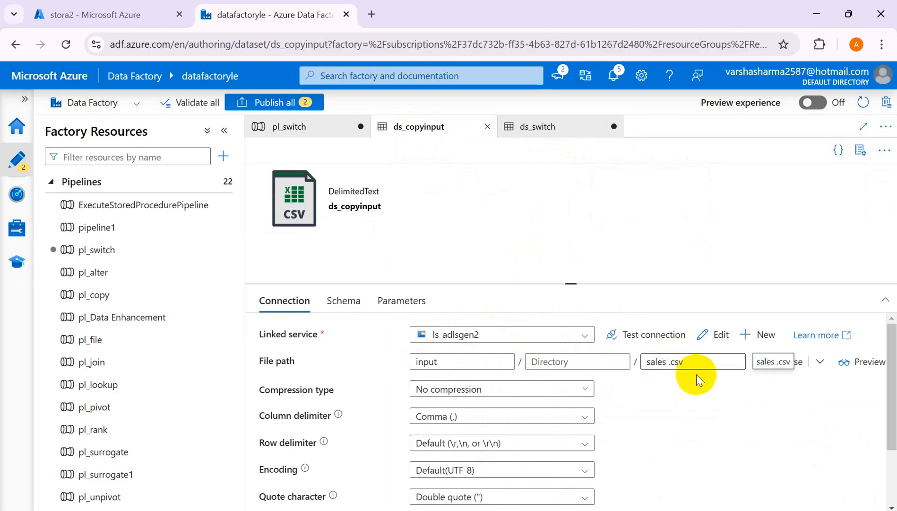
{"action": "left_click", "coordinate": [290, 127]}
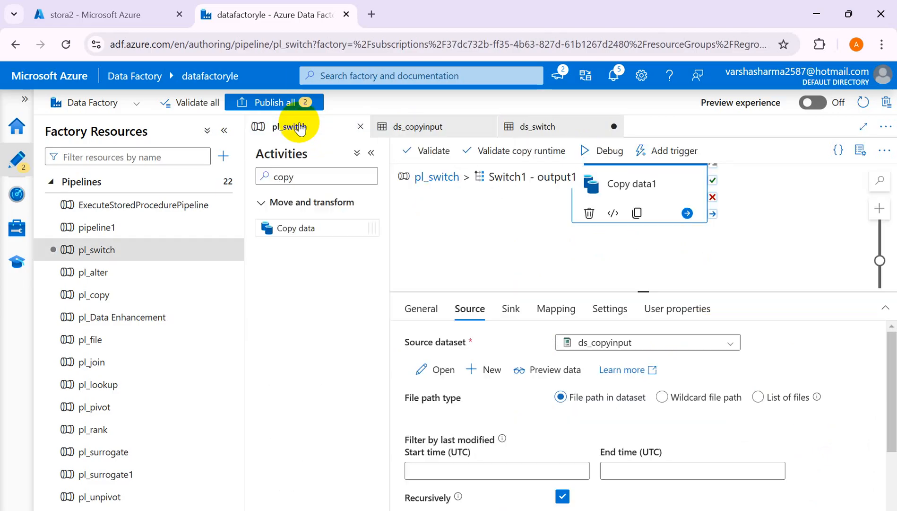
Review the sink settings of Copy data1, compare them with the example OutputFolder value in cell E10 of the Excel sheet, and return to Data Factory.
{"action": "left_click", "coordinate": [512, 309]}
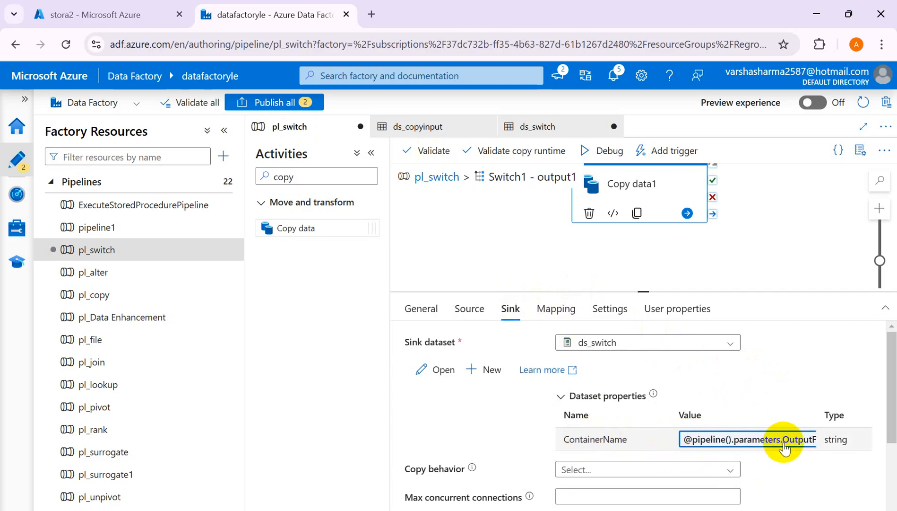
{"action": "left_click", "coordinate": [513, 510]}
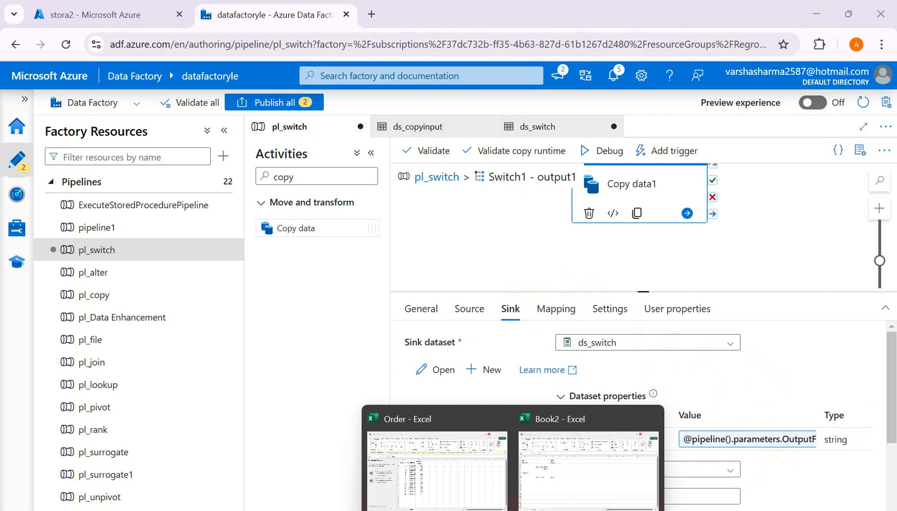
{"action": "left_click", "coordinate": [570, 477]}
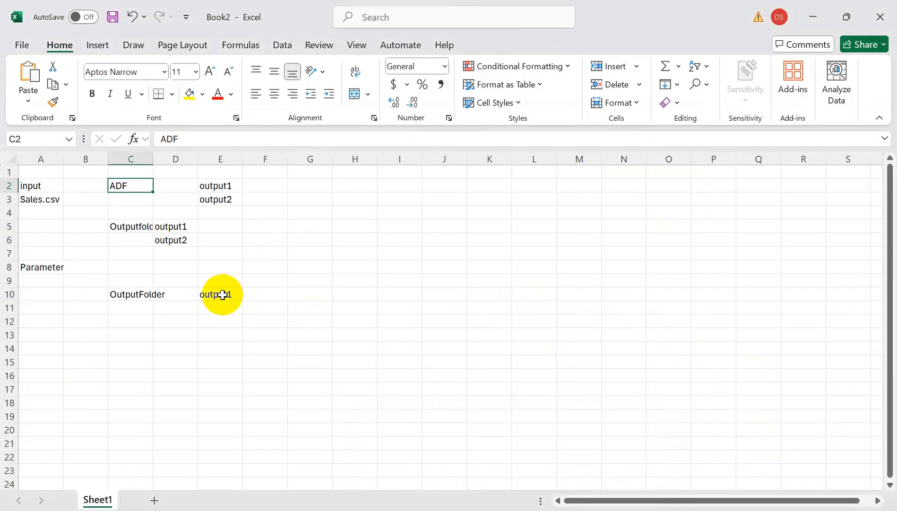
{"action": "left_click", "coordinate": [223, 294]}
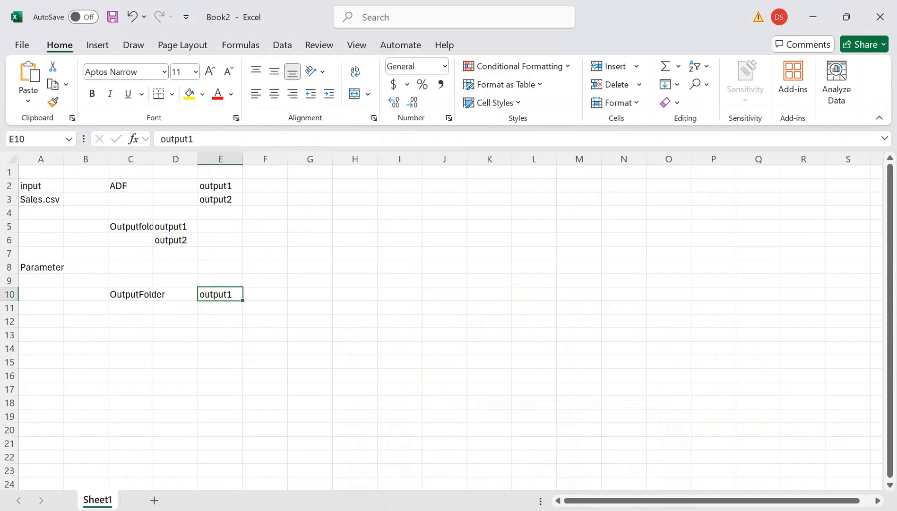
{"action": "mouse_move", "coordinate": [482, 509]}
{"action": "left_click", "coordinate": [531, 495]}
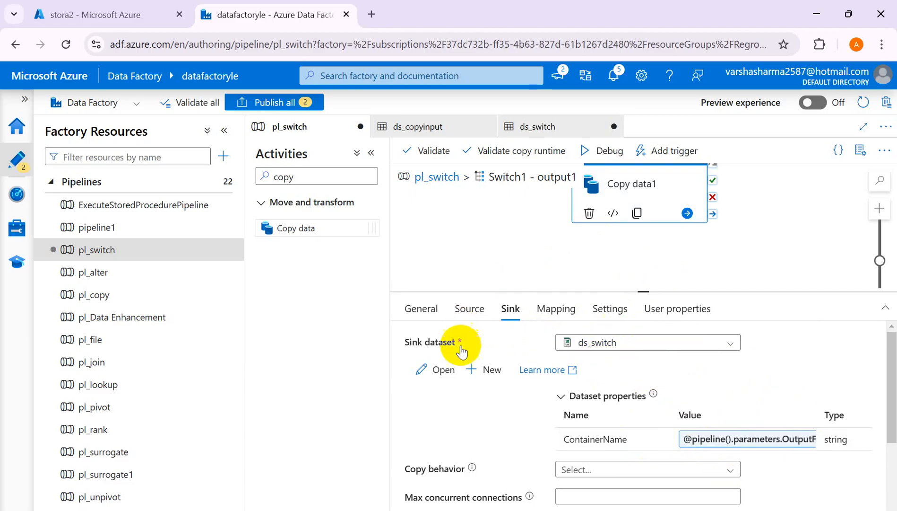
Go back to the pl_switch canvas and review the expression and cases of Switch1.
{"action": "left_click", "coordinate": [437, 178]}
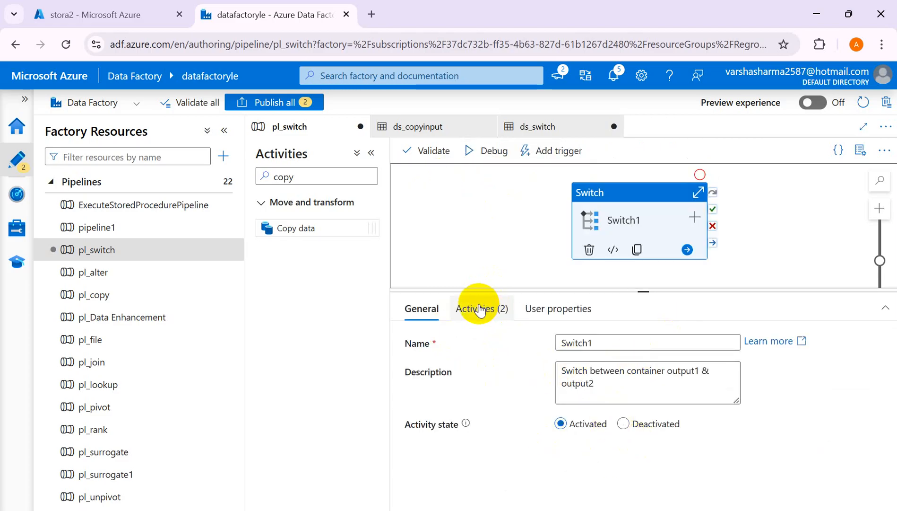
{"action": "left_click", "coordinate": [477, 308]}
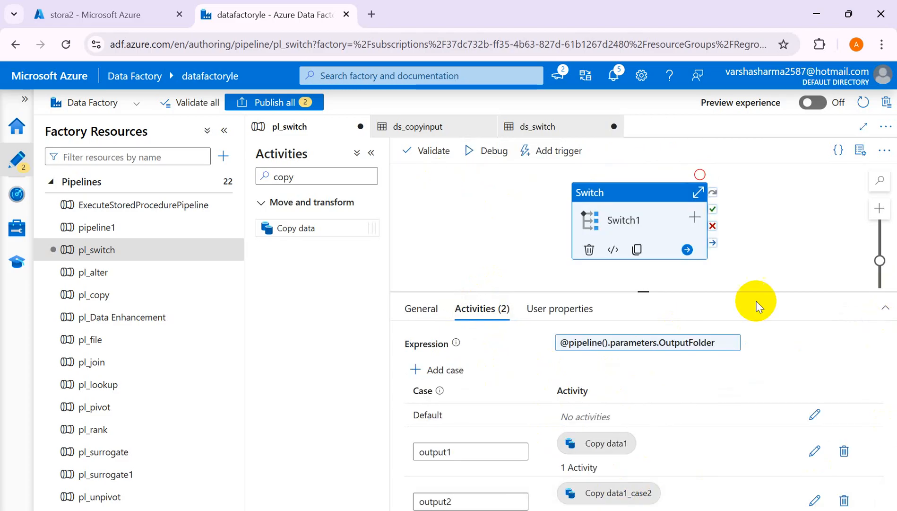
{"action": "left_click_drag", "start_coordinate": [643, 293], "coordinate": [642, 279]}
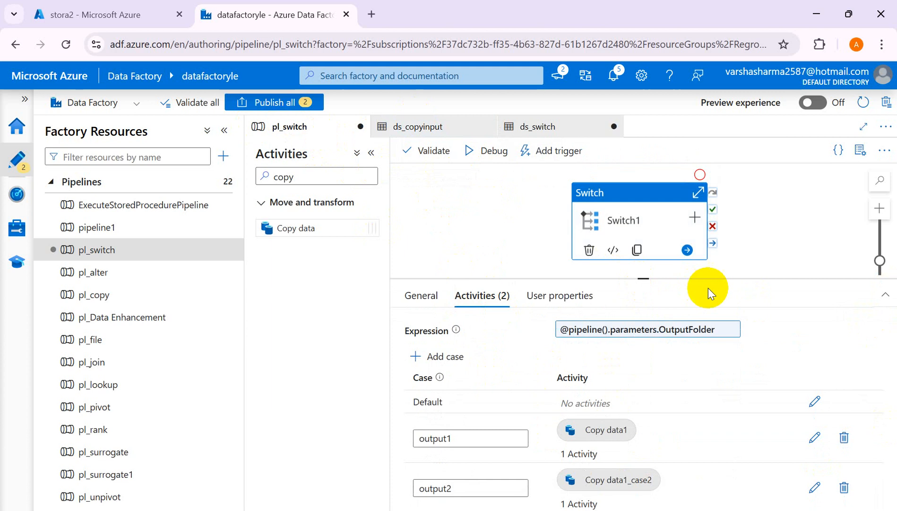
Start a debug run of pl_switch with OutputFolder set to output1.
{"action": "left_click", "coordinate": [491, 152]}
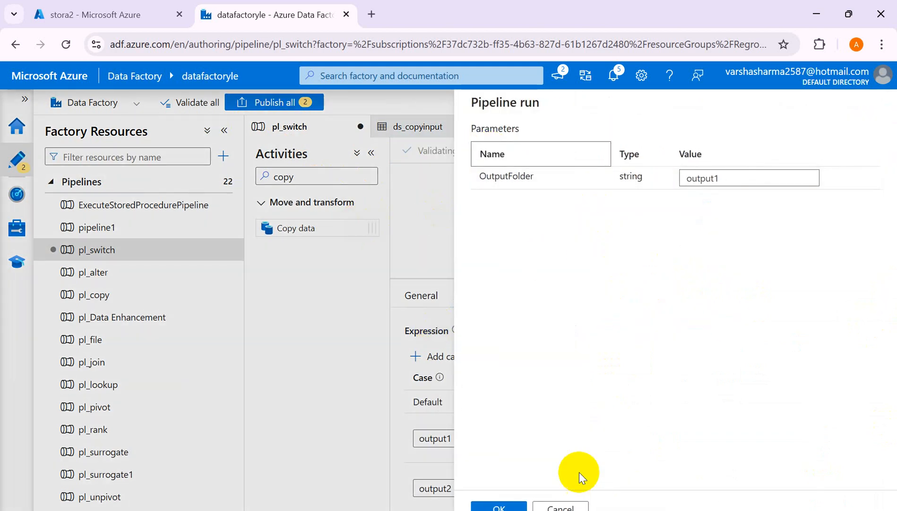
{"action": "left_click", "coordinate": [723, 176]}
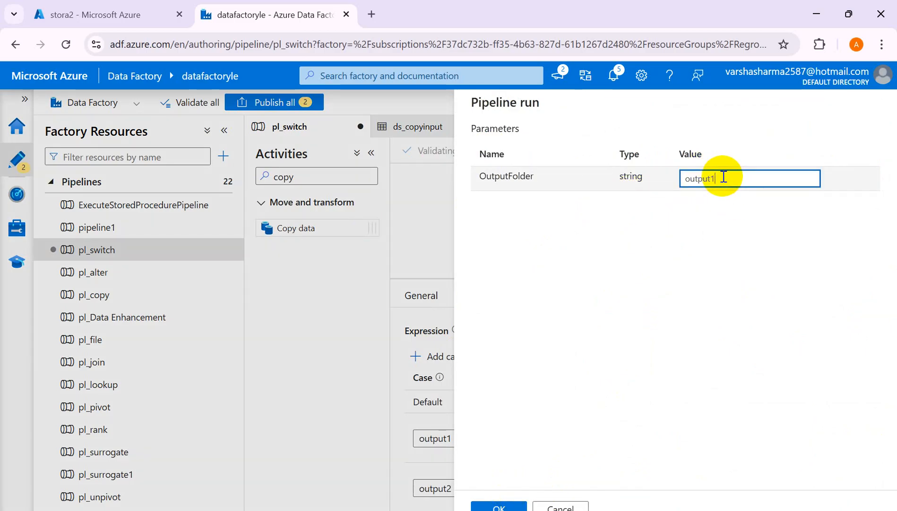
{"action": "left_click", "coordinate": [500, 505]}
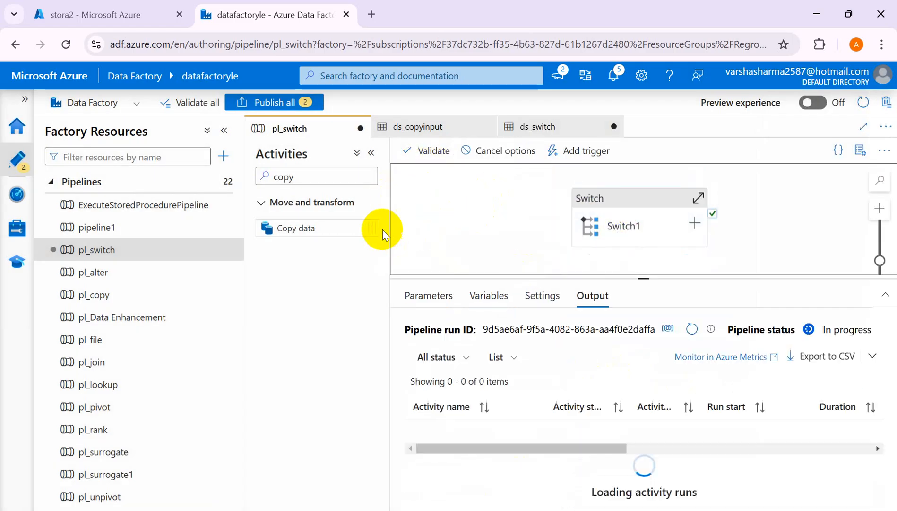
Monitor the output1 debug run of pl_switch by refreshing its activity statuses, glancing at the stora2 containers meanwhile.
{"action": "left_click", "coordinate": [691, 330]}
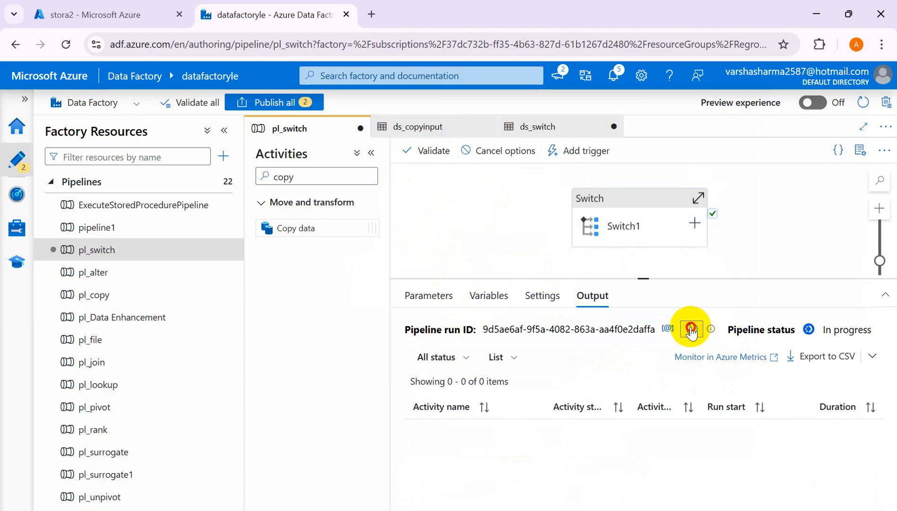
{"action": "left_click", "coordinate": [127, 21]}
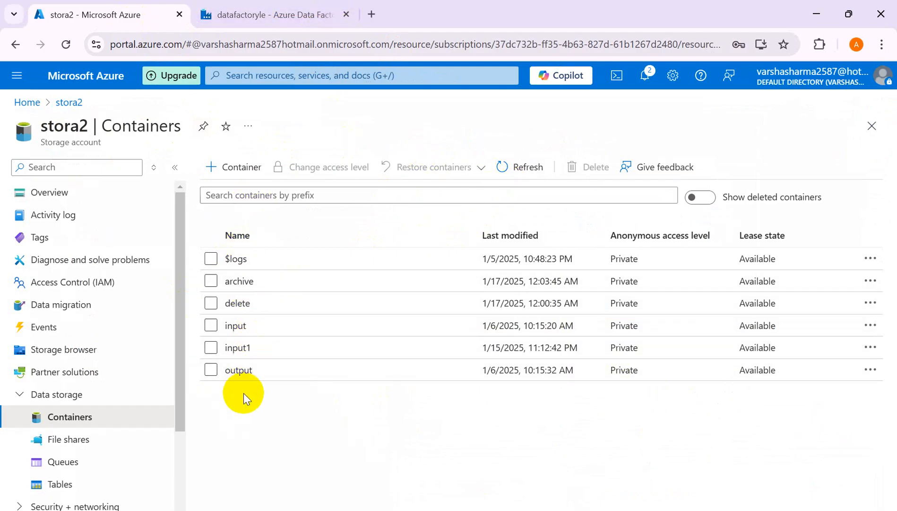
{"action": "left_click", "coordinate": [267, 16]}
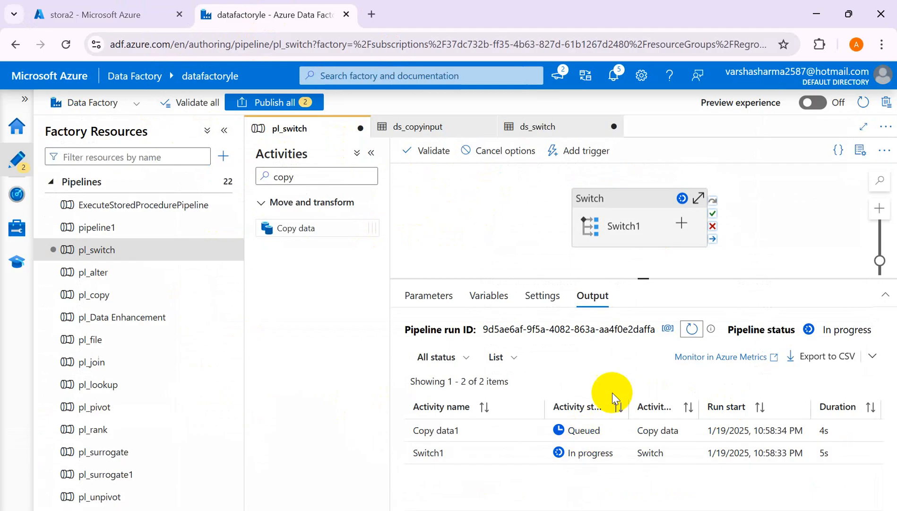
{"action": "left_click", "coordinate": [693, 329]}
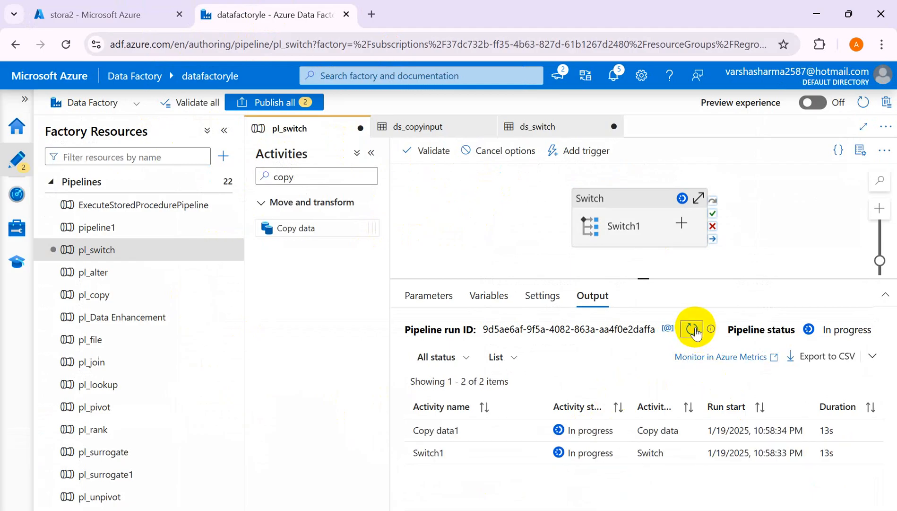
{"action": "left_click", "coordinate": [693, 329]}
{"action": "left_click", "coordinate": [693, 329]}
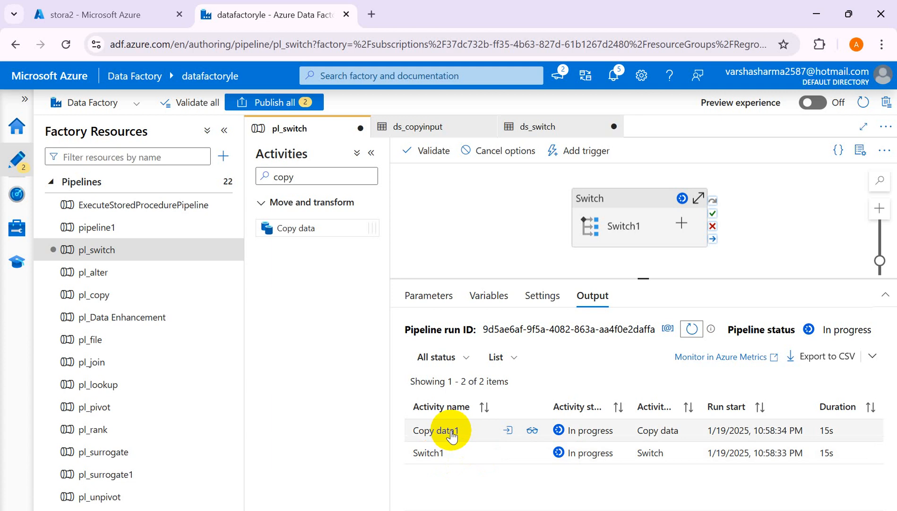
{"action": "left_click", "coordinate": [640, 228]}
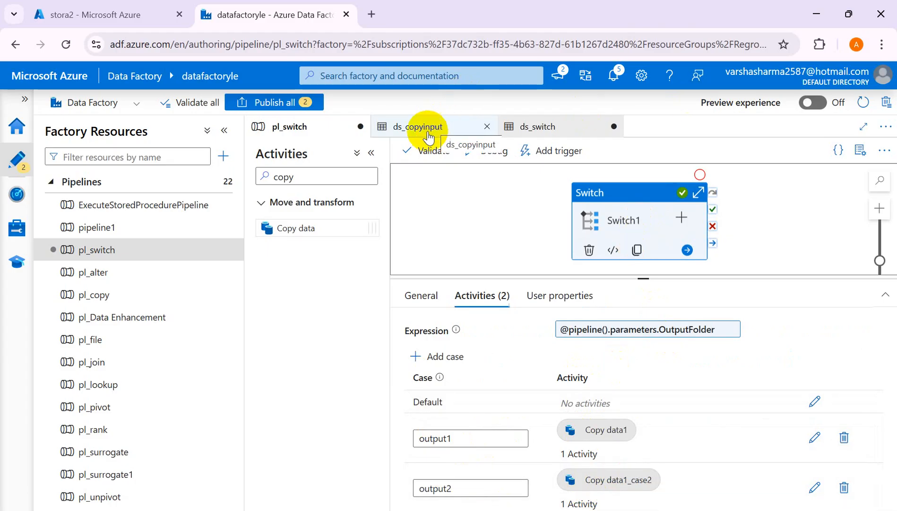
{"action": "left_click", "coordinate": [549, 238]}
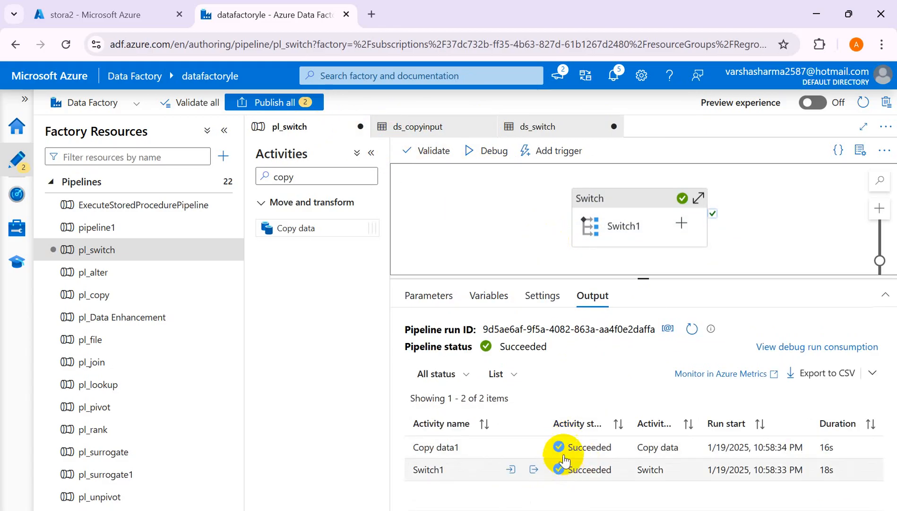
Refresh the stora2 container list in the Azure portal, open output1, and inspect its sales .csv file.
{"action": "left_click", "coordinate": [78, 15]}
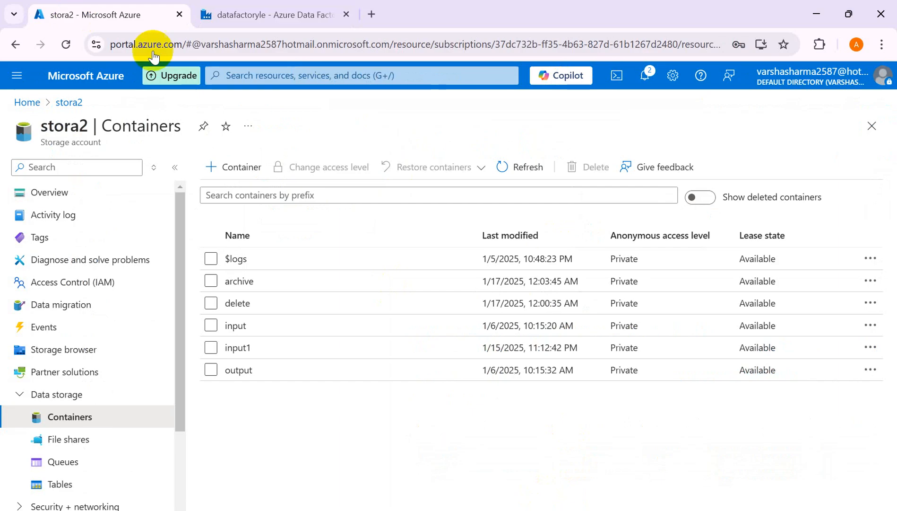
{"action": "left_click", "coordinate": [504, 170]}
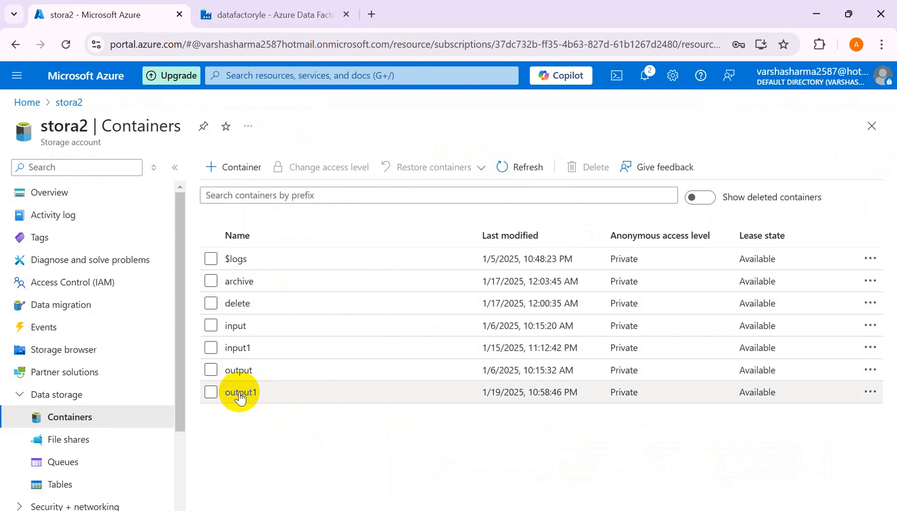
{"action": "left_click", "coordinate": [241, 392]}
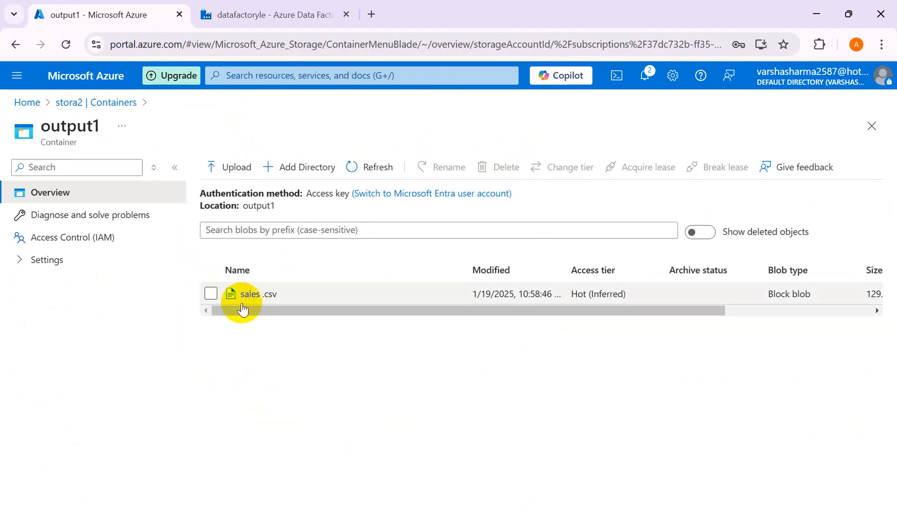
{"action": "left_click", "coordinate": [250, 294]}
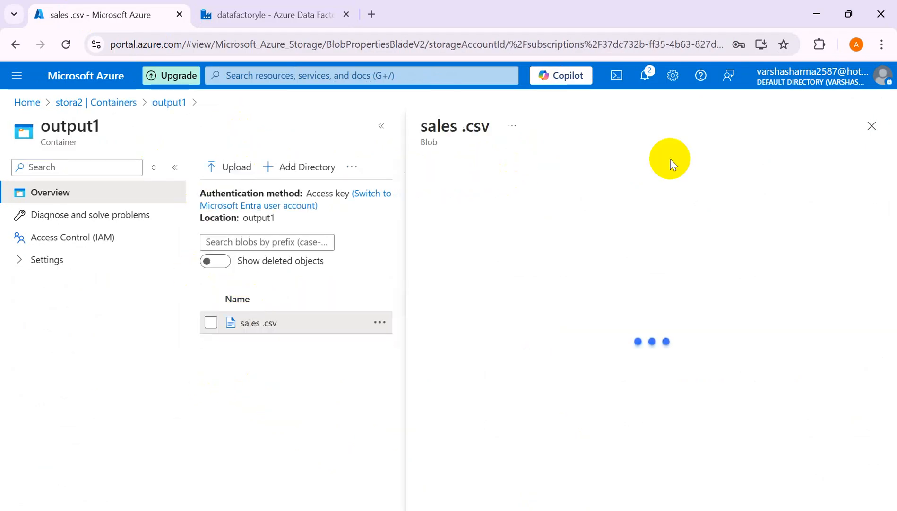
{"action": "left_click", "coordinate": [873, 126]}
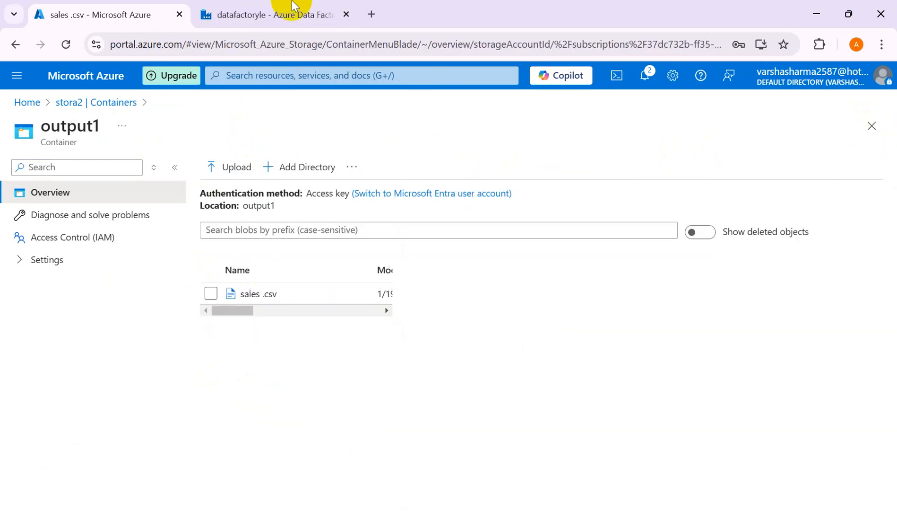
Return to Data Factory and start a debug run of pl_switch with OutputFolder set to output2.
{"action": "left_click", "coordinate": [250, 14]}
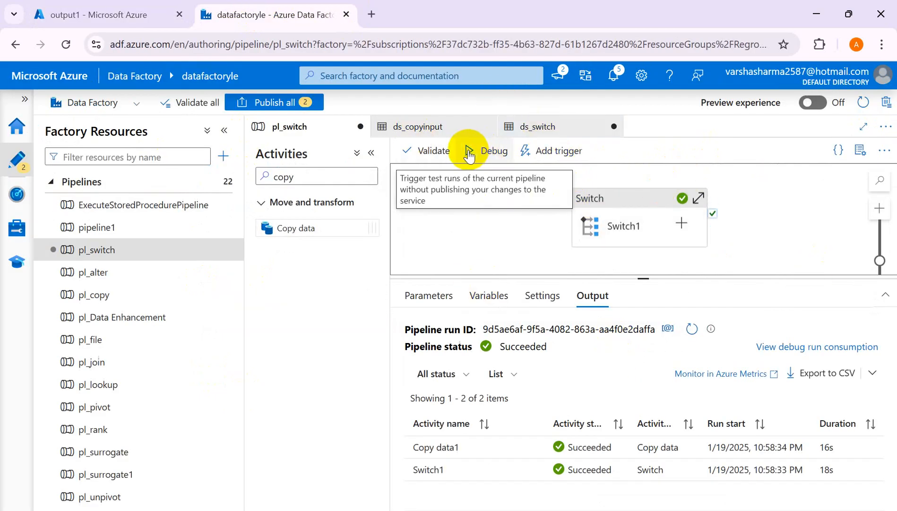
{"action": "left_click", "coordinate": [469, 150]}
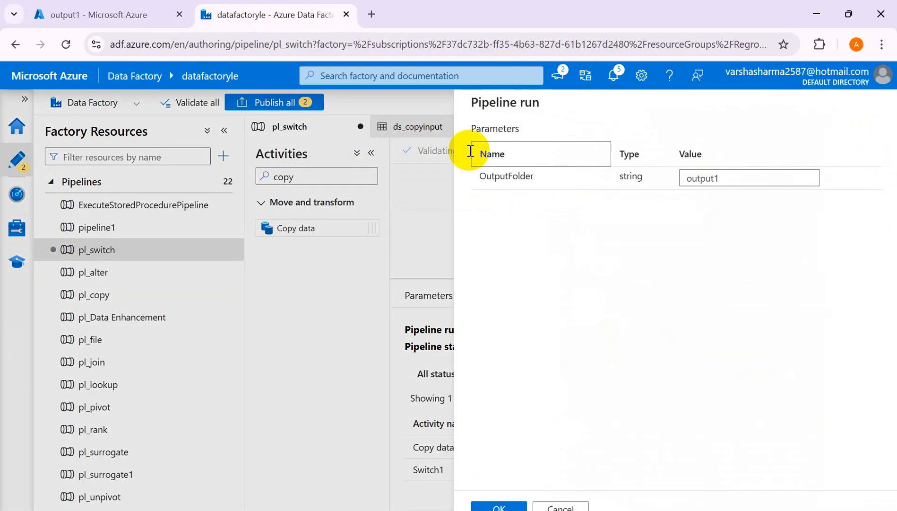
{"action": "left_click", "coordinate": [729, 179]}
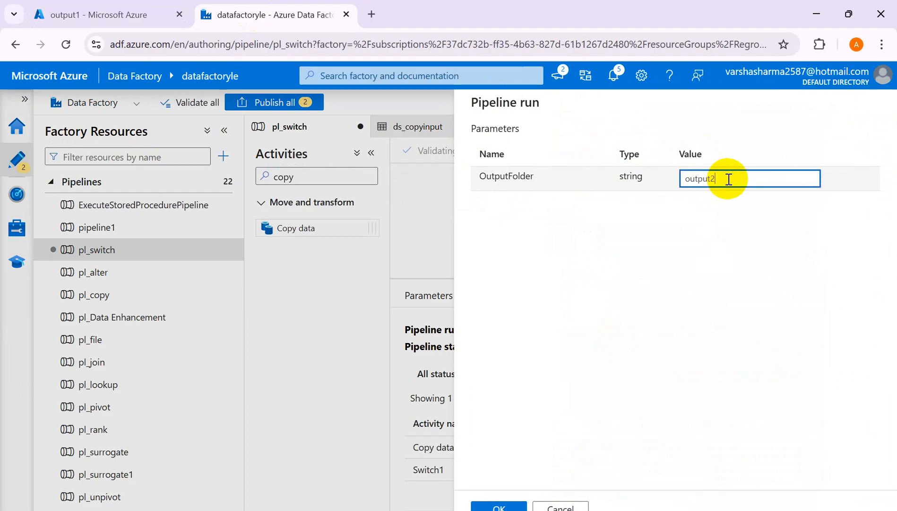
{"action": "left_click", "coordinate": [494, 506]}
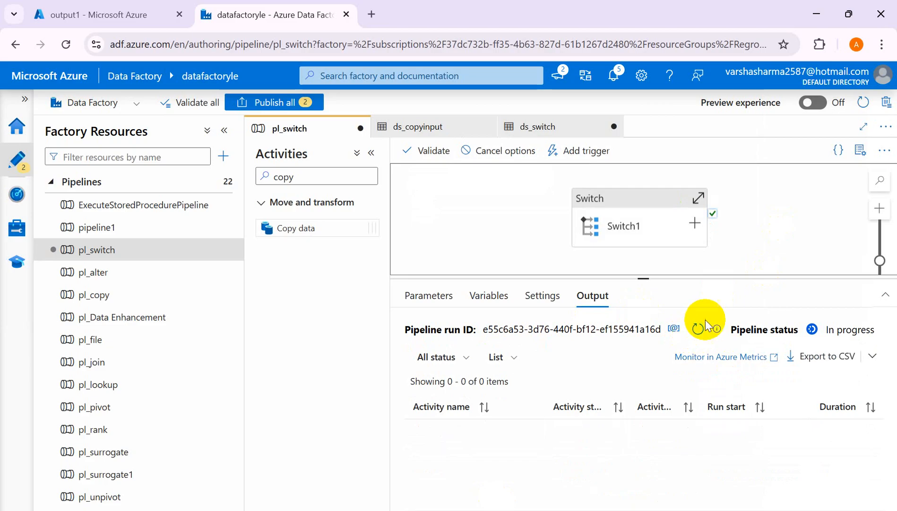
Refresh the status of the output2 debug run until Copy data1_case2 and Switch1 finish.
{"action": "left_click", "coordinate": [698, 329]}
{"action": "left_click", "coordinate": [698, 330]}
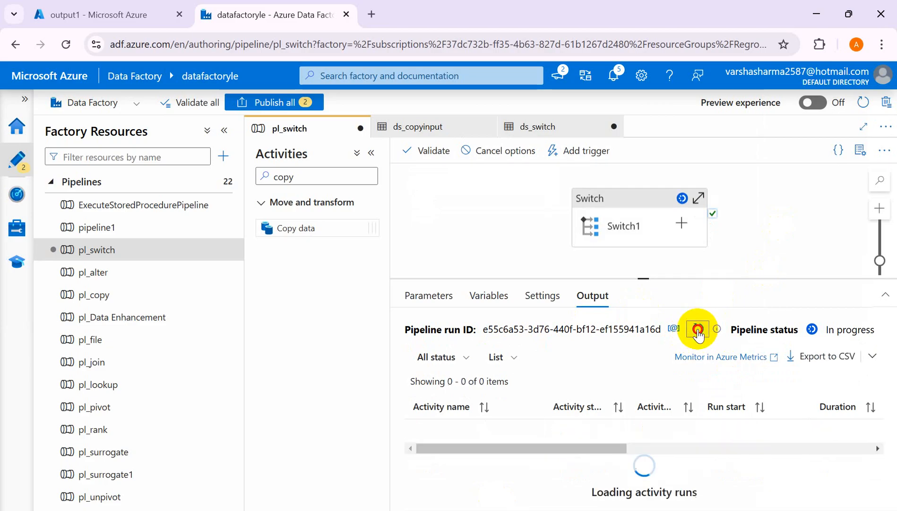
{"action": "left_click", "coordinate": [698, 329]}
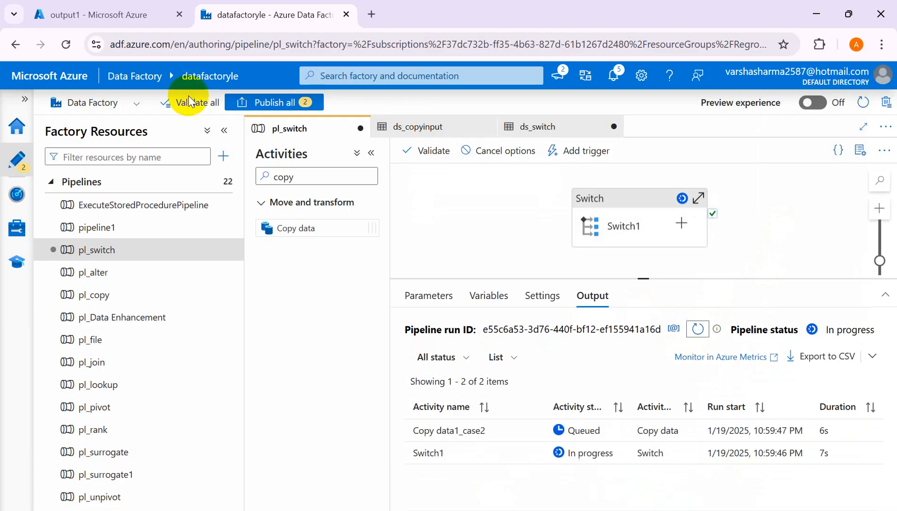
{"action": "left_click", "coordinate": [695, 330]}
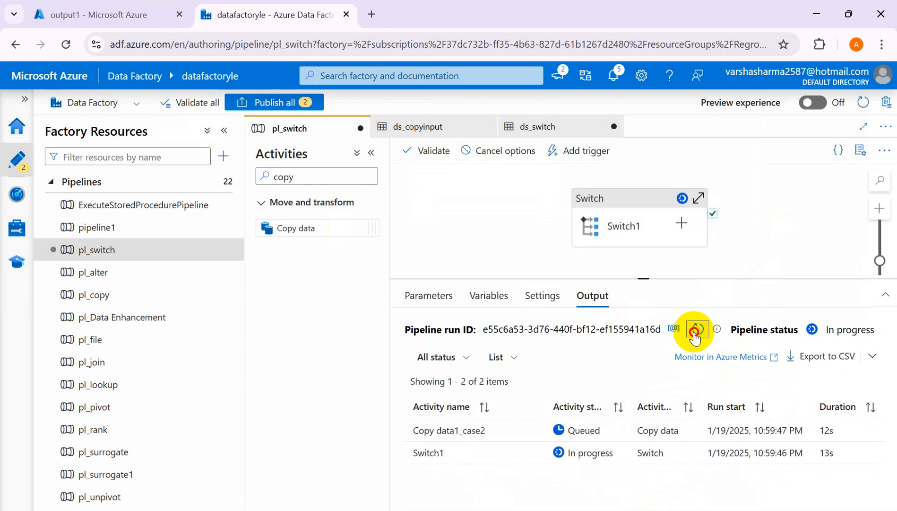
{"action": "left_click", "coordinate": [695, 331]}
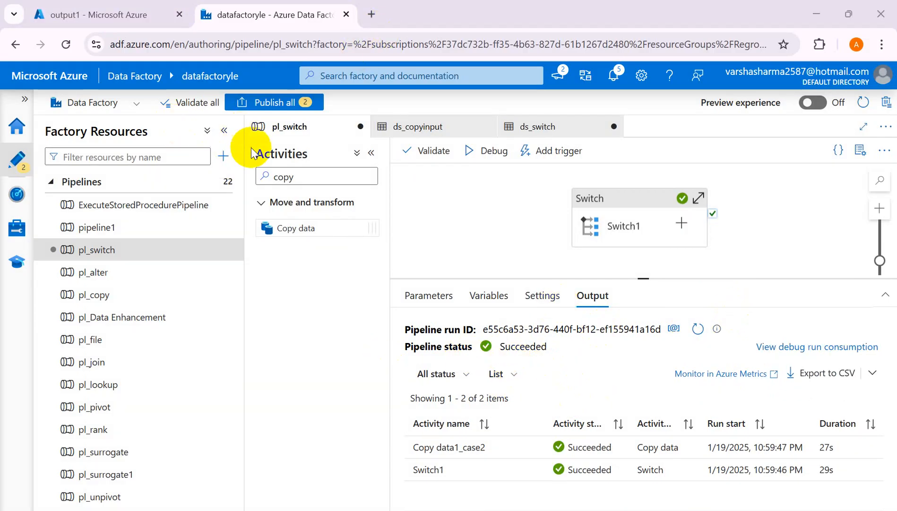
Refresh the stora2 container list in the Azure portal, check the contents of output2, and return to Data Factory.
{"action": "left_click", "coordinate": [112, 13]}
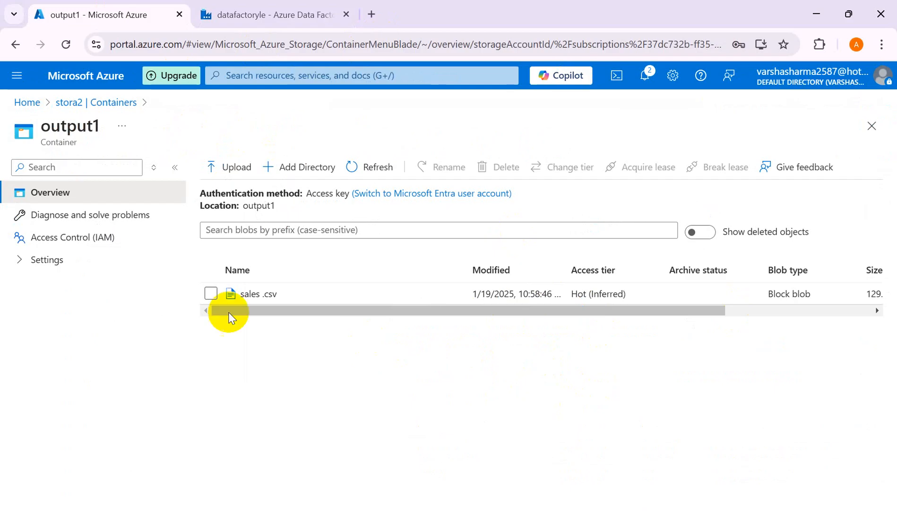
{"action": "left_click", "coordinate": [87, 103]}
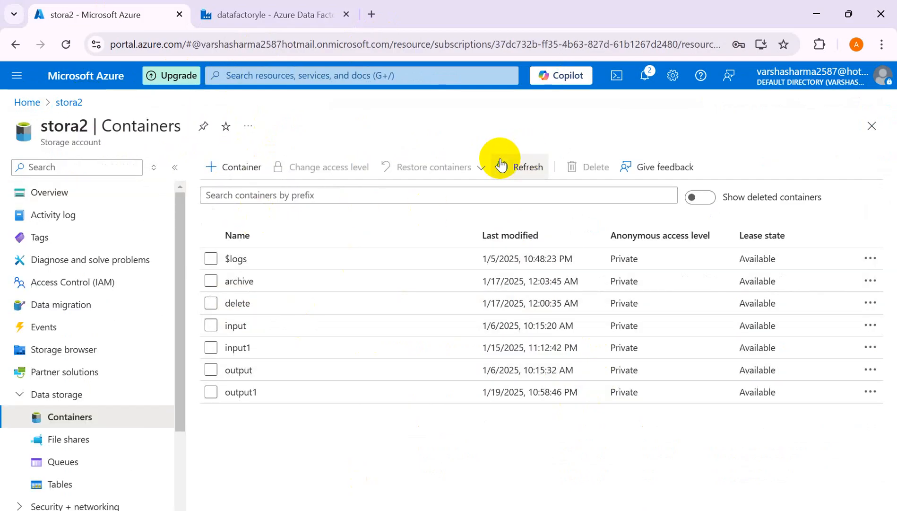
{"action": "left_click", "coordinate": [502, 165]}
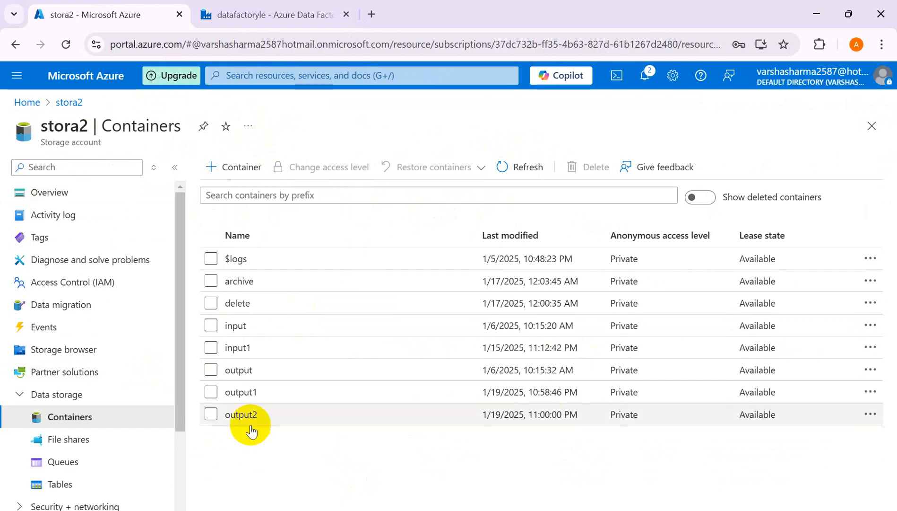
{"action": "left_click", "coordinate": [238, 416]}
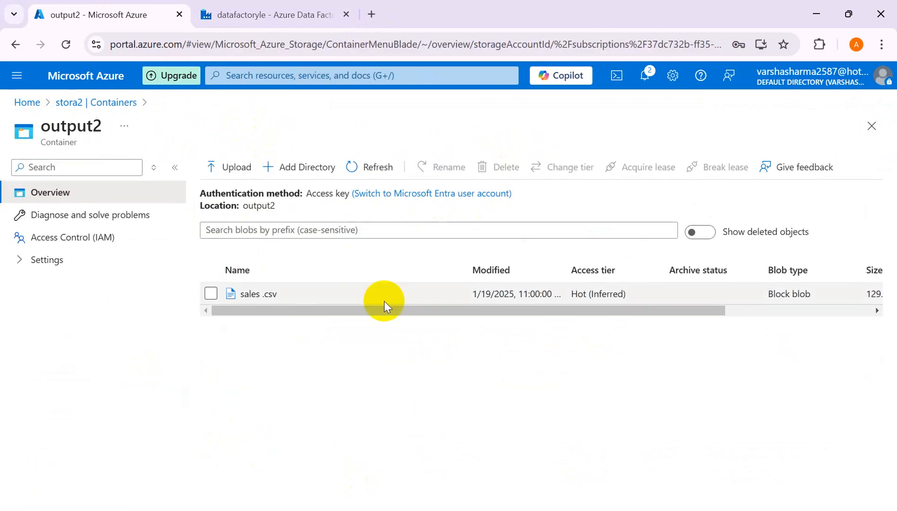
{"action": "left_click", "coordinate": [244, 19]}
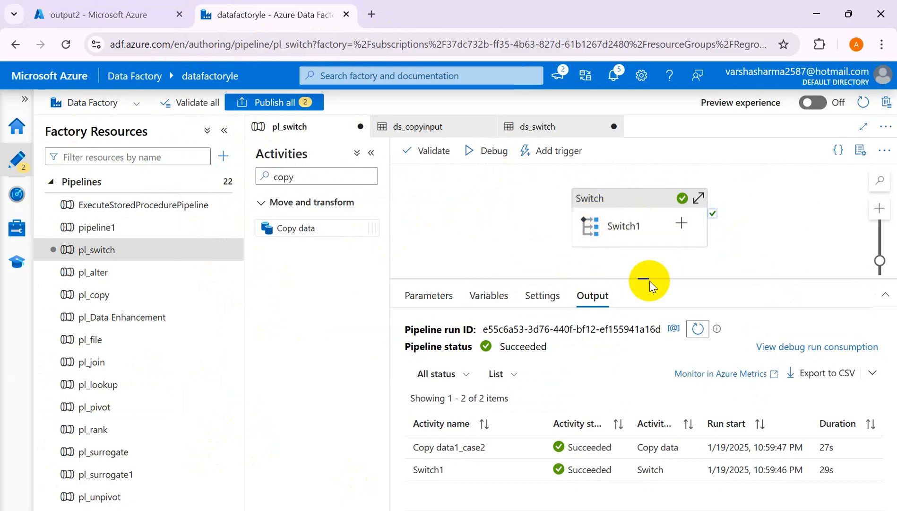
Switch to the SP Case3 document in Word.
{"action": "mouse_move", "coordinate": [574, 510]}
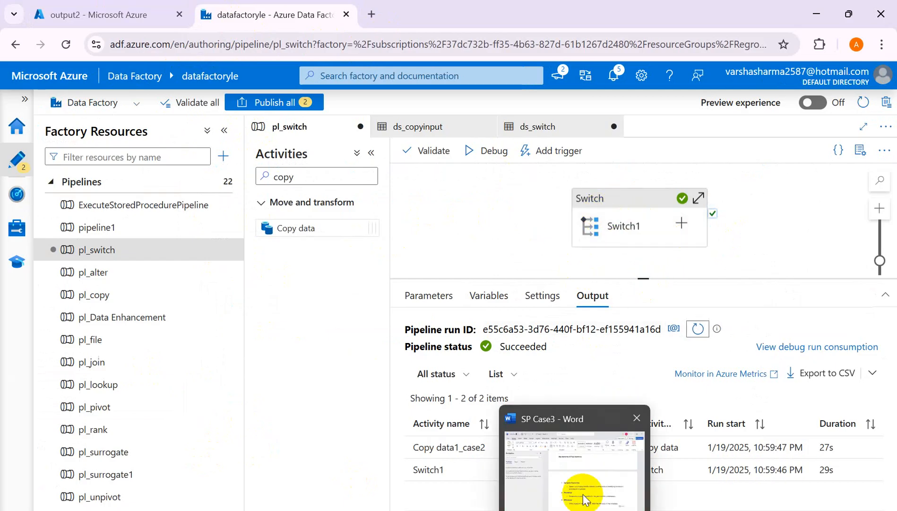